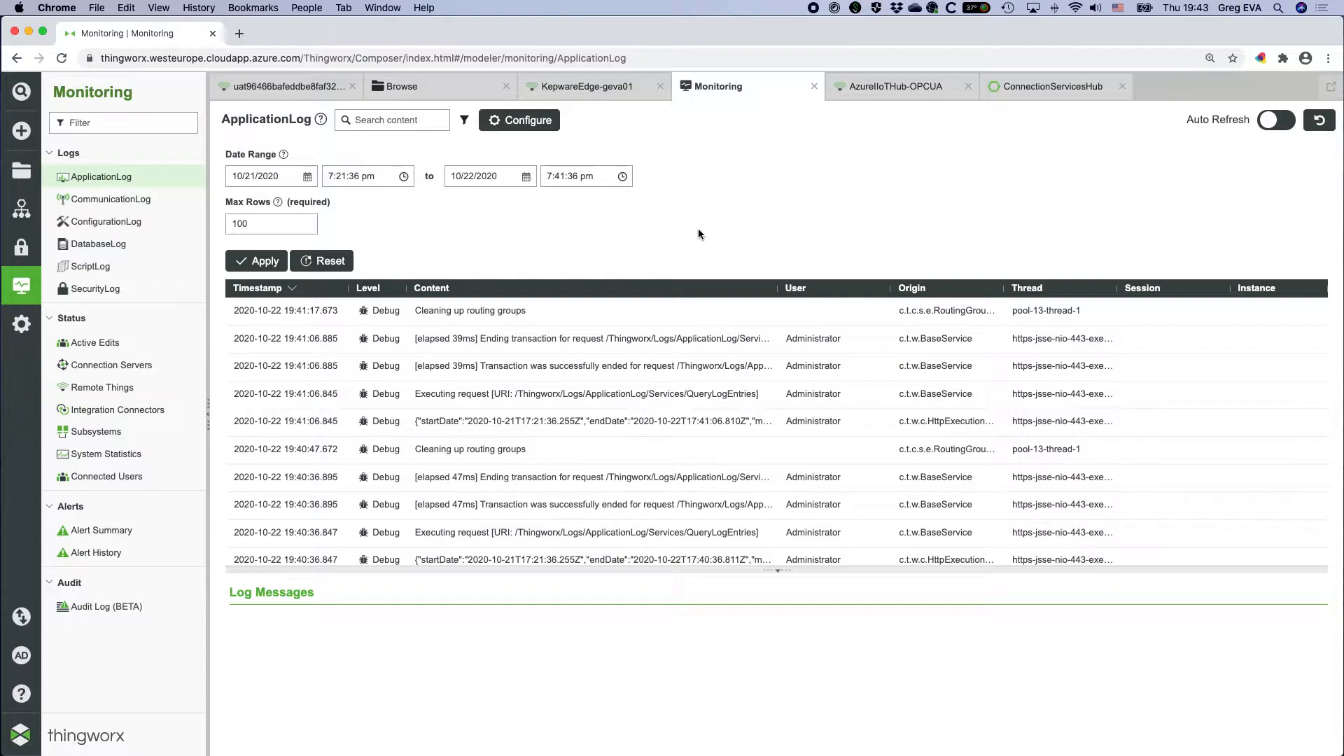
# - Check the application log's level configuration without changing it, view the Connection Servers status, and return to the application log
pyautogui.click(535, 124)
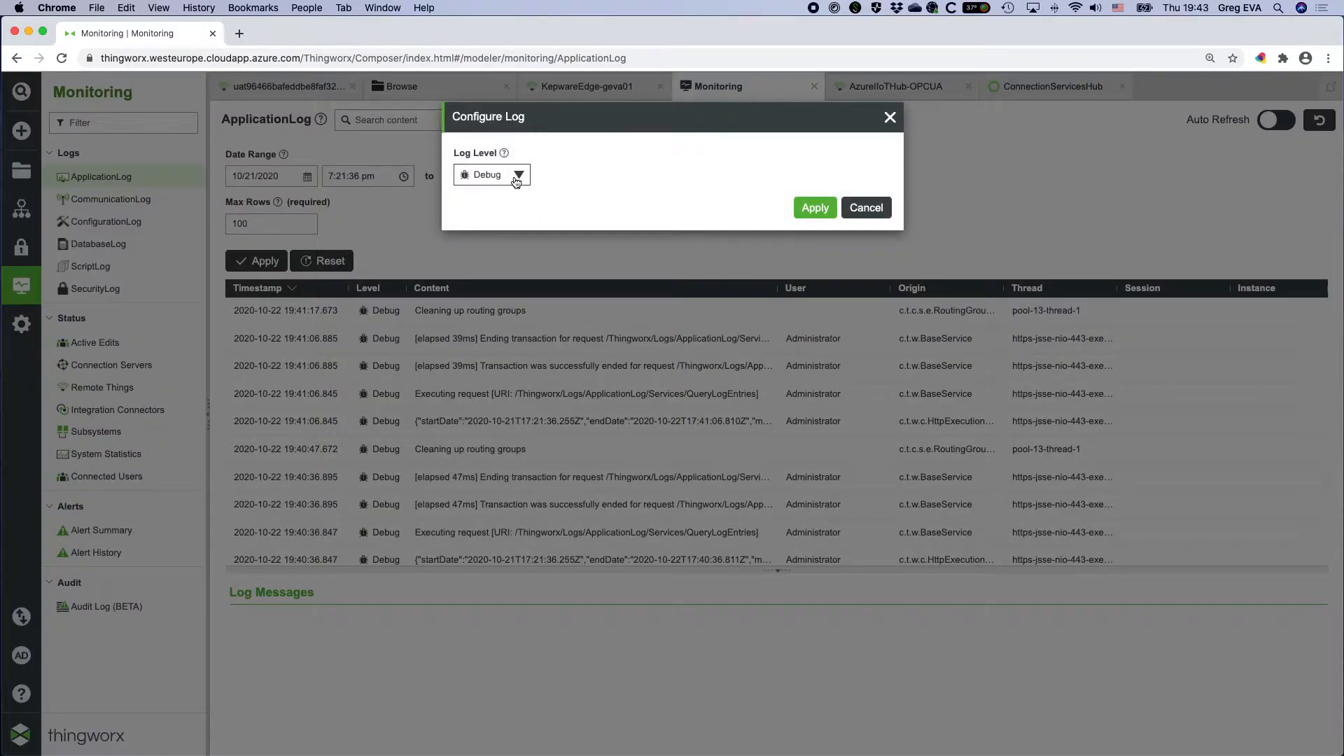
pyautogui.click(863, 206)
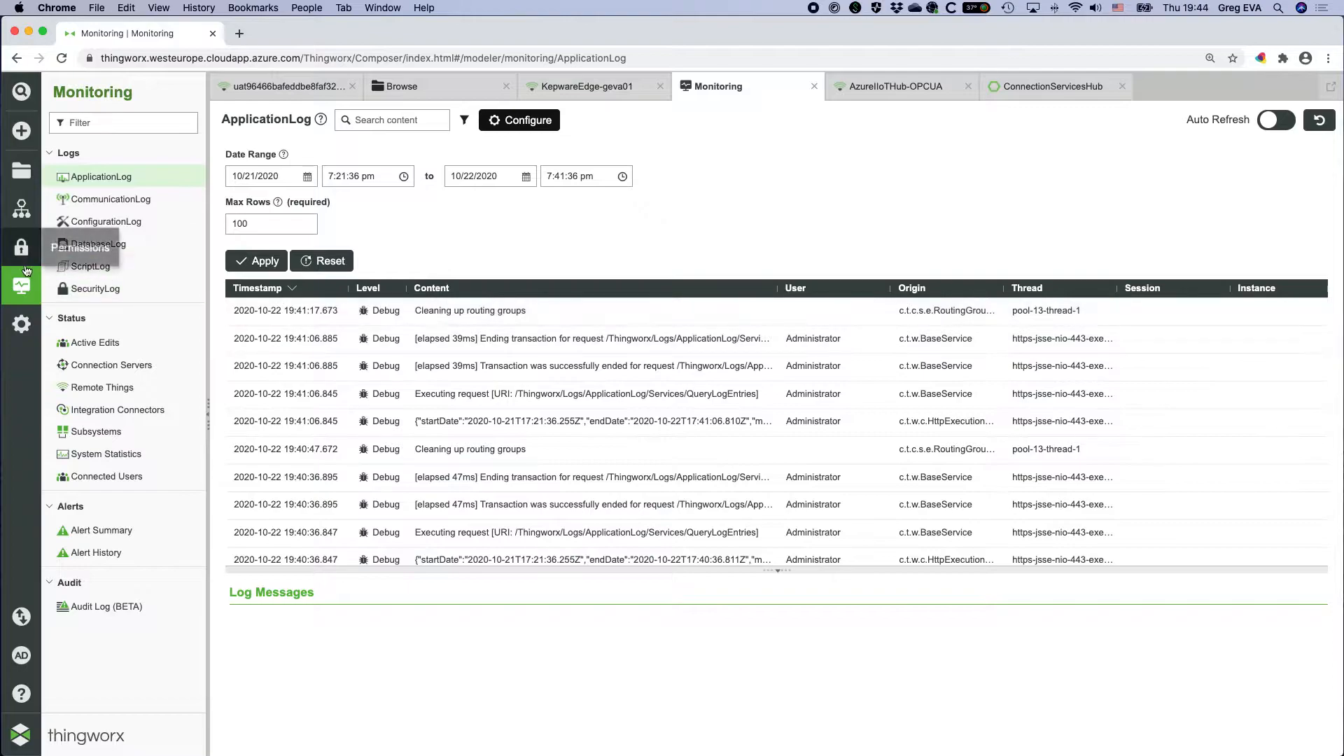
pyautogui.click(96, 370)
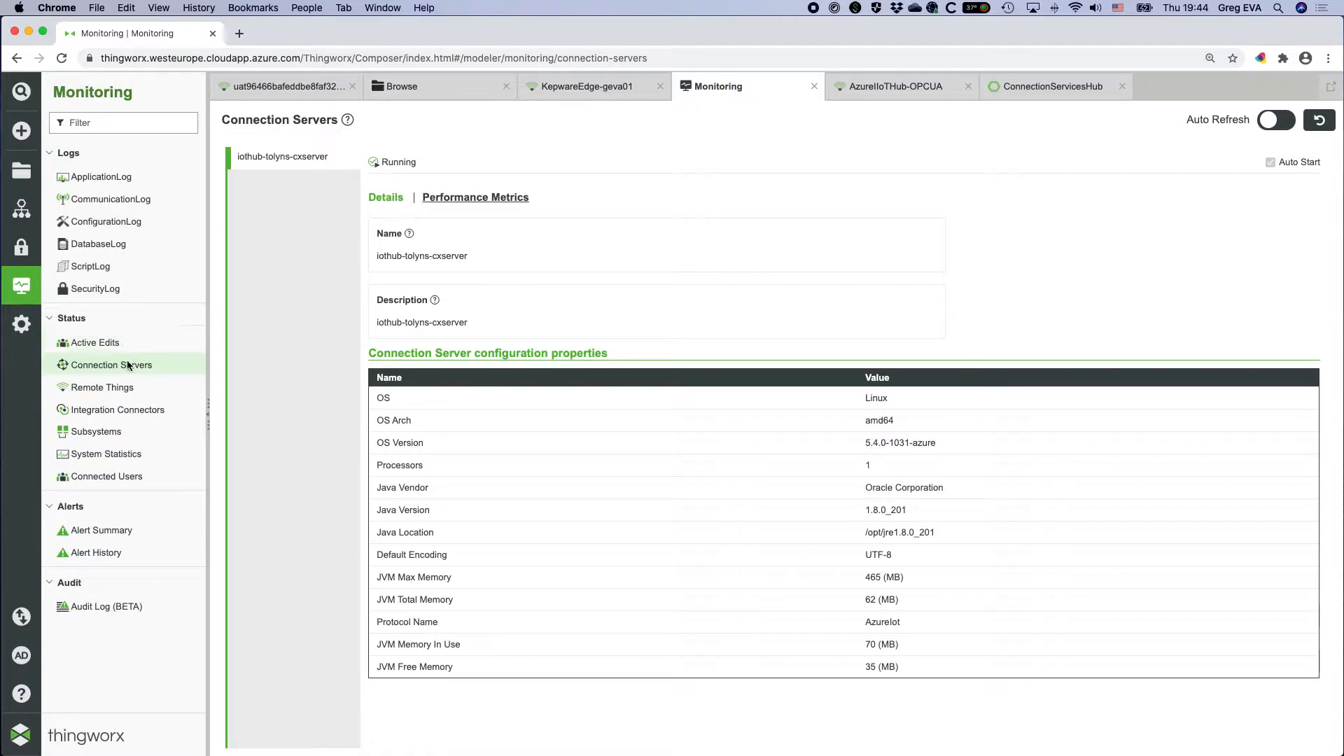
pyautogui.click(102, 175)
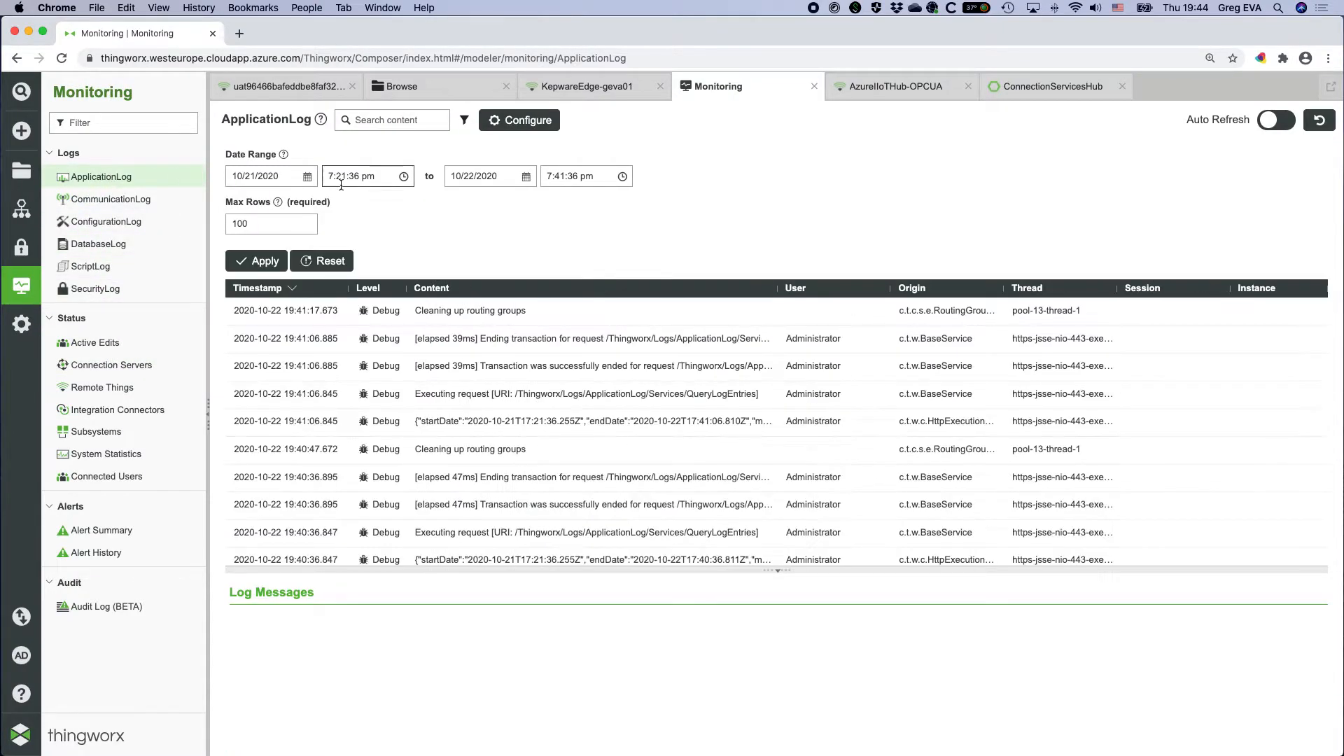
# - Switch to the Terminal and list the contents of /ThingworxStorage/logs on the ThingWorx server
pyautogui.hotkey('ctrl', 'Left')
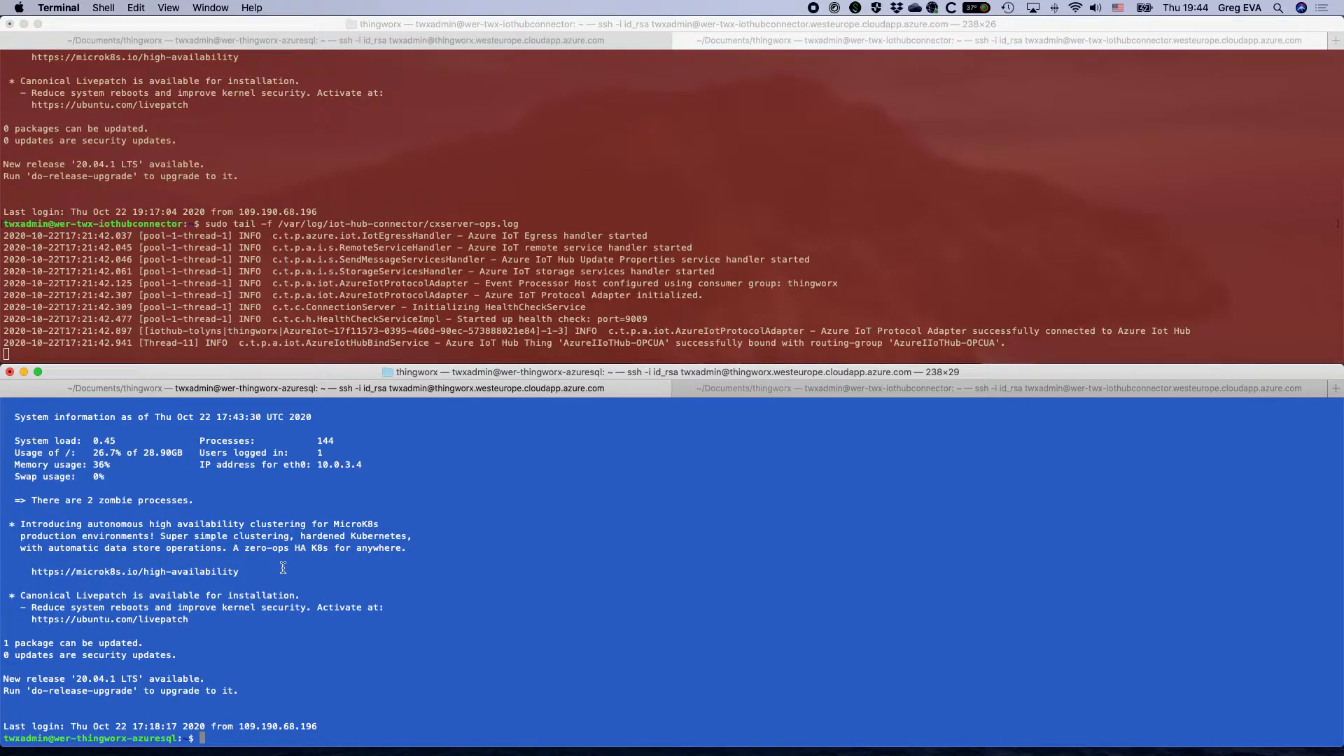
pyautogui.write('cd /ThingworxStorage/logs')
pyautogui.press('Return')
pyautogui.write('ls')
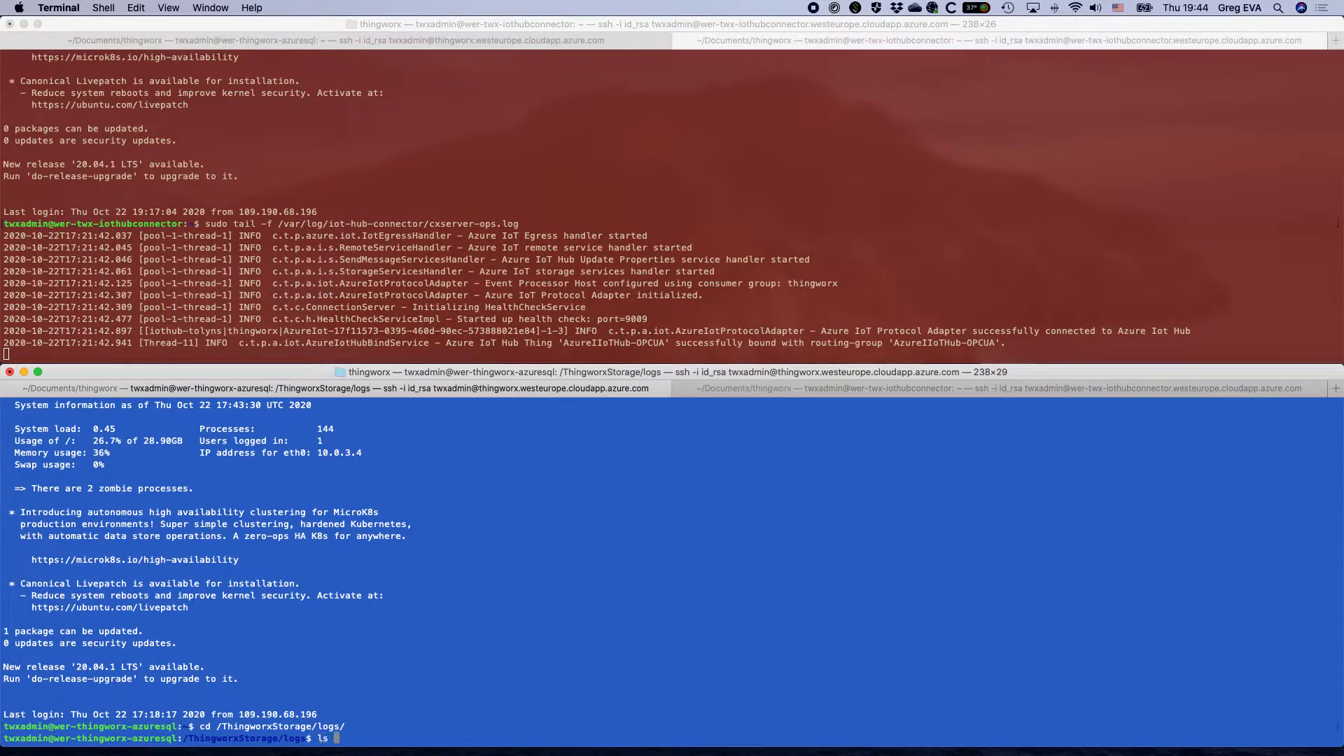
pyautogui.press('Return')
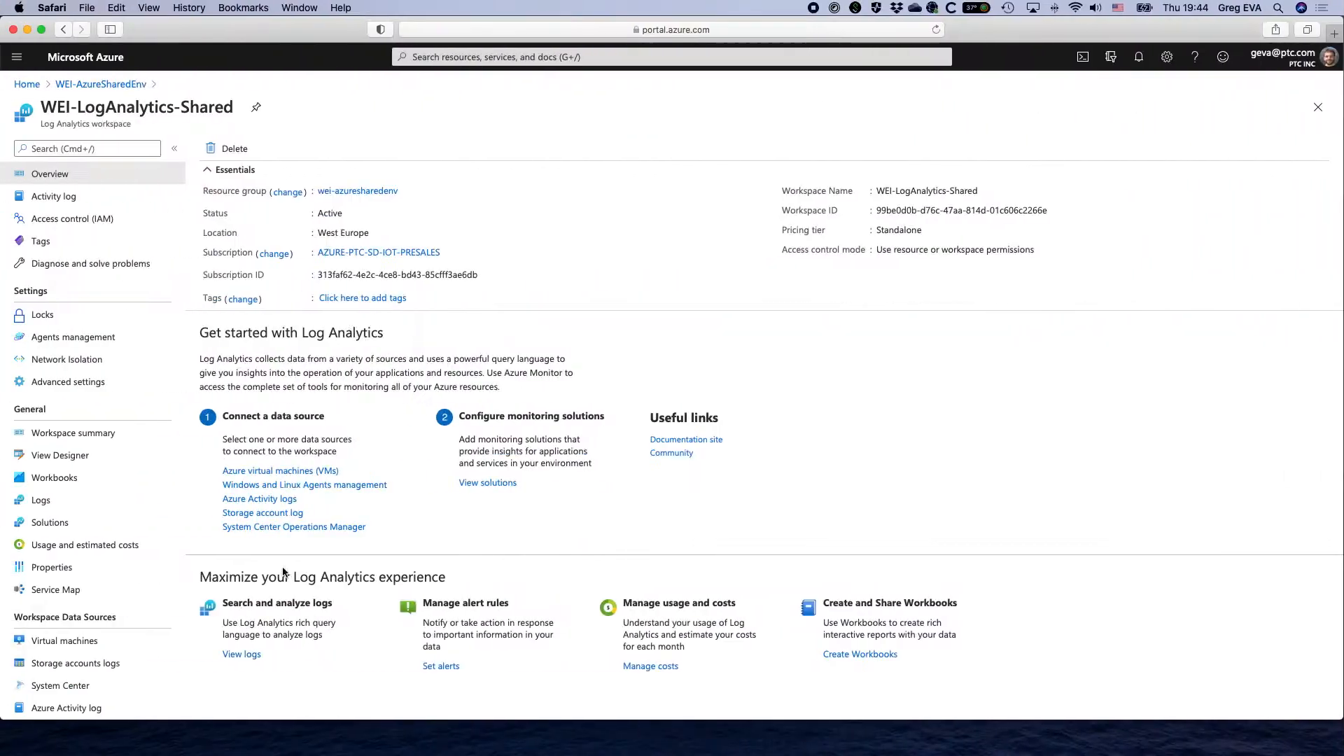
# - View the Linux servers agent information in the Agents management page of the WEI-LogAnalytics-Shared workspace in the Azure portal
pyautogui.click(241, 529)
pyautogui.click(109, 338)
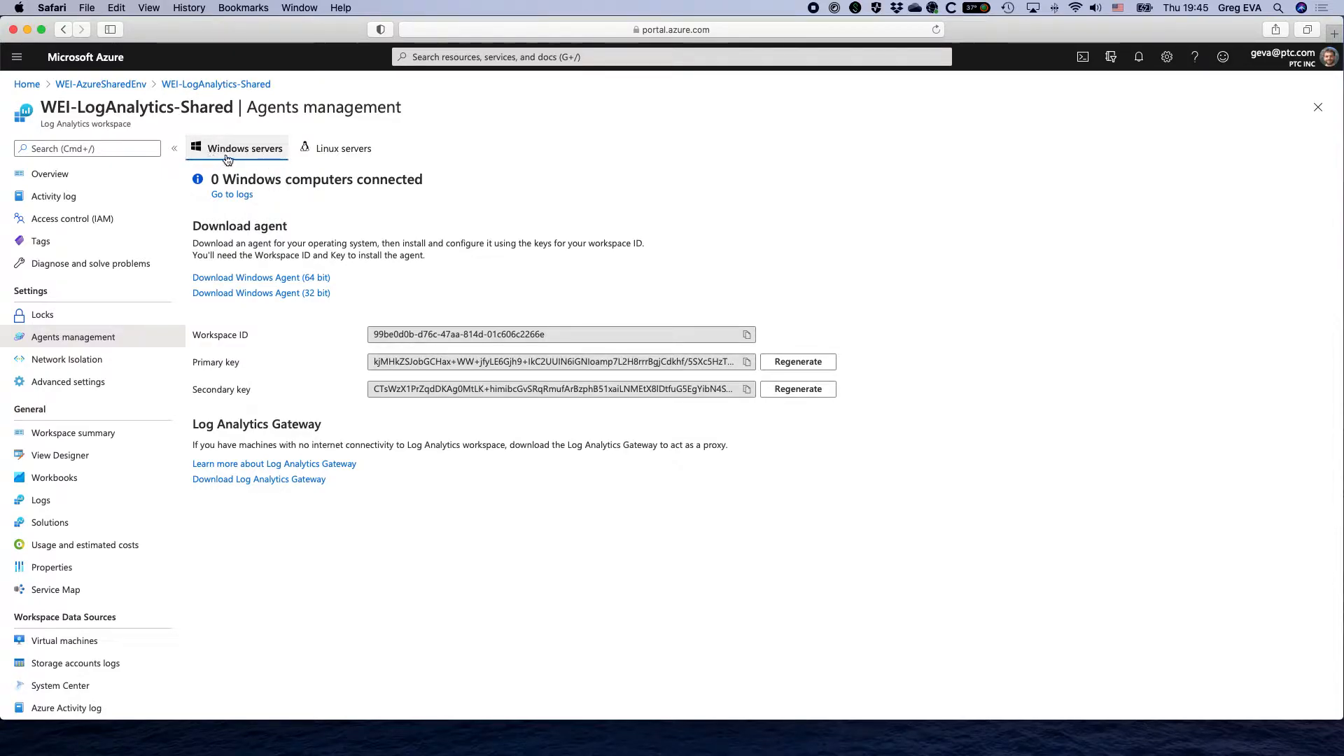
pyautogui.click(341, 155)
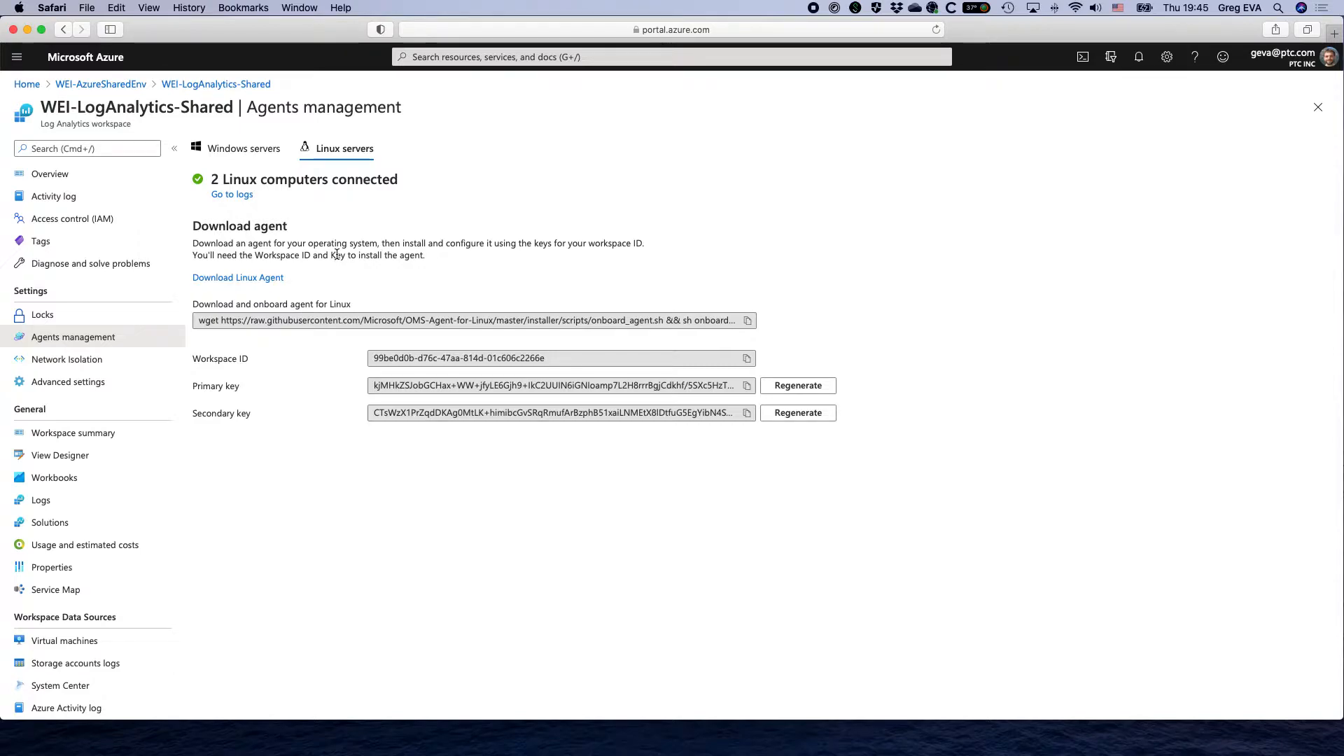
# - Open the Custom Logs data configuration in the workspace's advanced settings
pyautogui.click(84, 382)
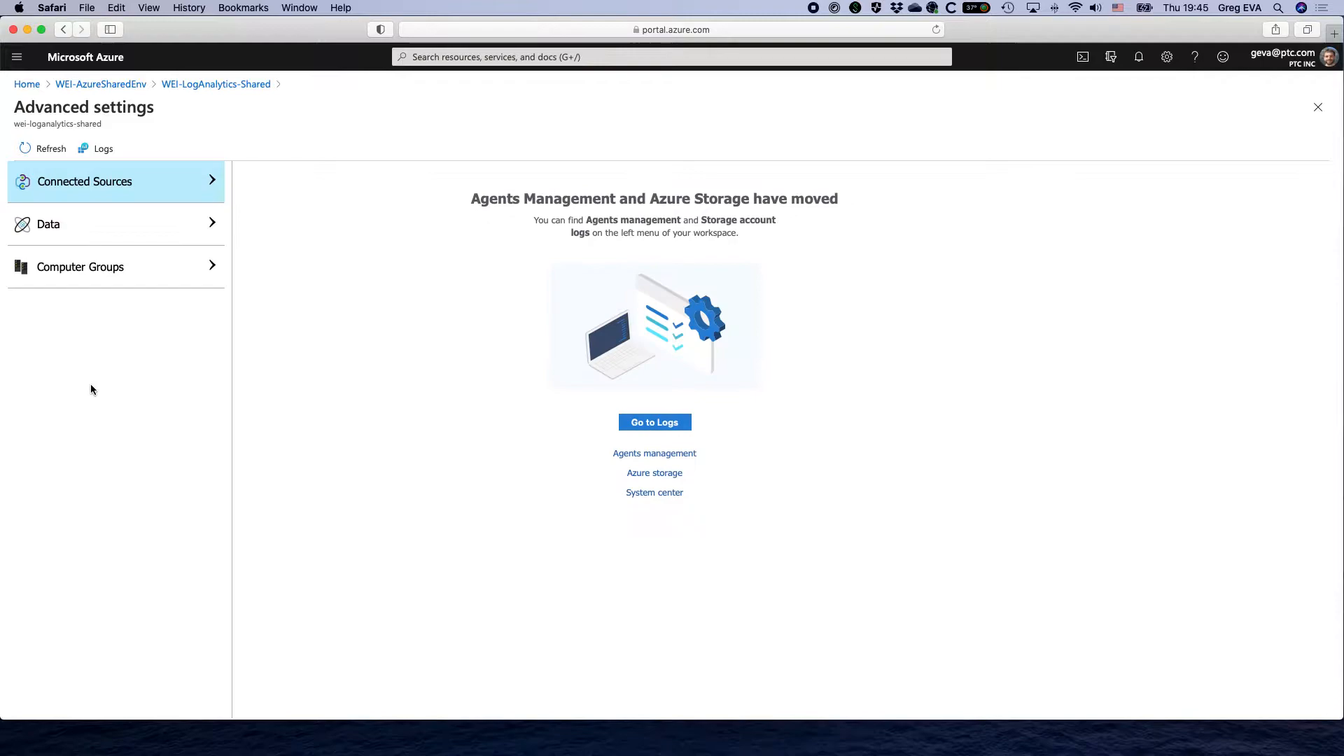
pyautogui.click(71, 231)
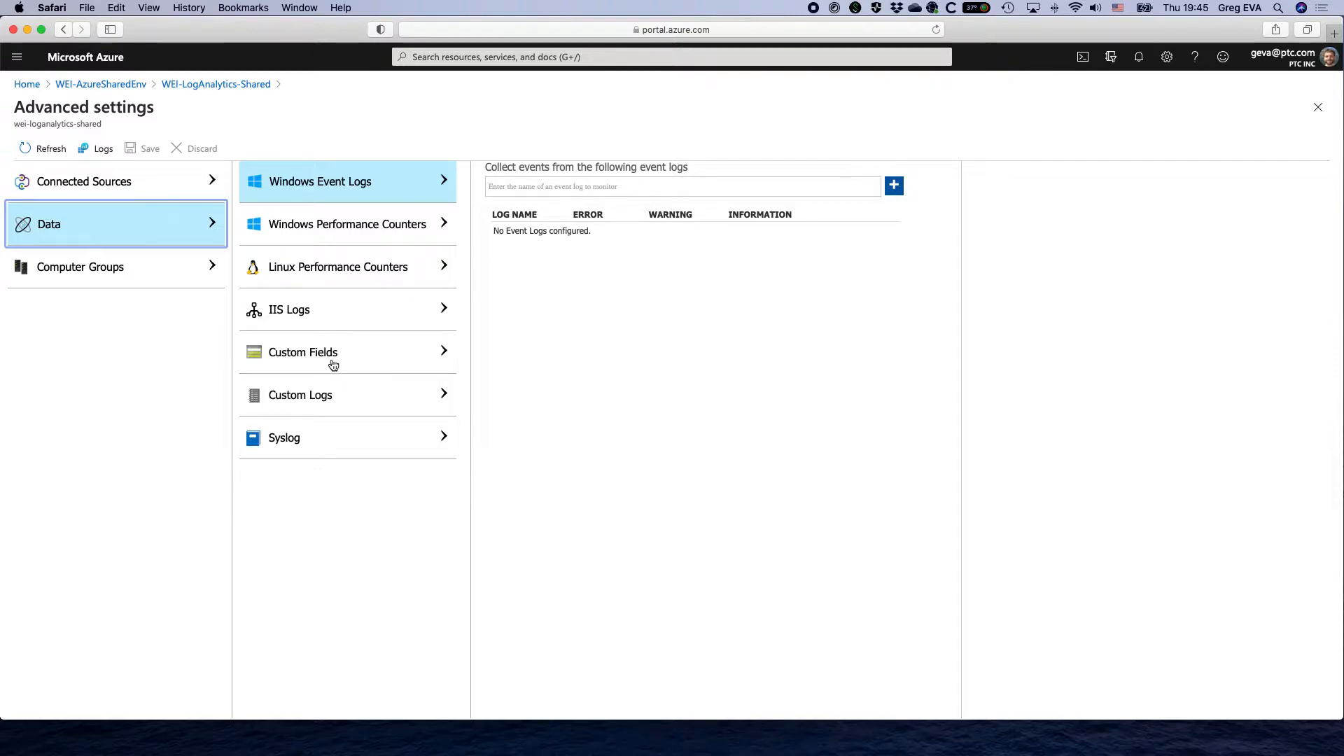
pyautogui.click(334, 399)
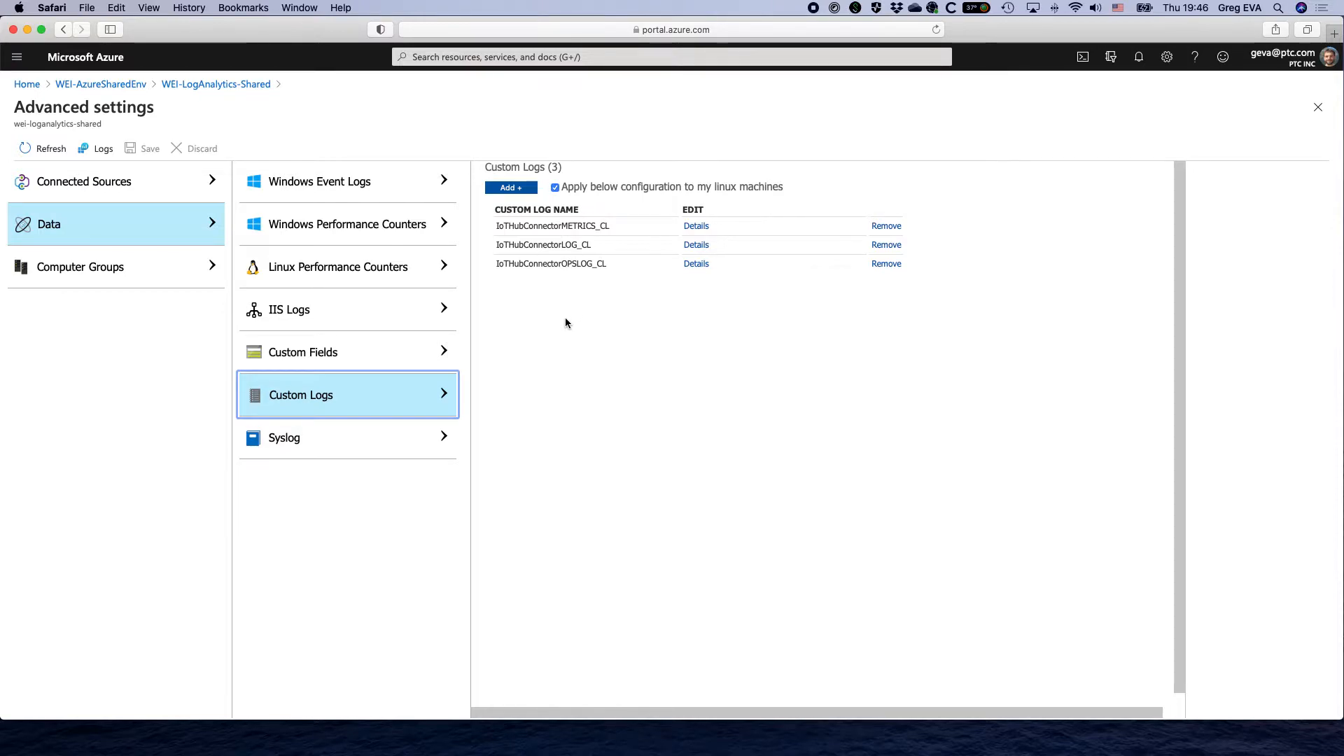
# - Start adding a custom log with ApplicationLog.log as the sample file and proceed to the record delimiter
pyautogui.click(519, 194)
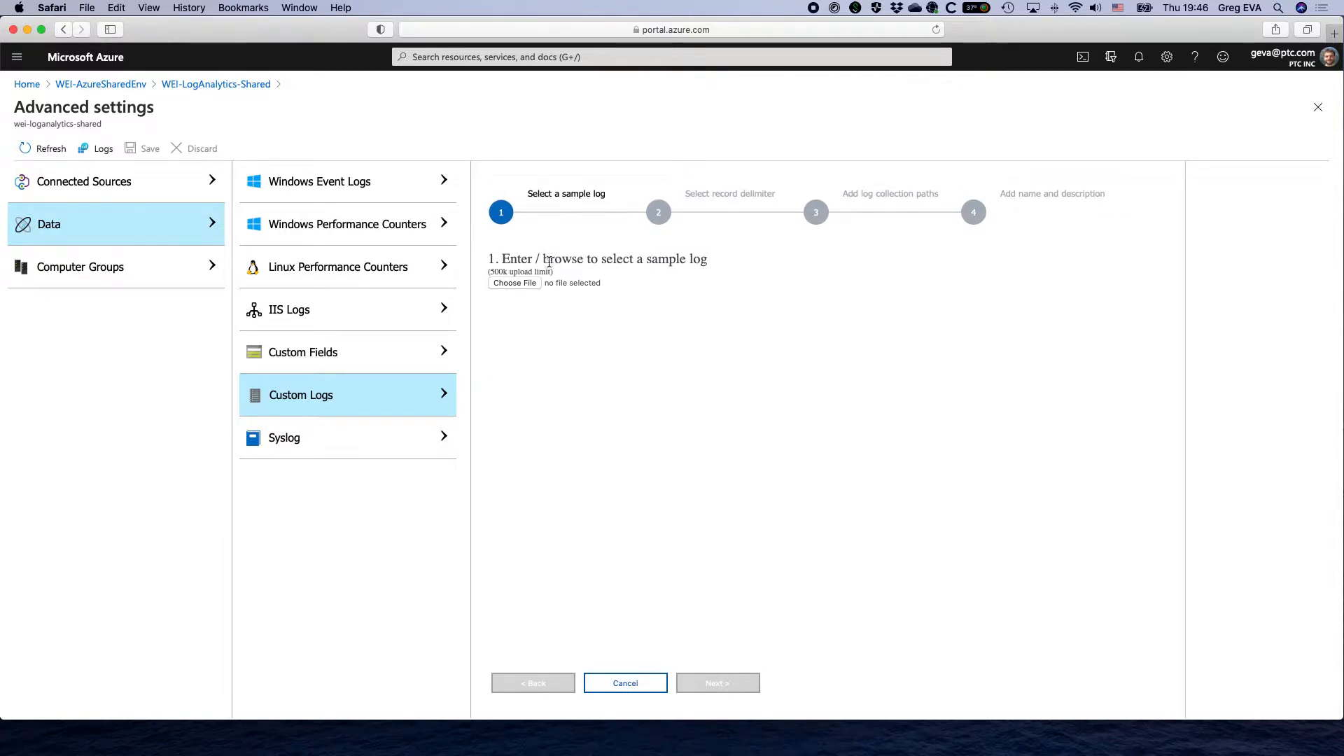
pyautogui.click(527, 286)
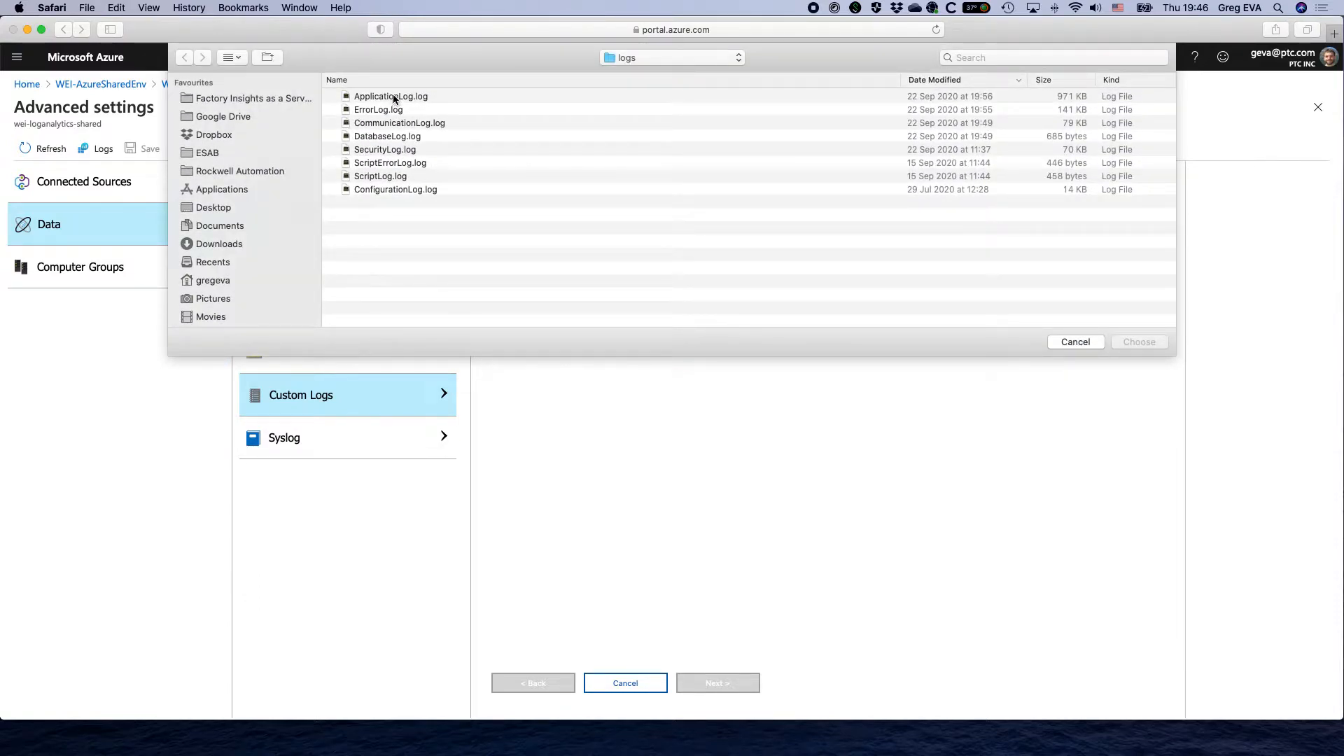
pyautogui.click(392, 96)
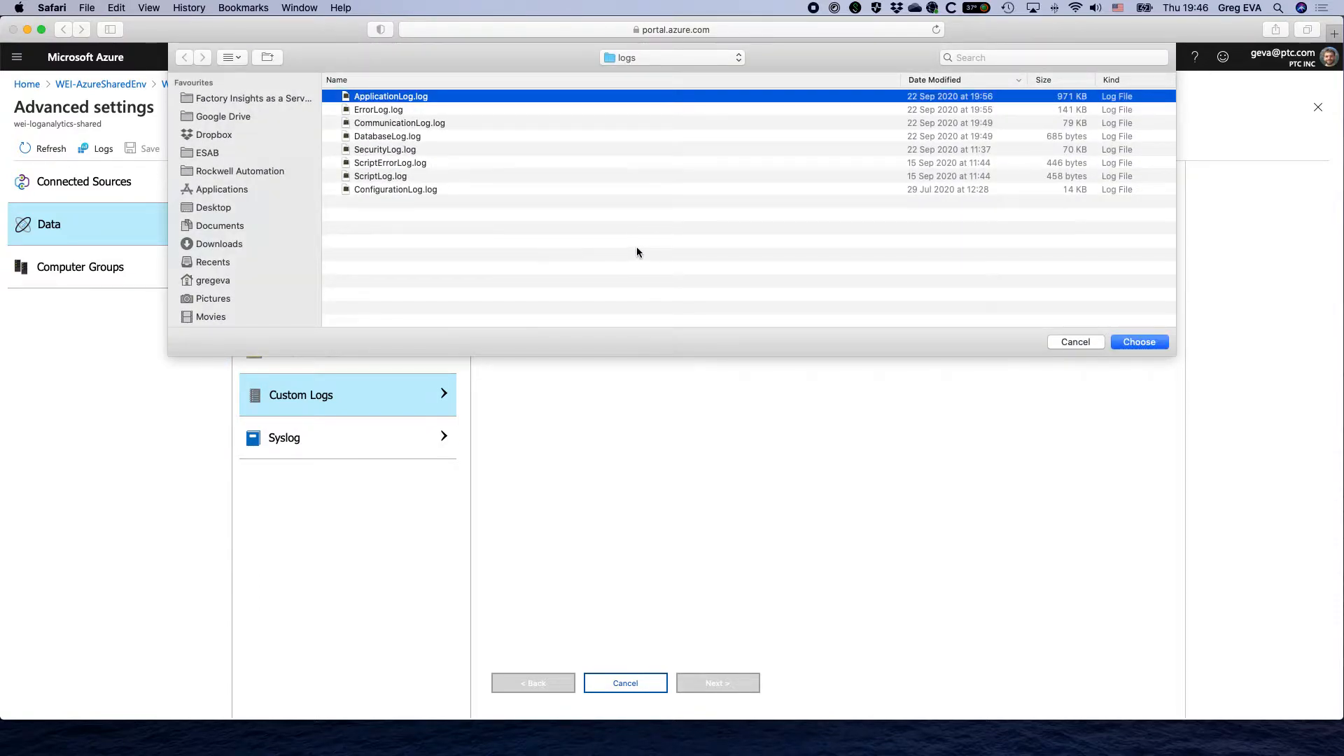
pyautogui.click(1146, 342)
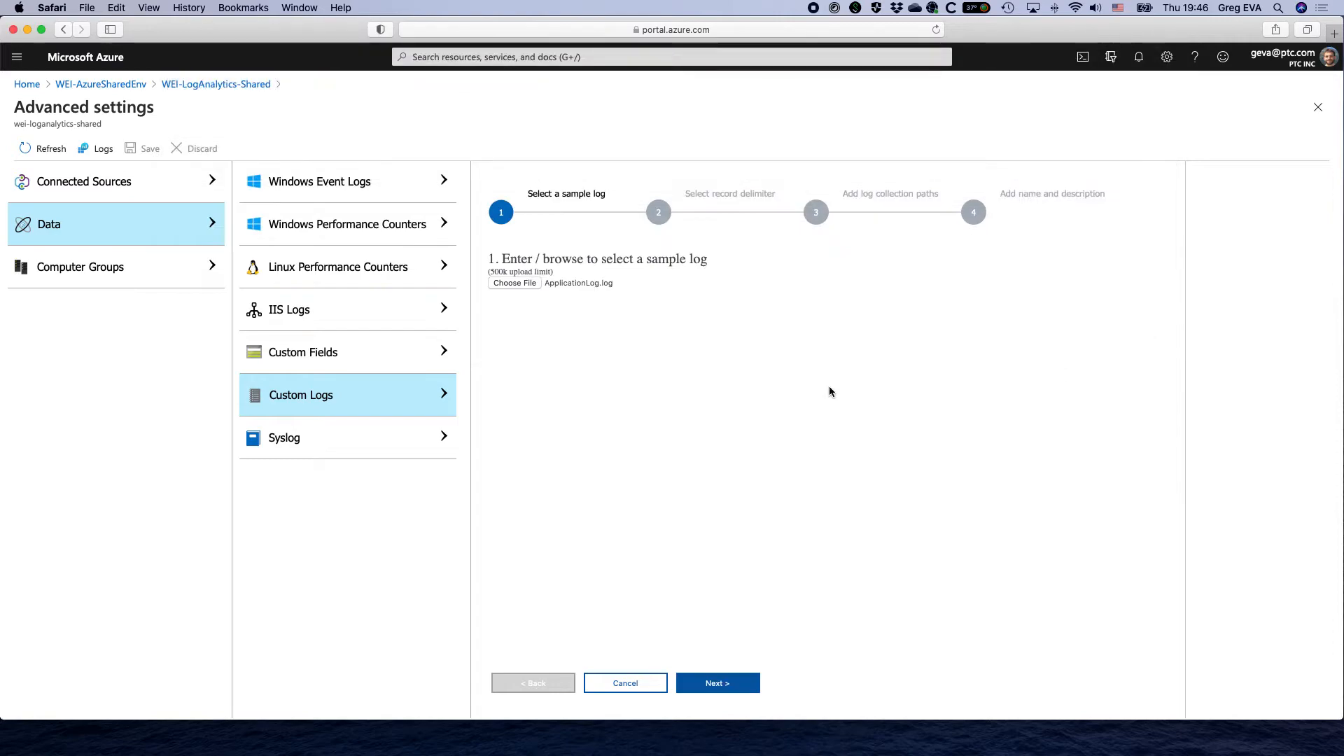
pyautogui.click(742, 683)
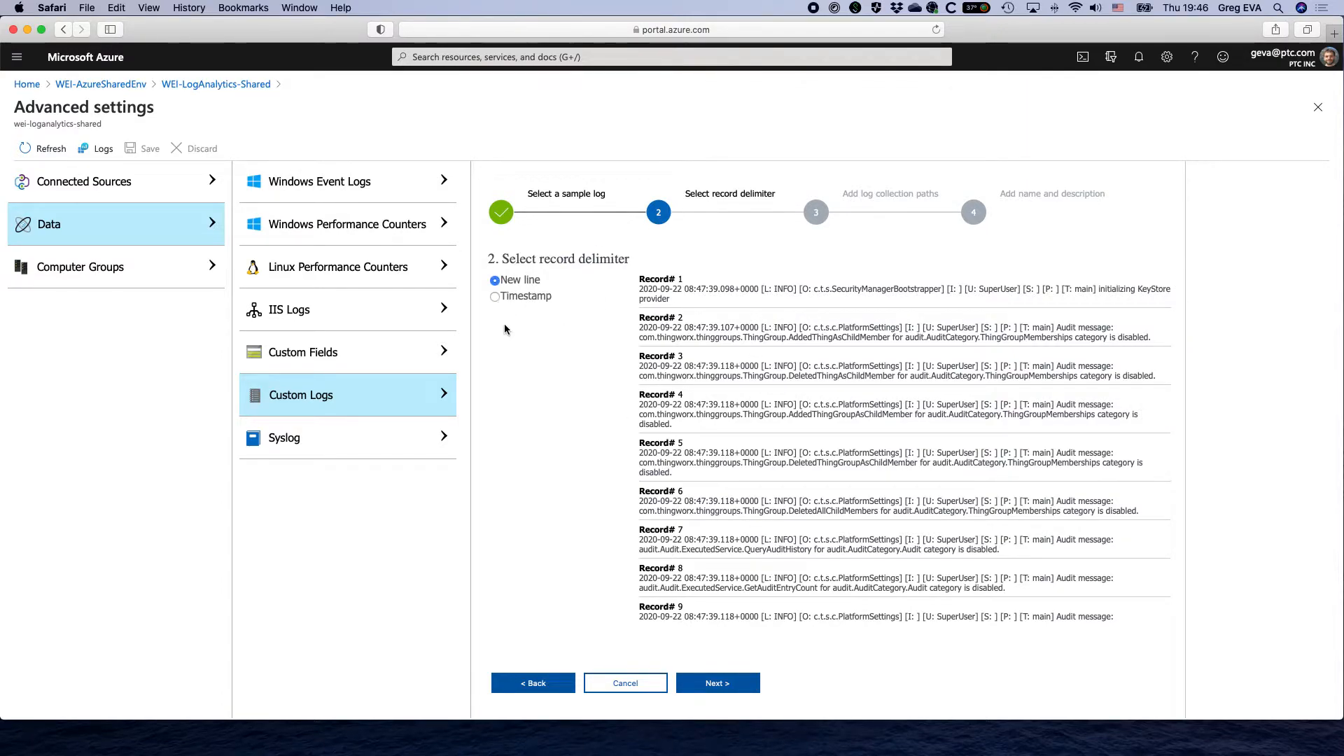
# - Set the application log's record delimiter to a timestamp in YYYY-MM-DD HH:MM:SS format and proceed to the collection paths
pyautogui.click(495, 297)
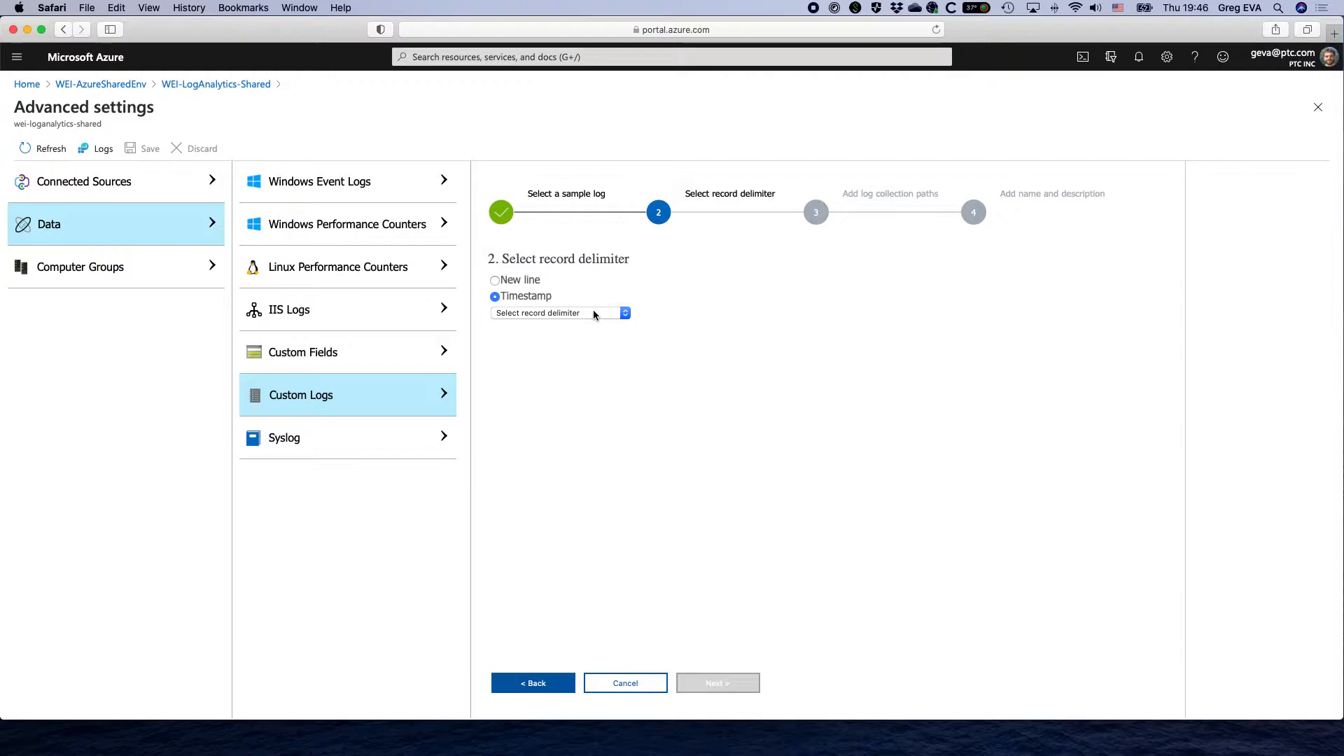
pyautogui.click(595, 314)
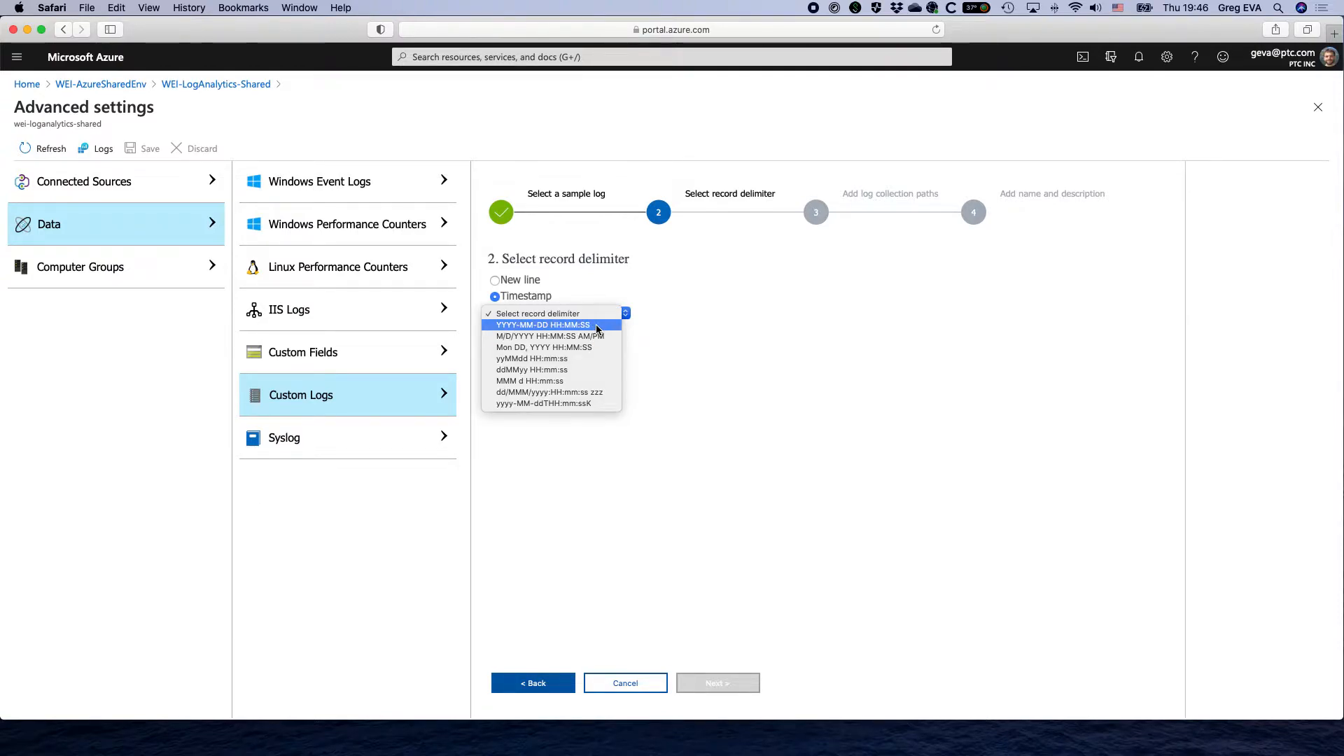
pyautogui.click(597, 325)
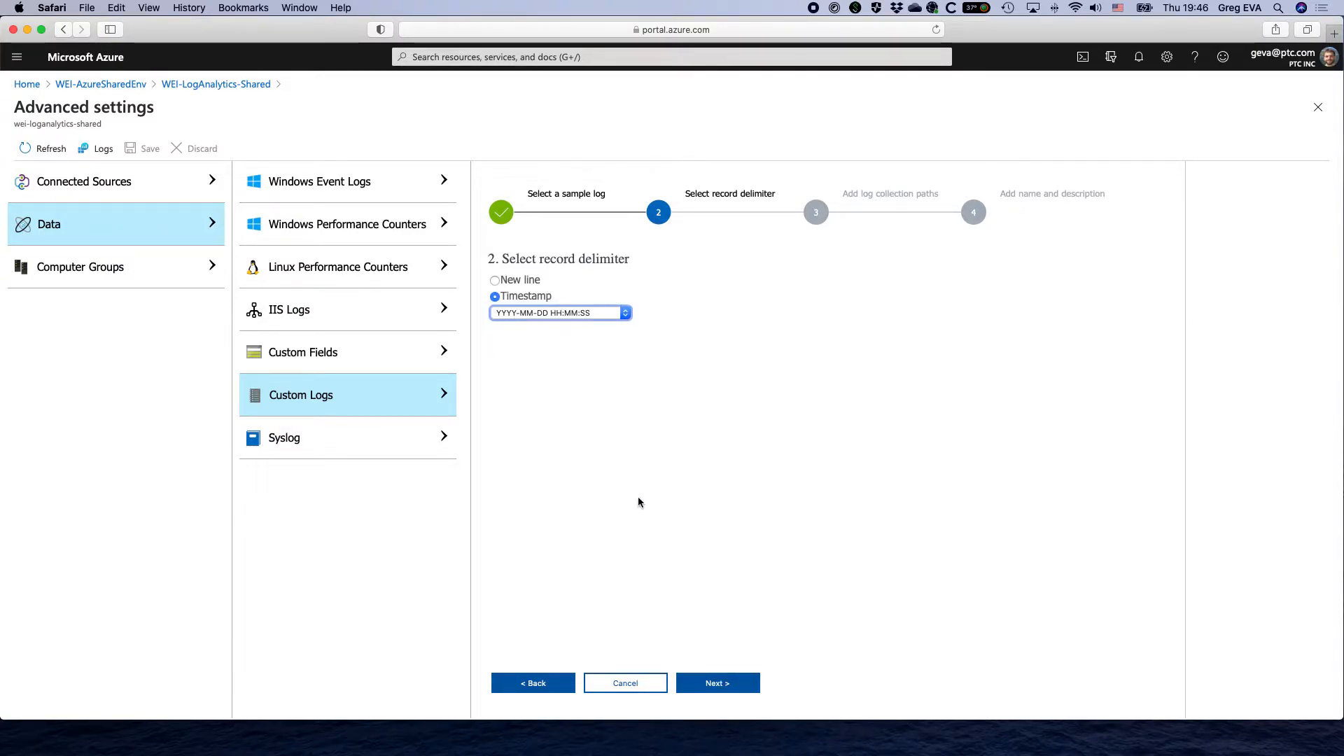
pyautogui.click(746, 691)
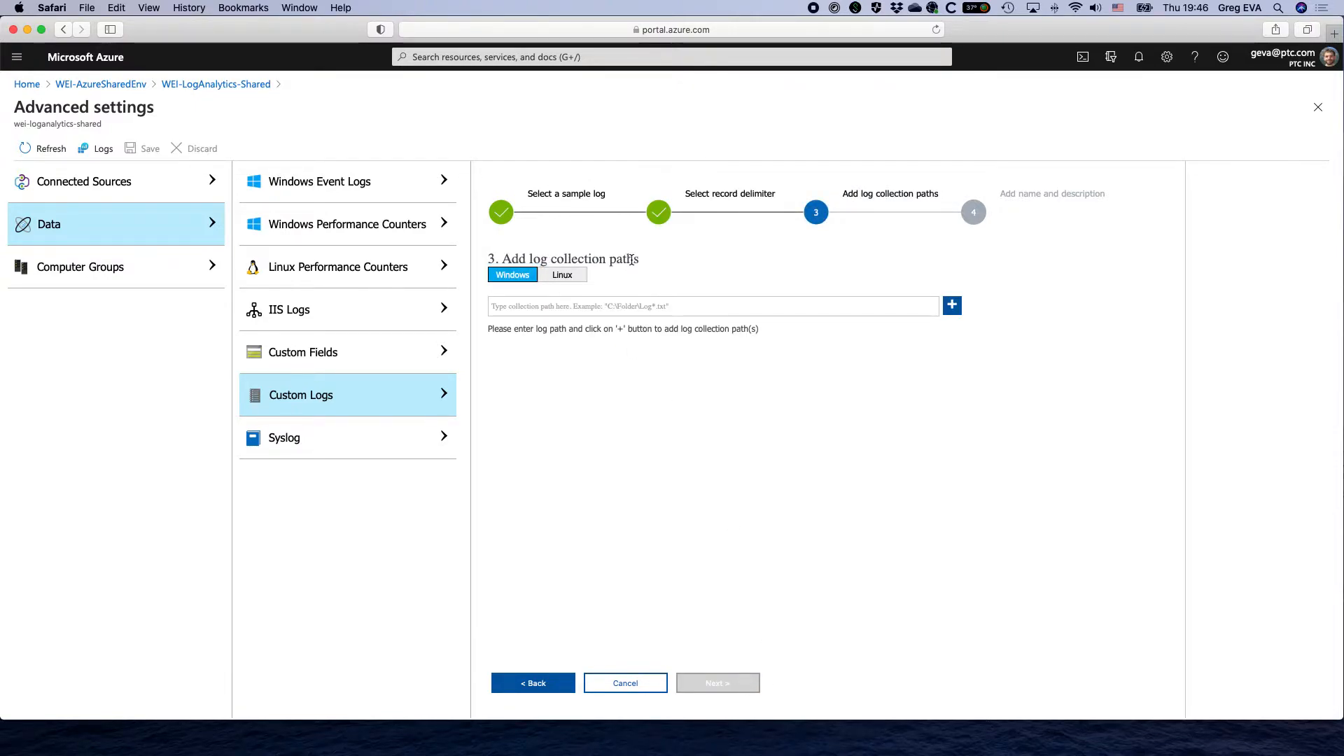
# - Add the Linux log collection path /ThingworxStorage/logs/ApplicationLog.log and proceed to the name and description
pyautogui.click(568, 277)
pyautogui.click(584, 310)
pyautogui.write('/ThingworxSt')
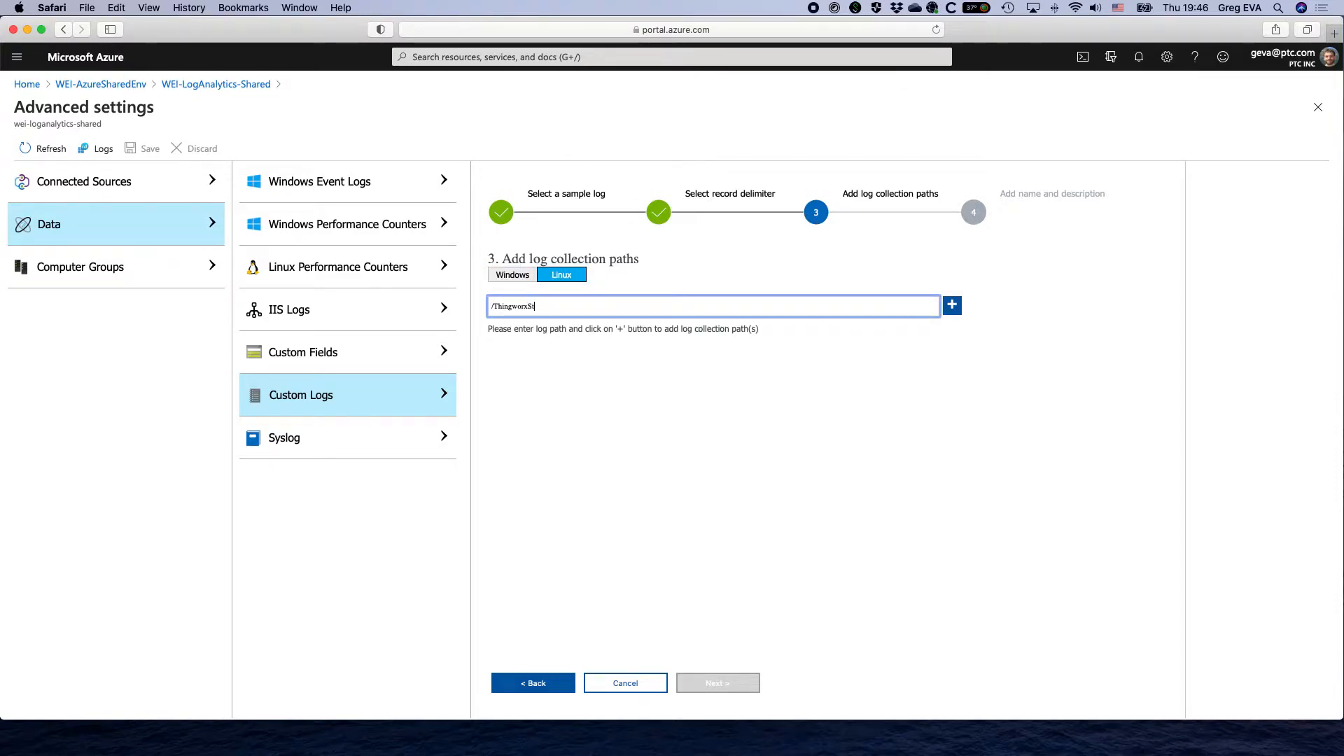
pyautogui.write('orage/logs/Application/')
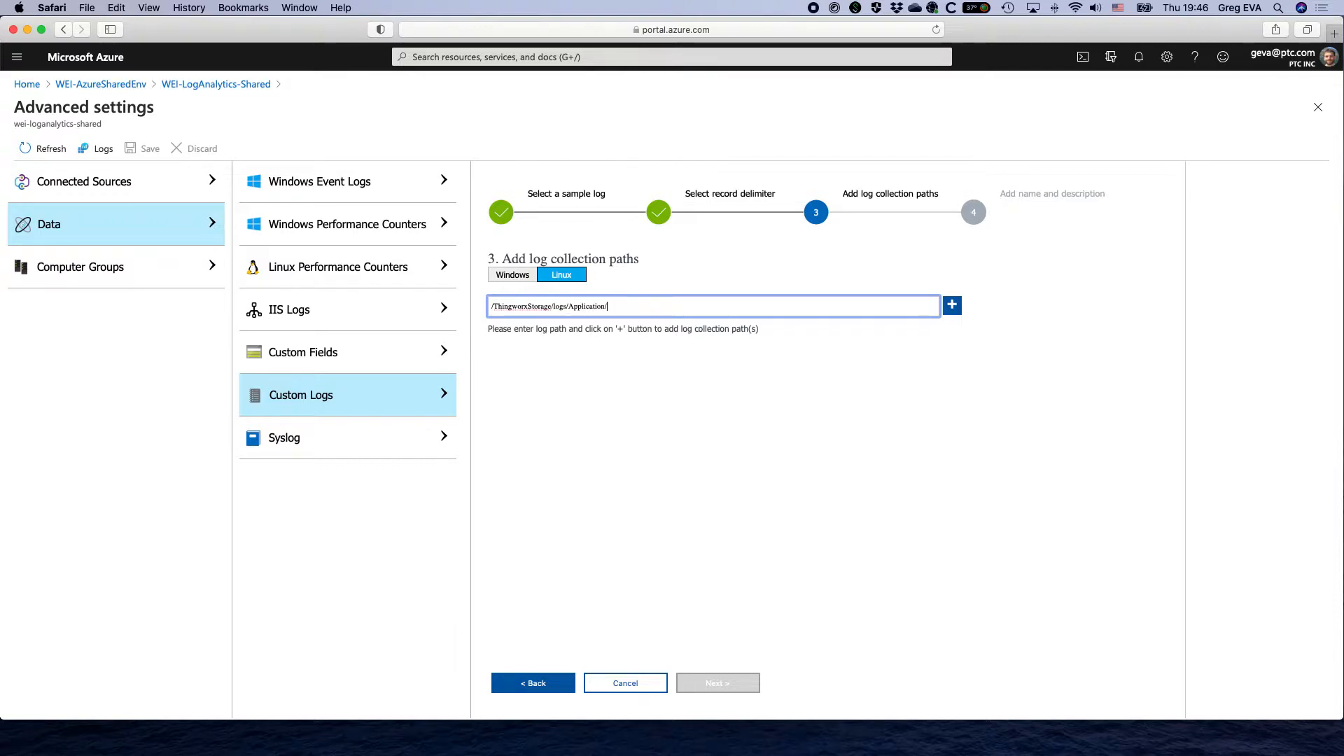
pyautogui.press('BackSpace')
pyautogui.write('Log.log')
pyautogui.click(953, 306)
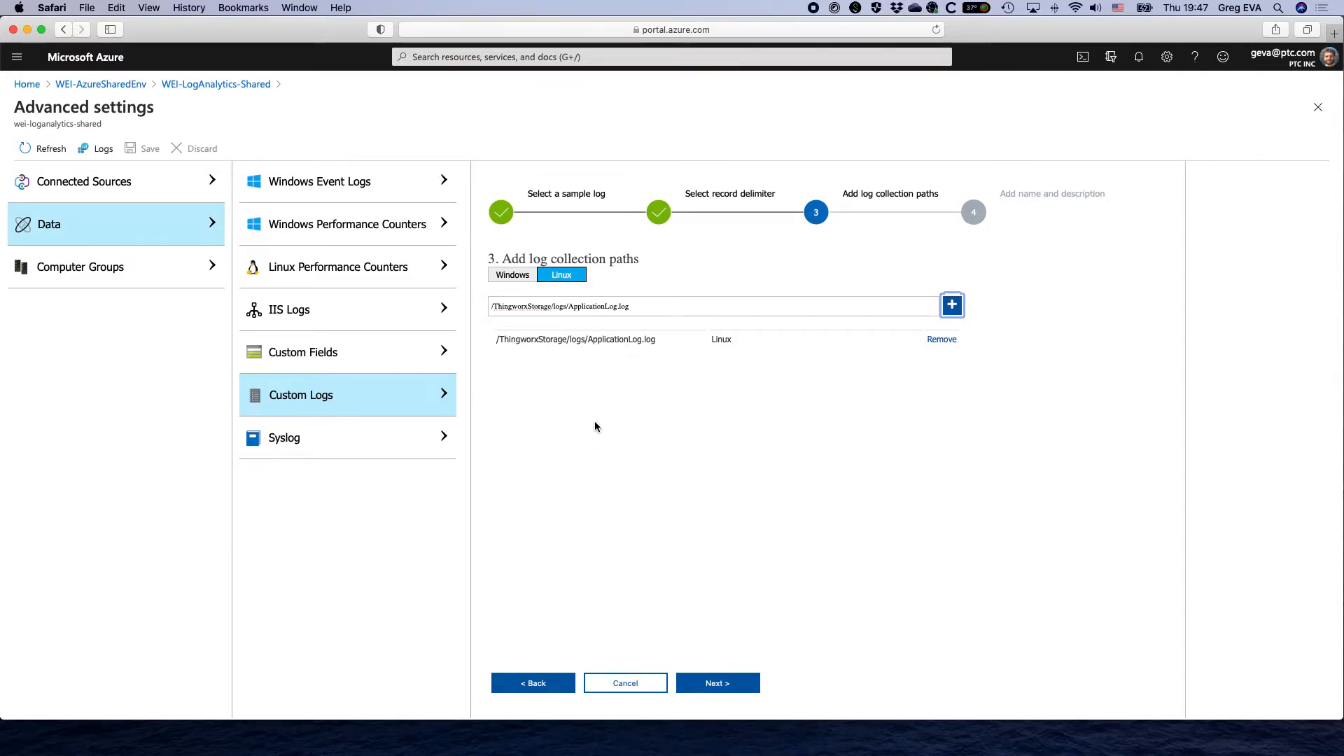
pyautogui.click(716, 682)
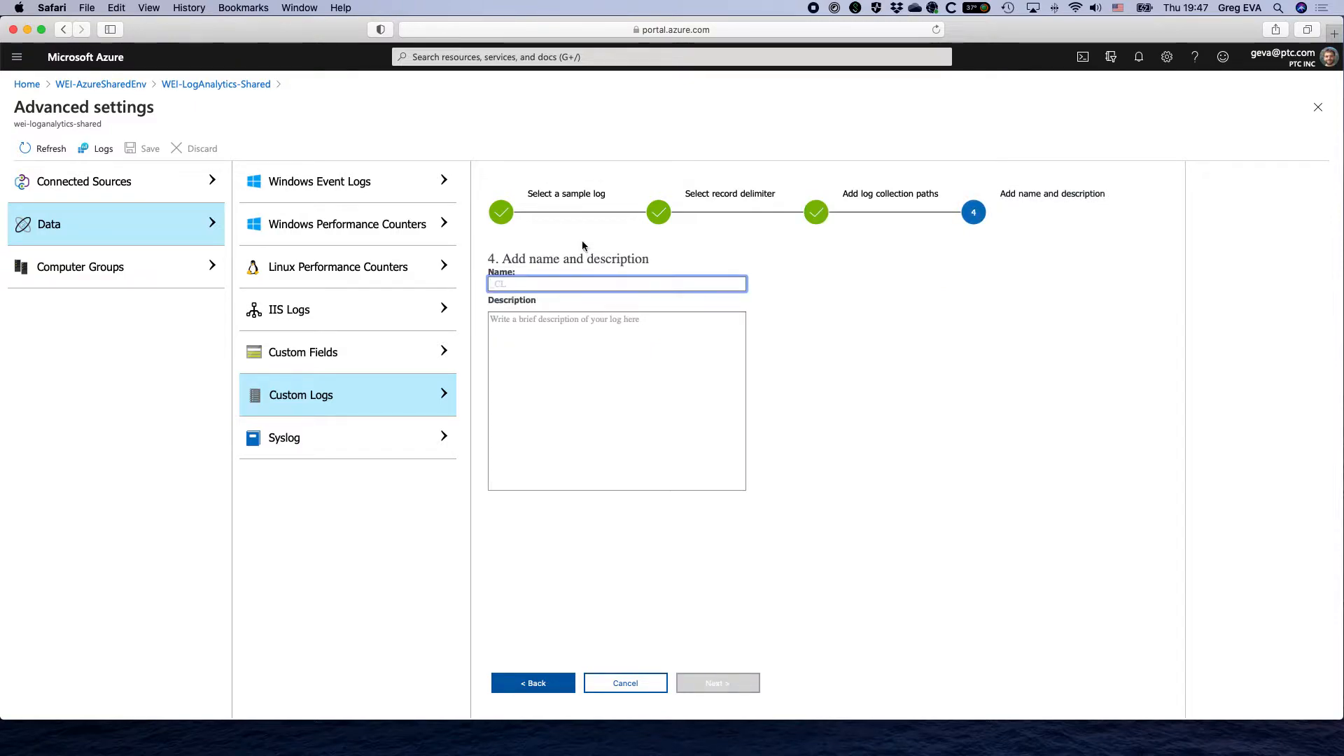
# - Name the custom log ThingworxApplicationLog and finish creating it
pyautogui.write('ThingWorx')
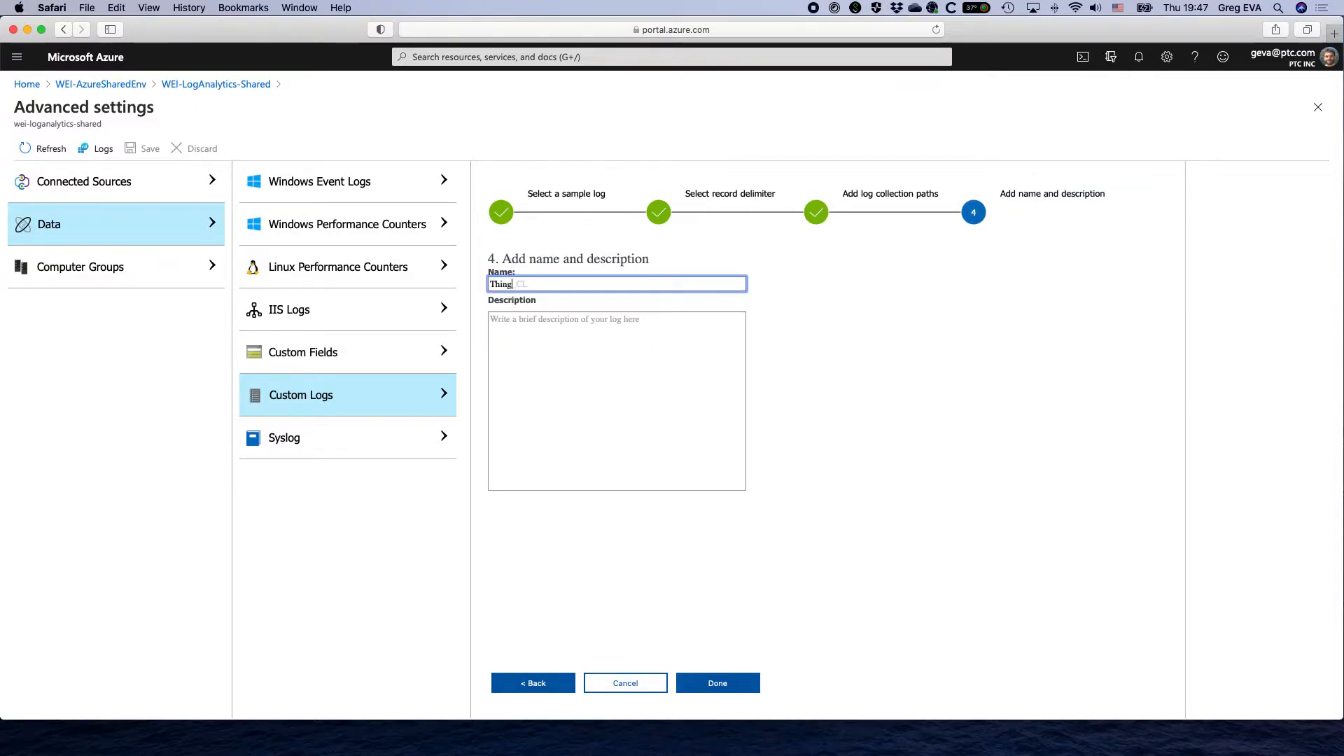
pyautogui.press('BackSpace')
pyautogui.press('BackSpace')
pyautogui.press('BackSpace')
pyautogui.press('BackSpace')
pyautogui.write('worx')
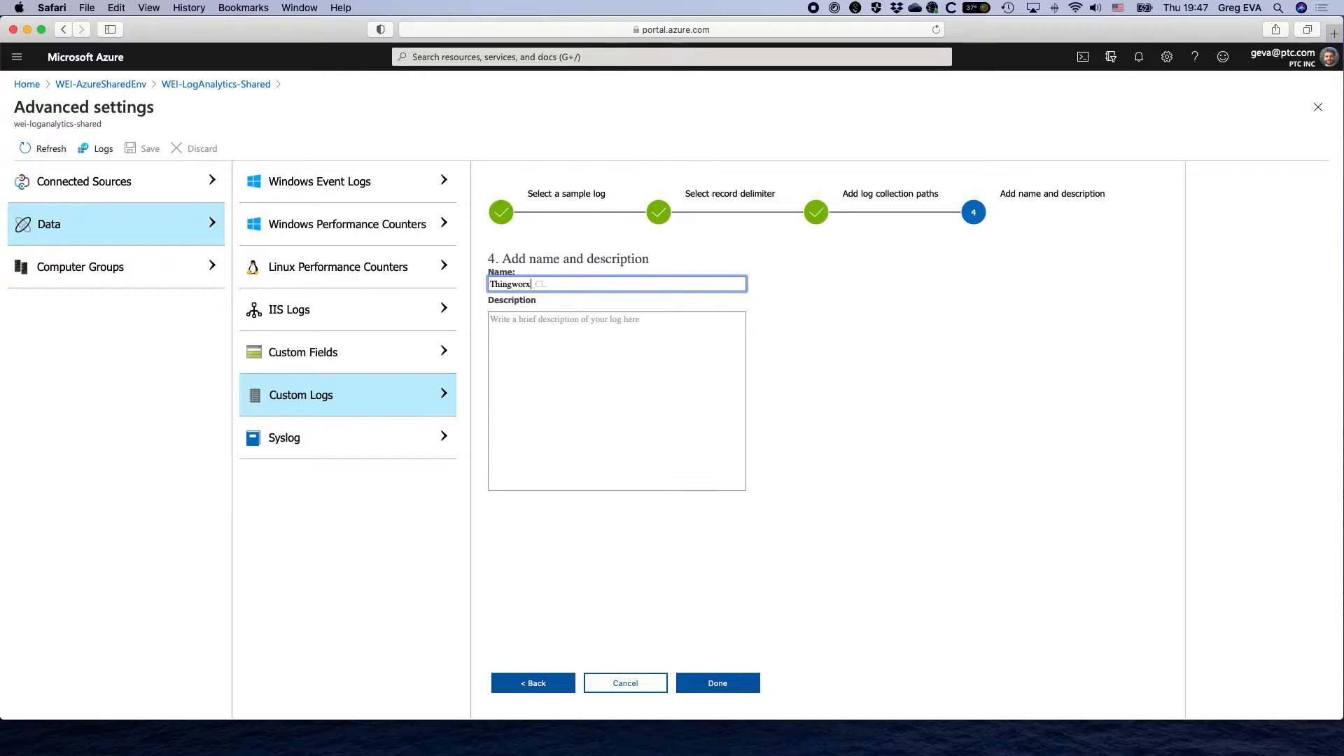
pyautogui.write('ApplicationLog')
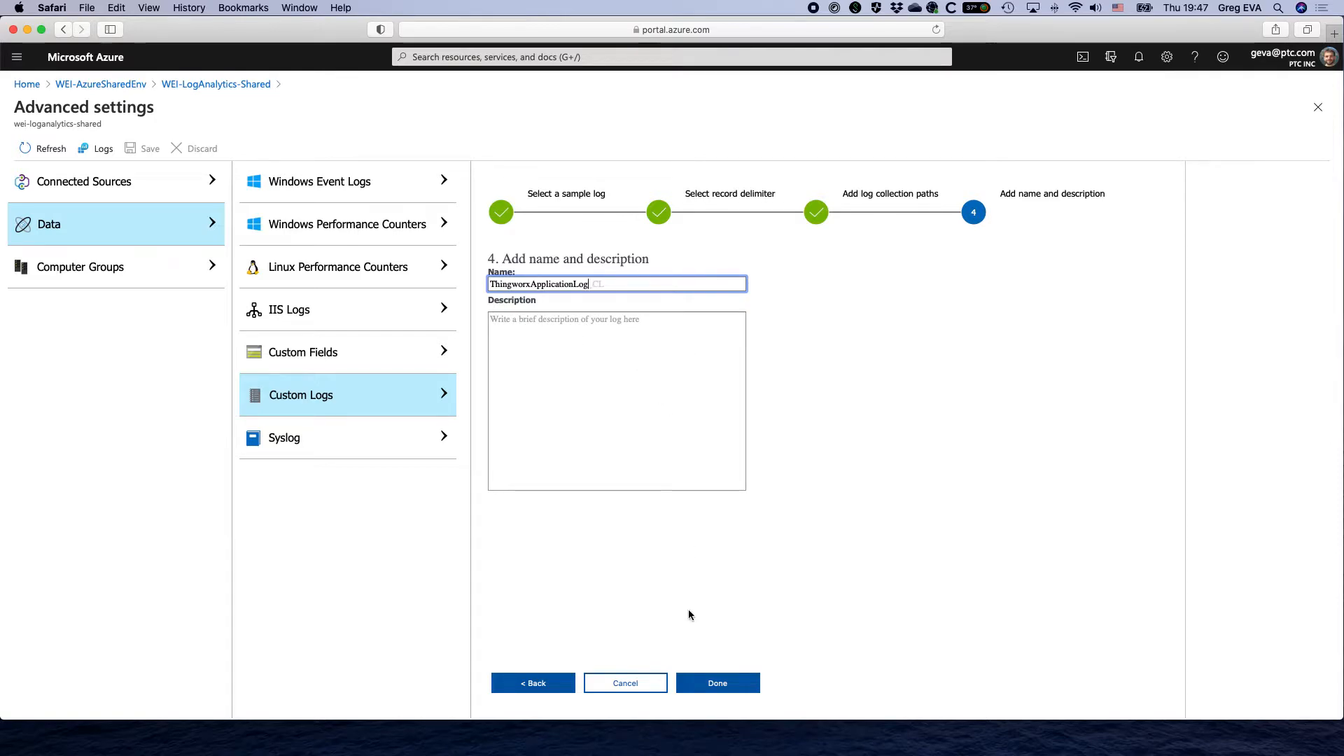
pyautogui.click(723, 685)
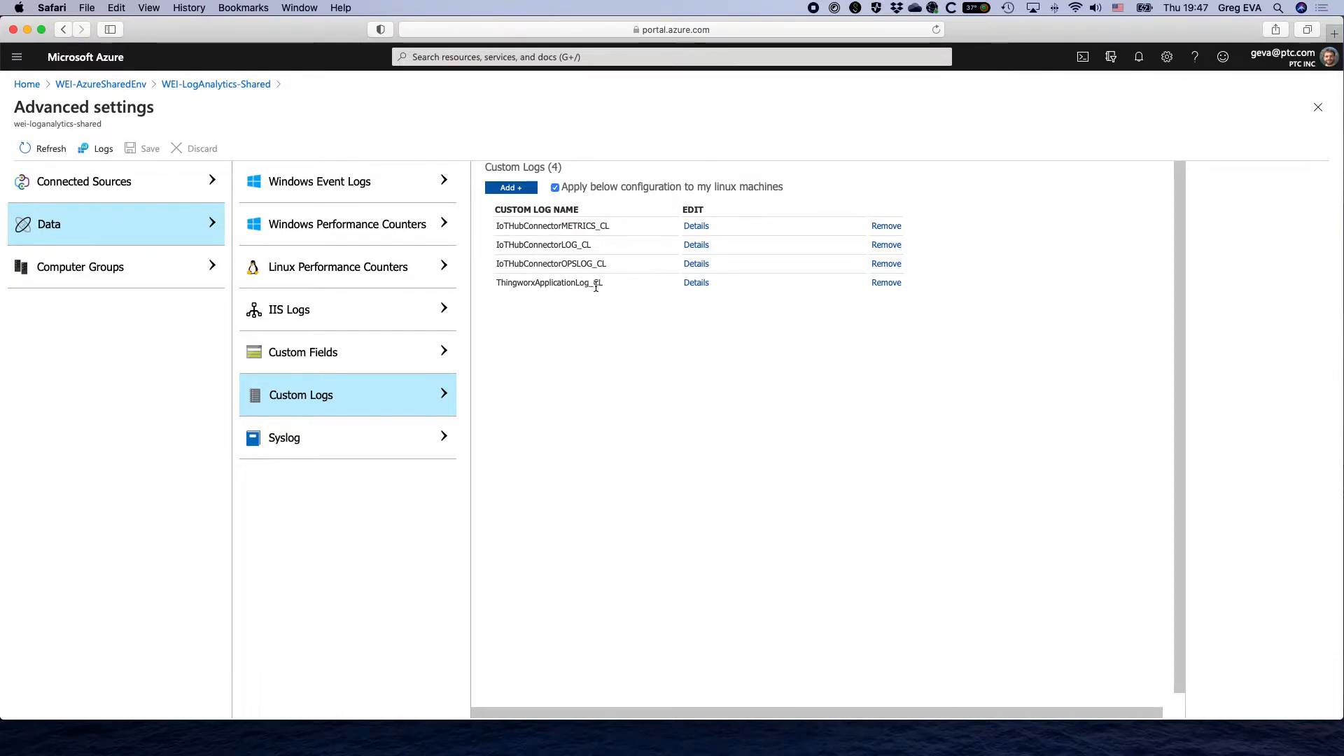
# - Start adding another custom log with CommunicationLog.log as the sample file and proceed to the record delimiter
pyautogui.click(522, 188)
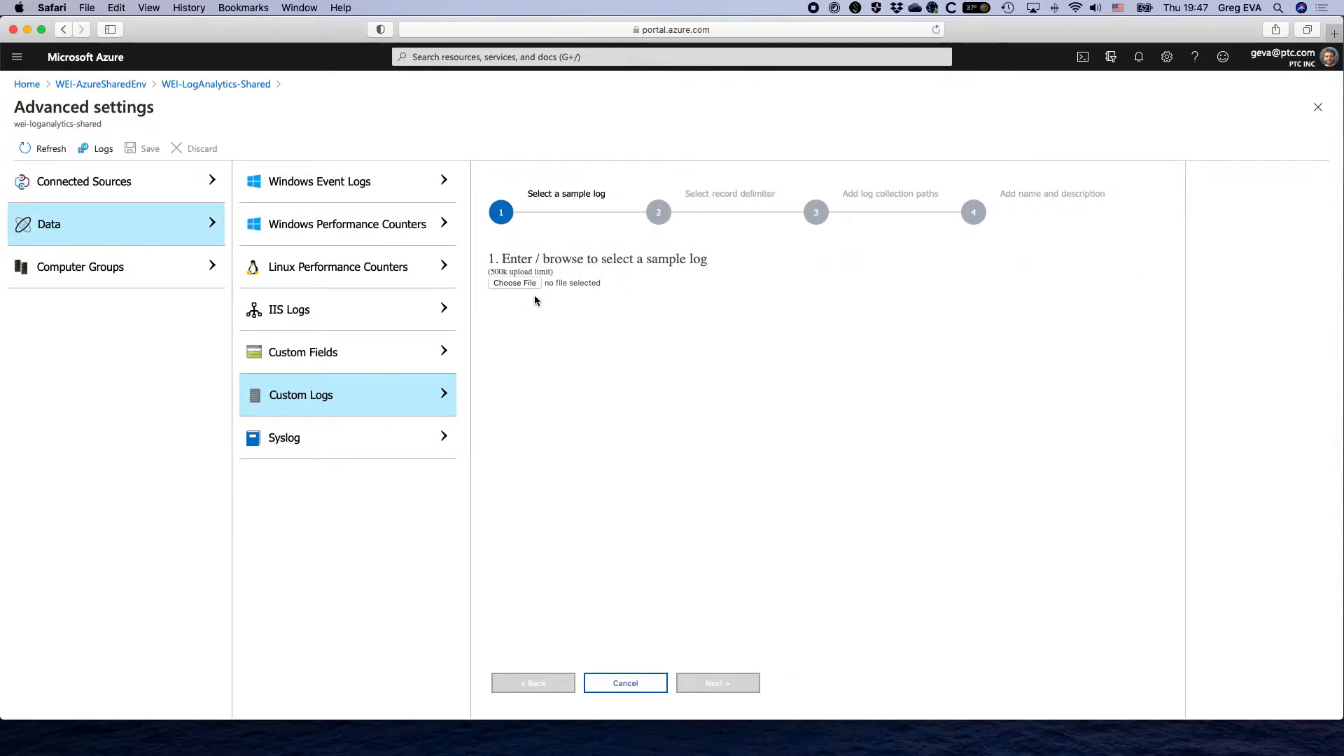
pyautogui.click(533, 287)
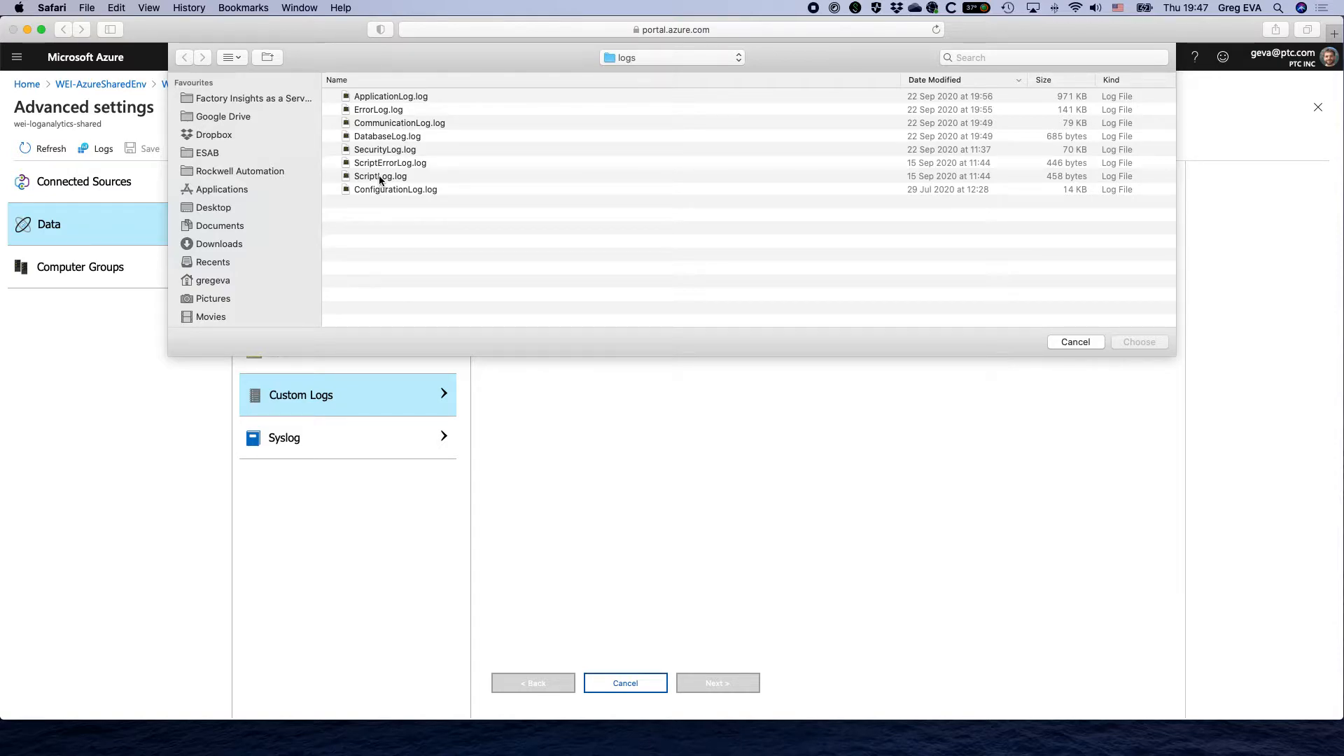
pyautogui.click(382, 124)
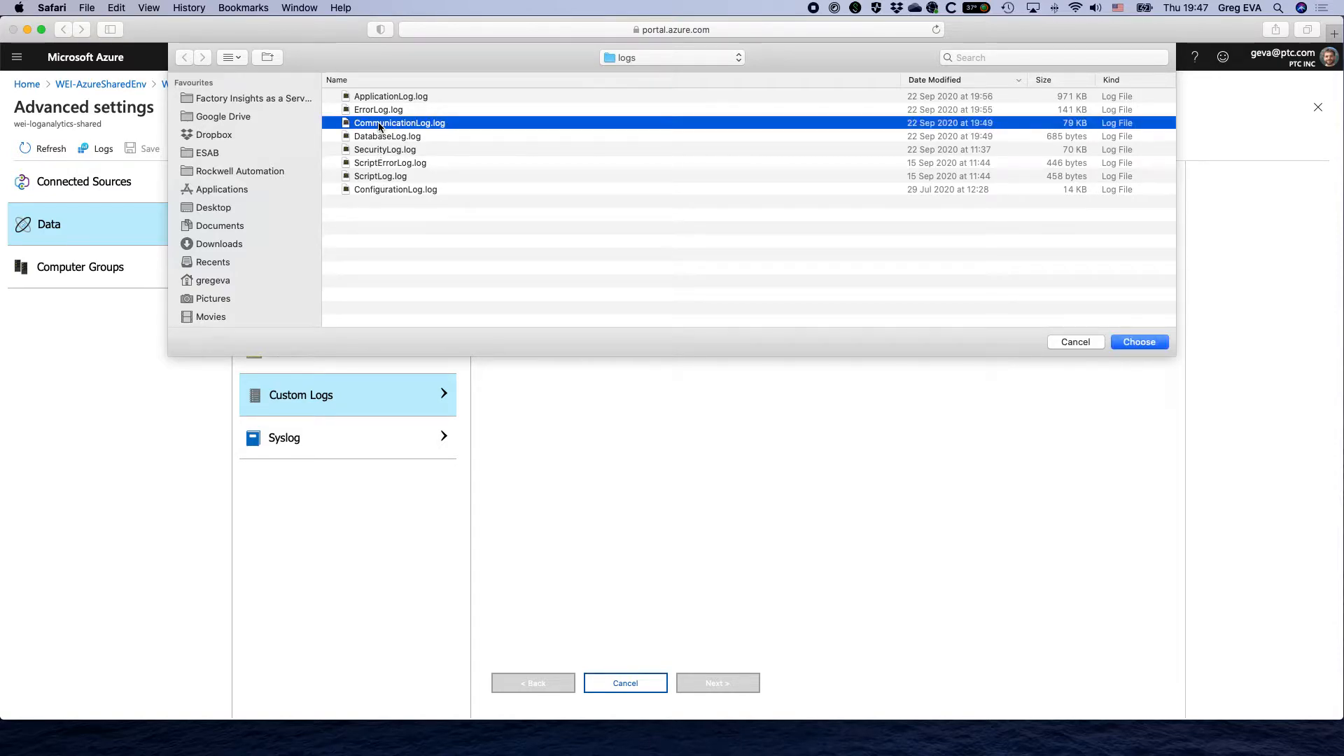
pyautogui.click(1130, 342)
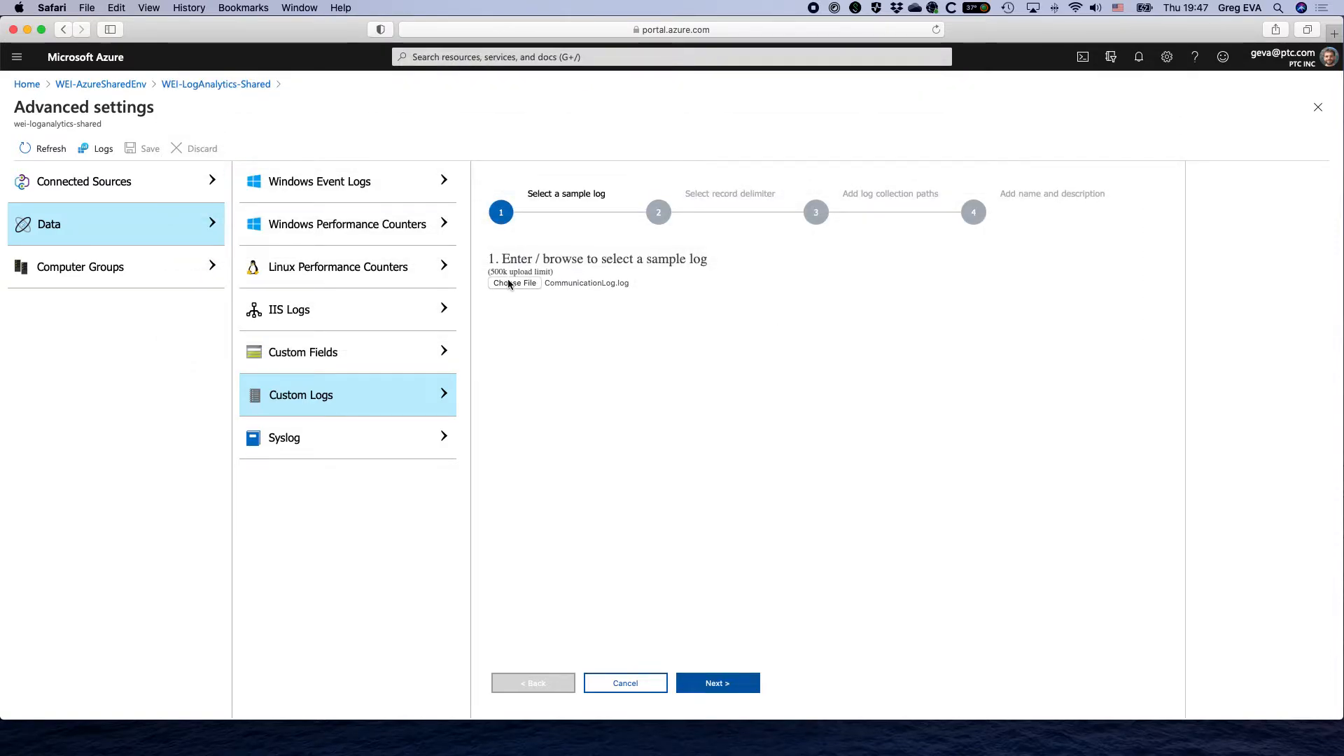
pyautogui.click(746, 690)
# - Set the communication log's record delimiter to a timestamp in YYYY-MM-DD HH:MM:SS format
pyautogui.click(496, 298)
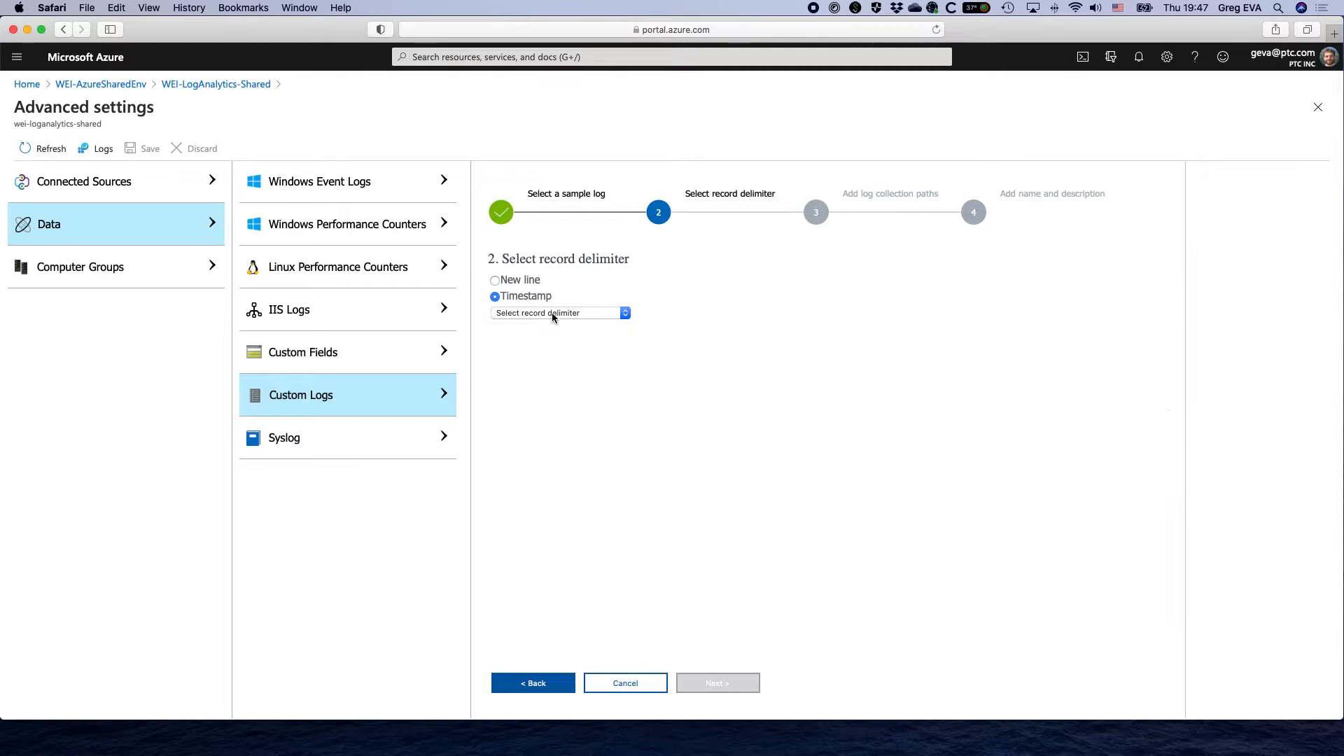
pyautogui.click(557, 313)
pyautogui.click(539, 325)
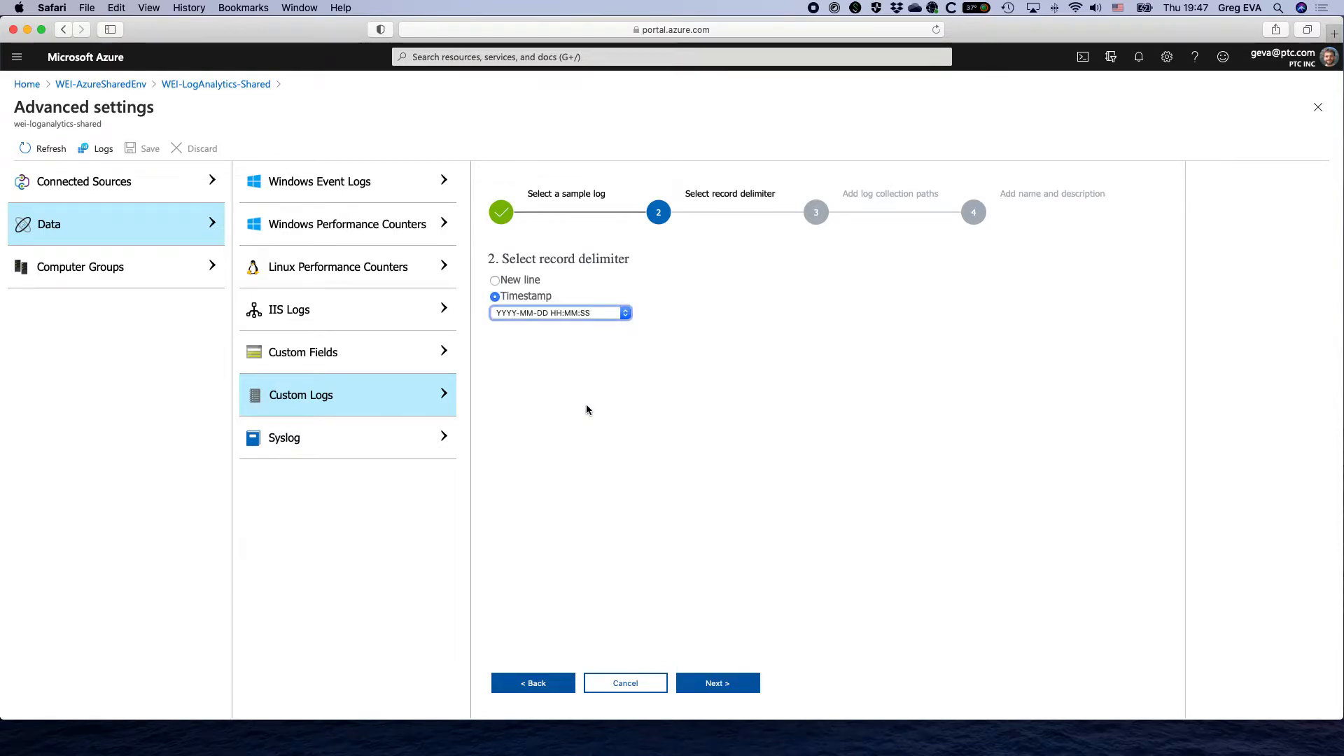
# - Proceed to the collection paths and add the Linux path /ThingworxStorage/logs/CommunicationLog.log
pyautogui.click(721, 686)
pyautogui.click(562, 274)
pyautogui.click(578, 306)
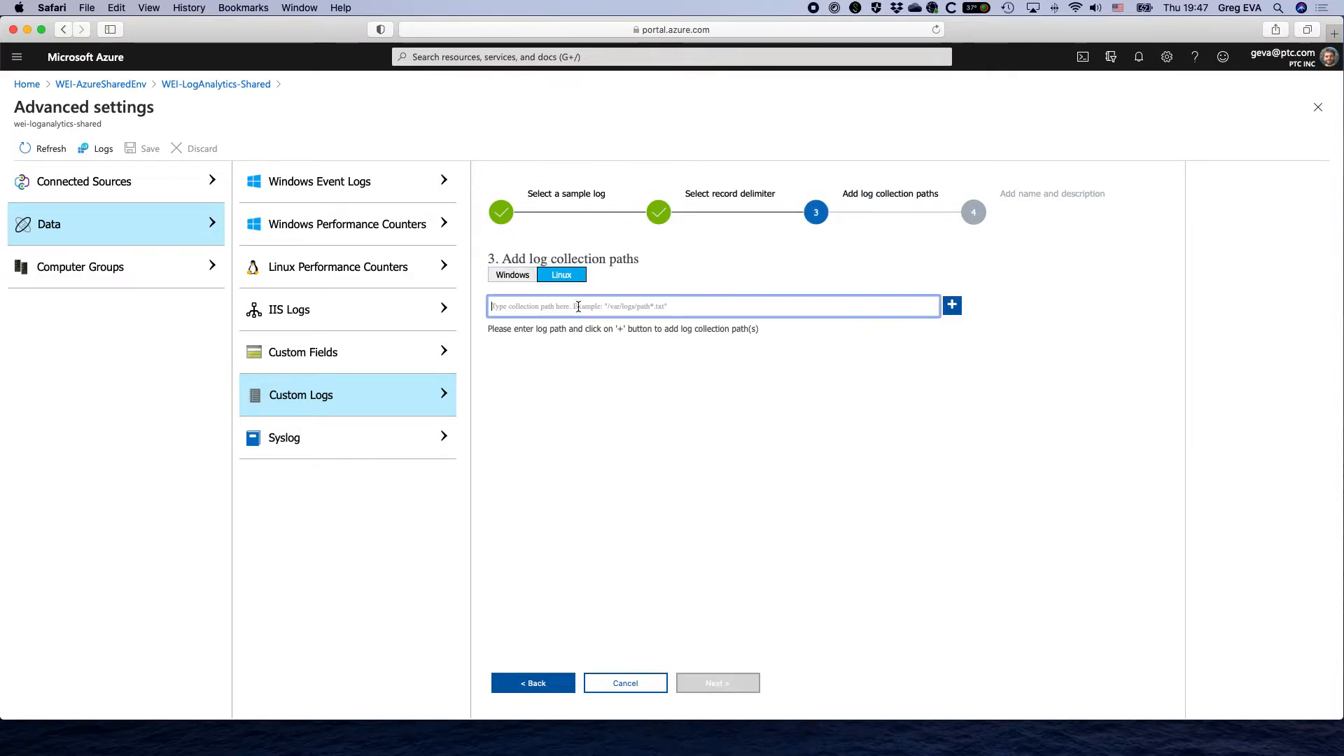
pyautogui.write('/Thingworx')
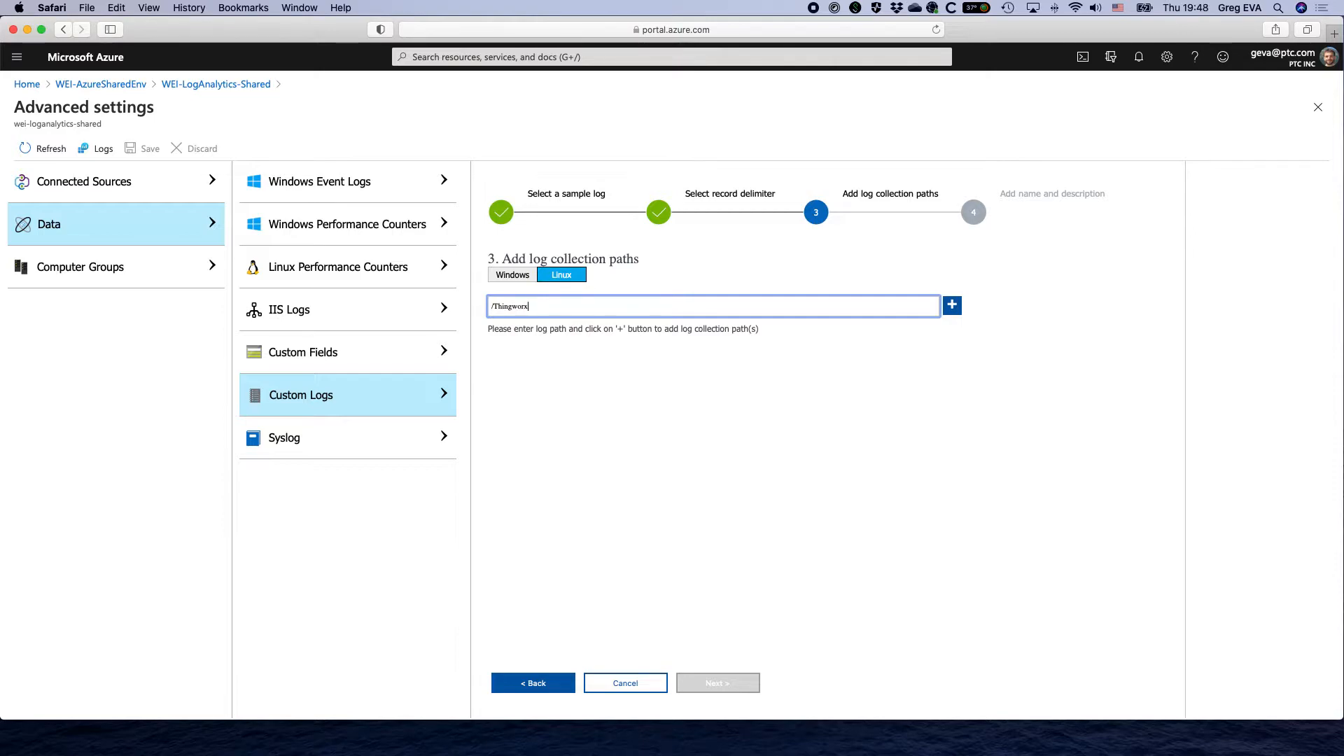
pyautogui.write('Storage/logs/CommunicationLog.log')
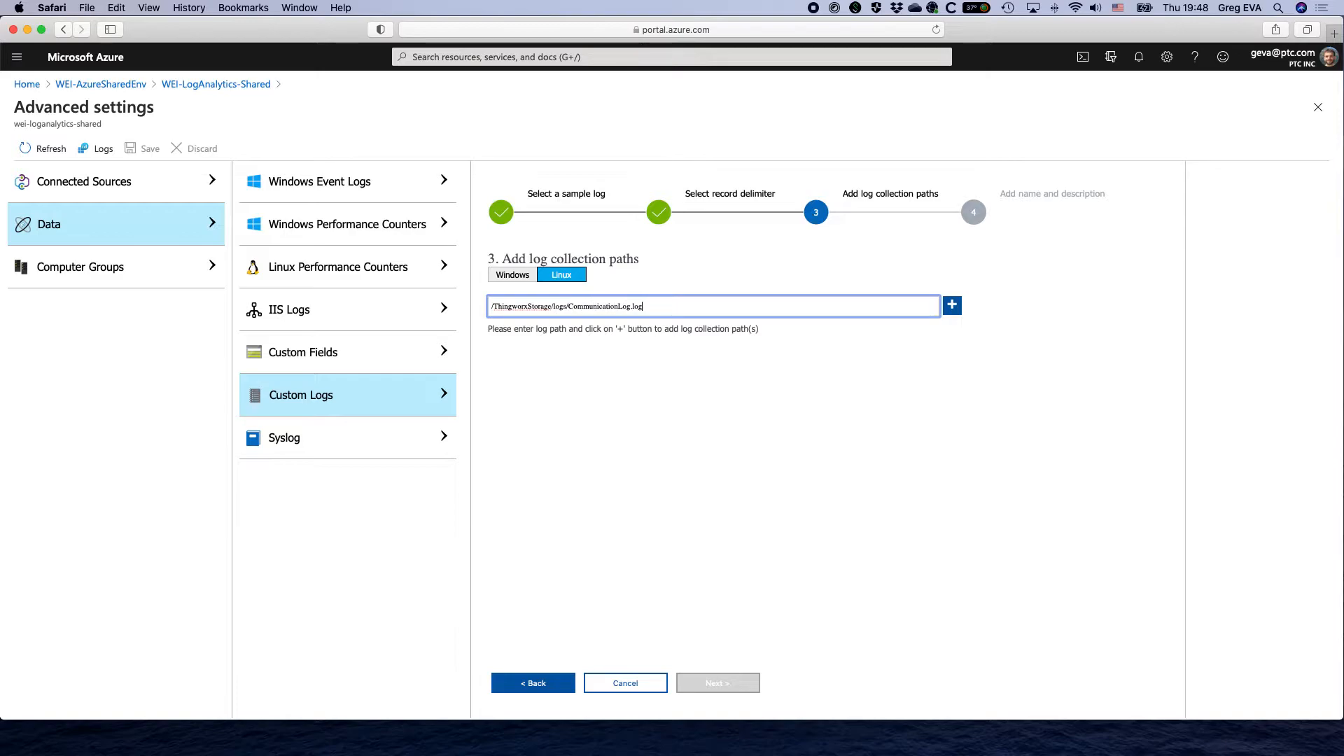
pyautogui.click(952, 305)
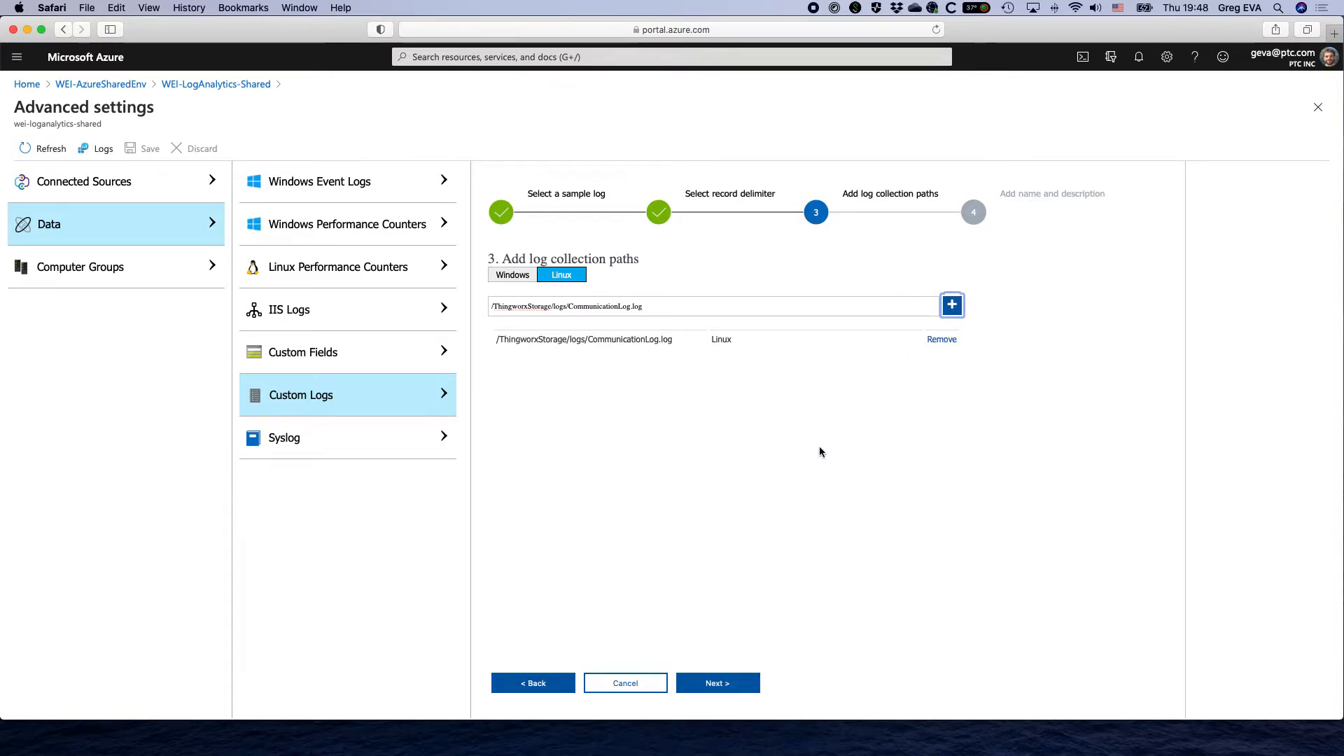
# - Proceed to the name and description, name the custom log ThingworxCommunicationLog and finish creating it
pyautogui.click(710, 685)
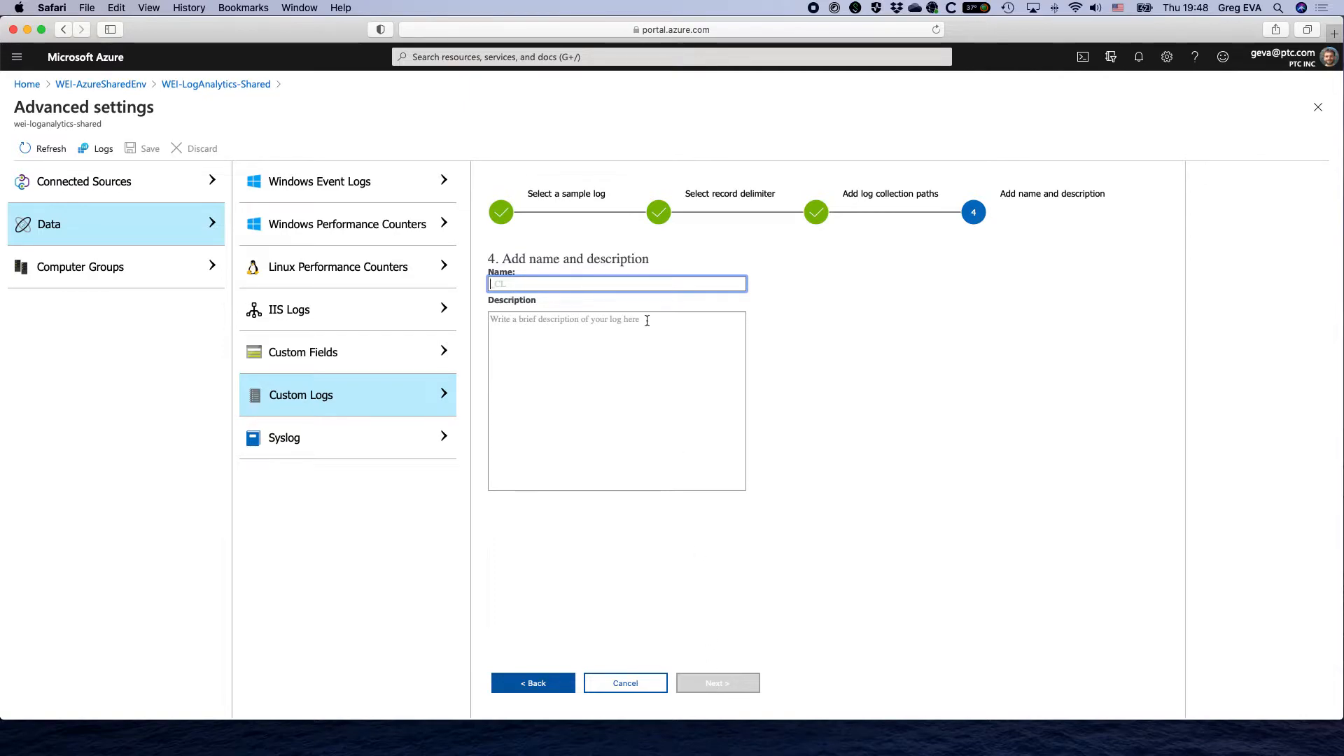
pyautogui.write('ThingworxCommunicationLog')
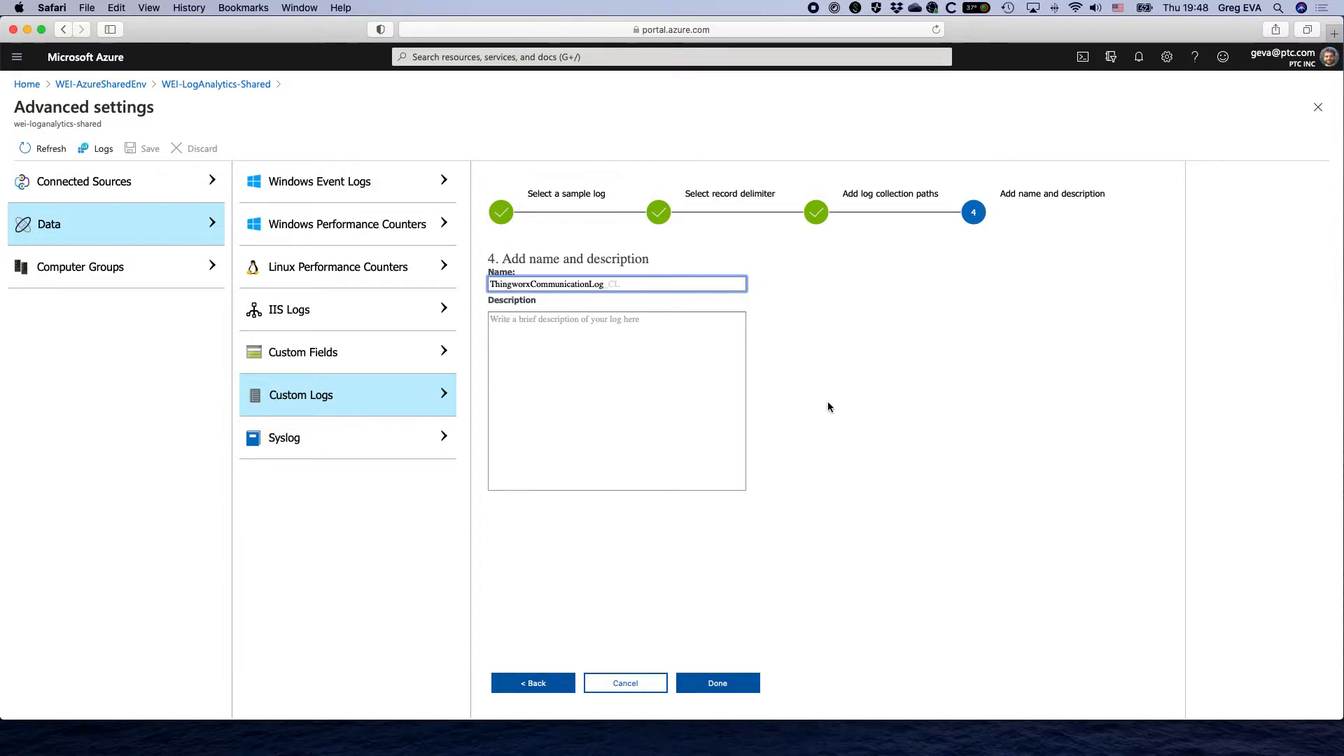
pyautogui.click(719, 684)
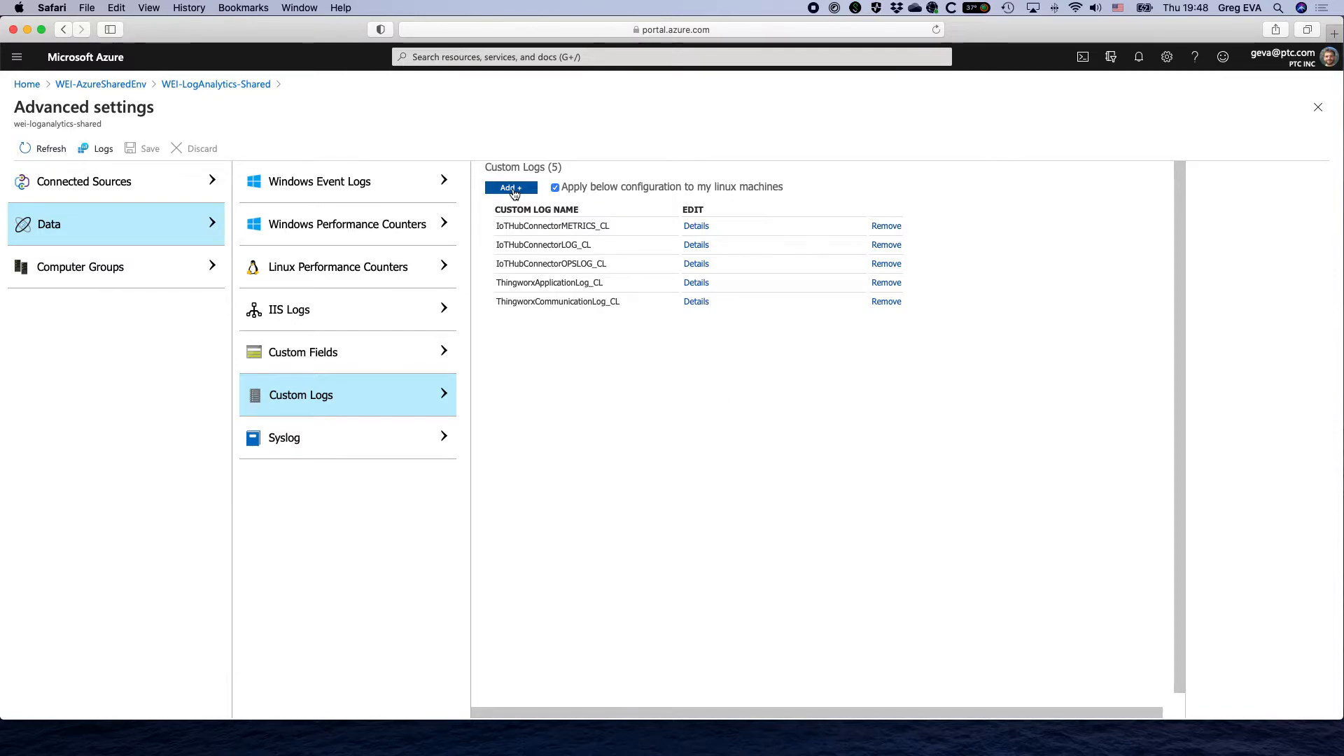
# - Leave the workspace's advanced settings without adding another custom log
pyautogui.click(511, 188)
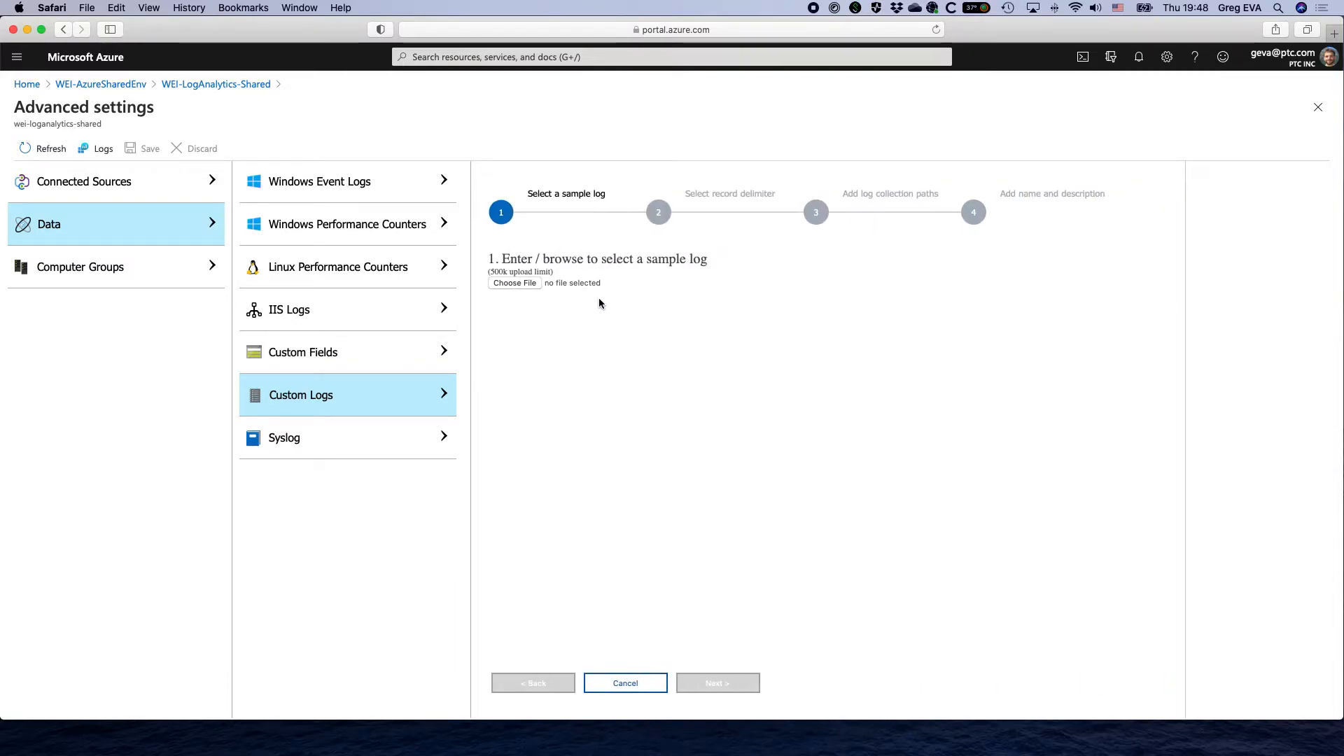
pyautogui.click(644, 684)
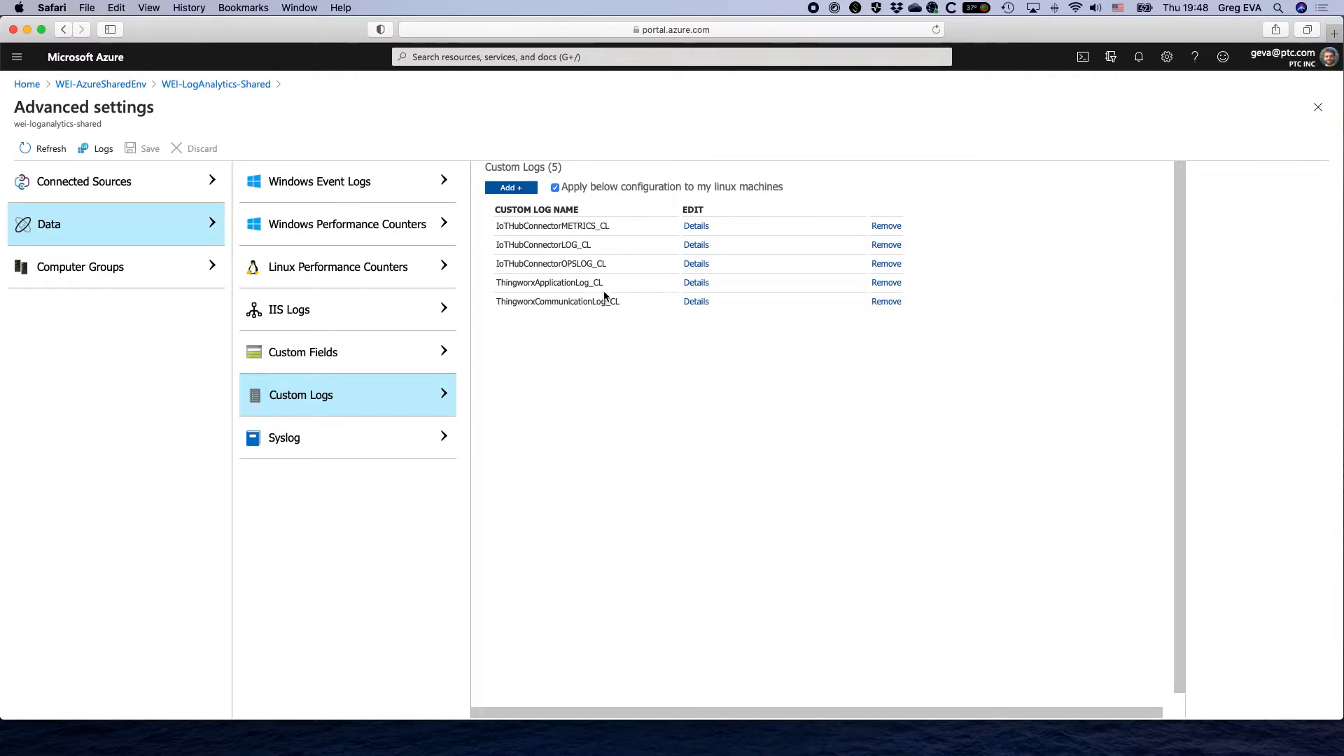
pyautogui.click(1318, 107)
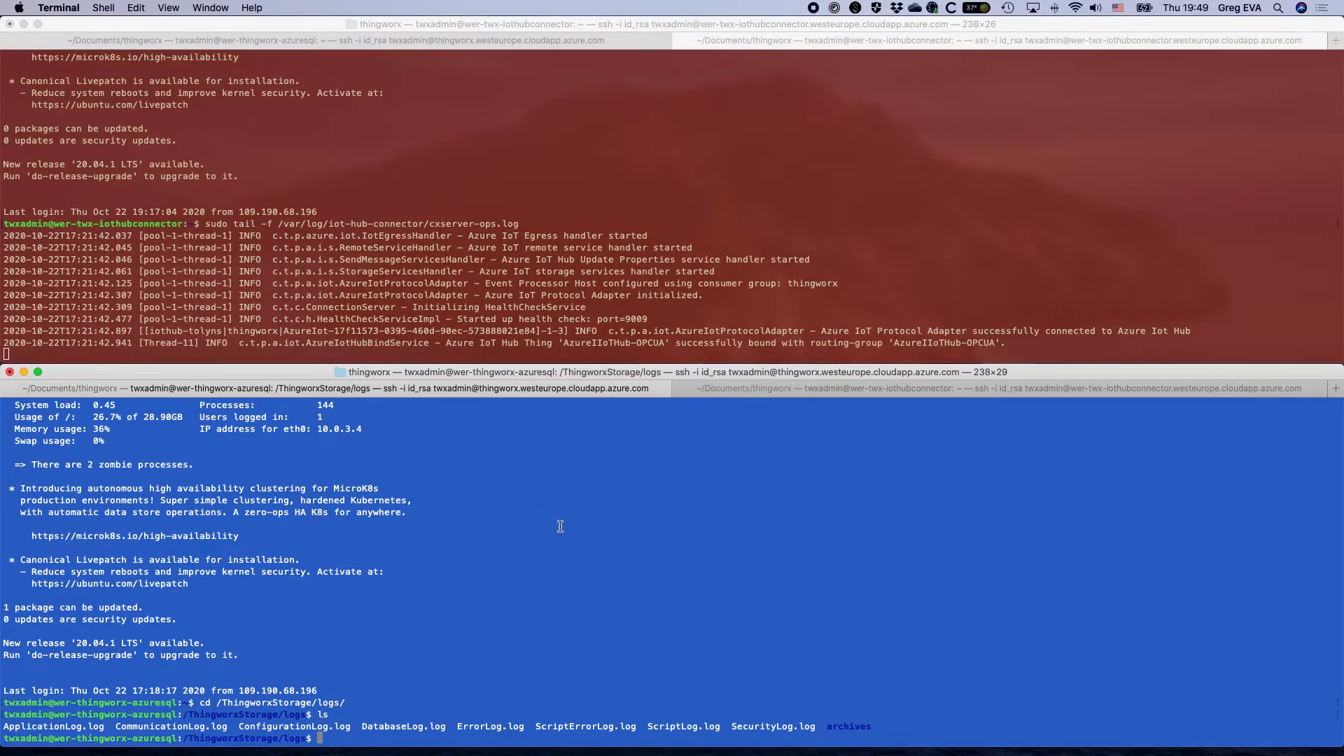
# - In the Terminal session on the IoT Hub connector server, change to /var/log/iot-hub-connector/ and list its files
pyautogui.press('super+grave')
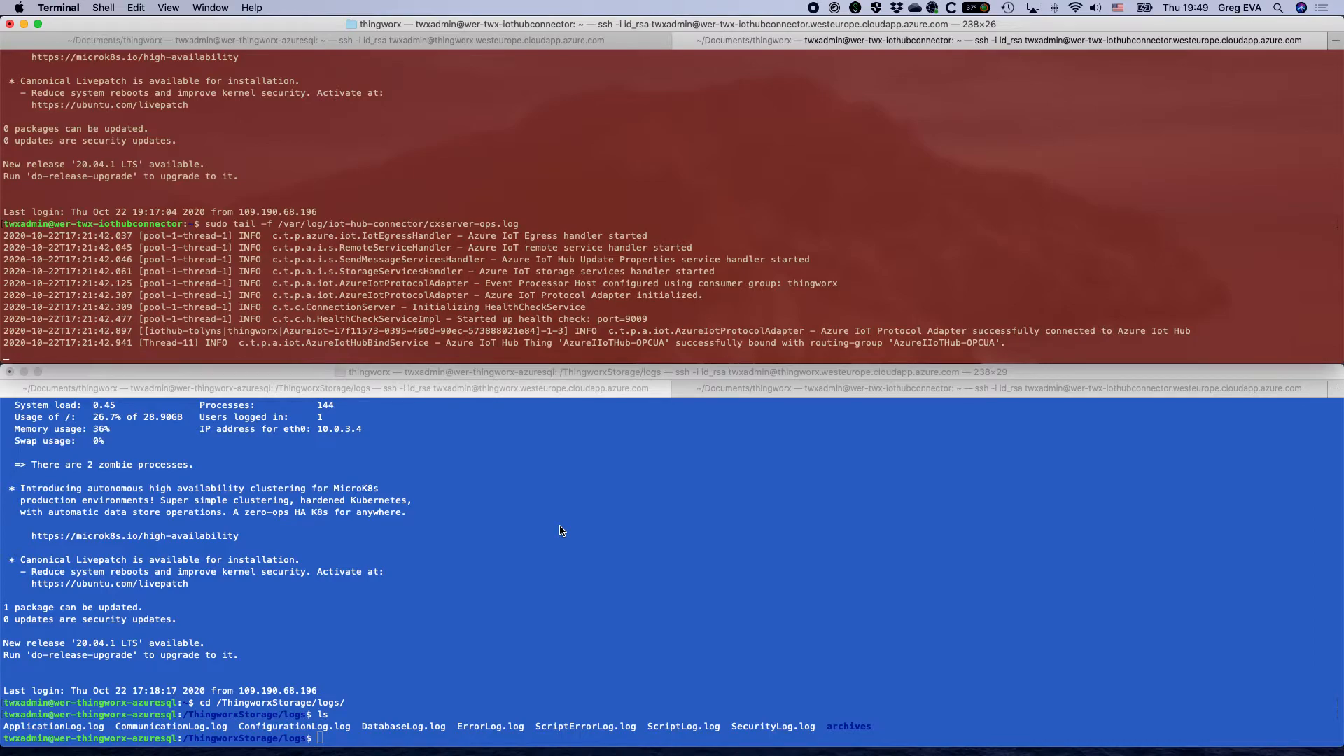
pyautogui.press('super+grave')
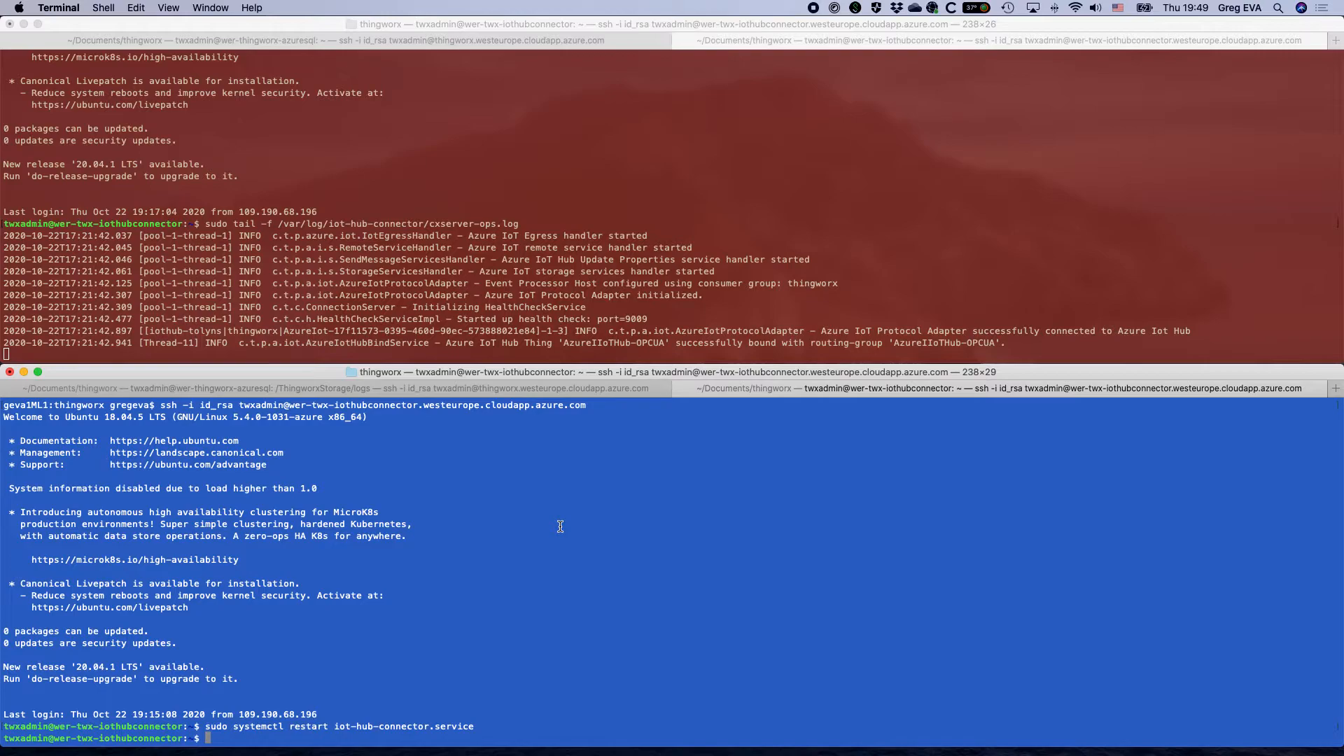
pyautogui.write('cd /var/log/o')
pyautogui.press('BackSpace')
pyautogui.write('io')
pyautogui.press('Tab')
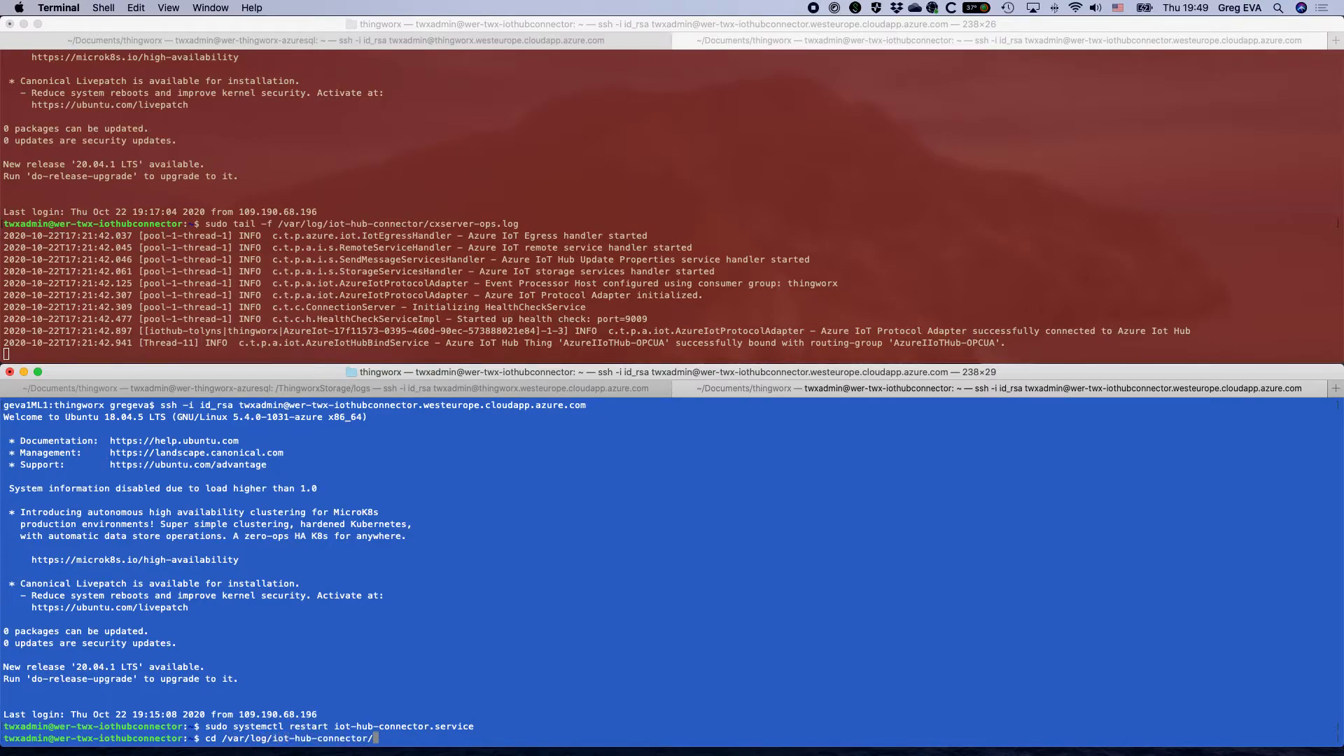
pyautogui.press('Return')
pyautogui.write('ls')
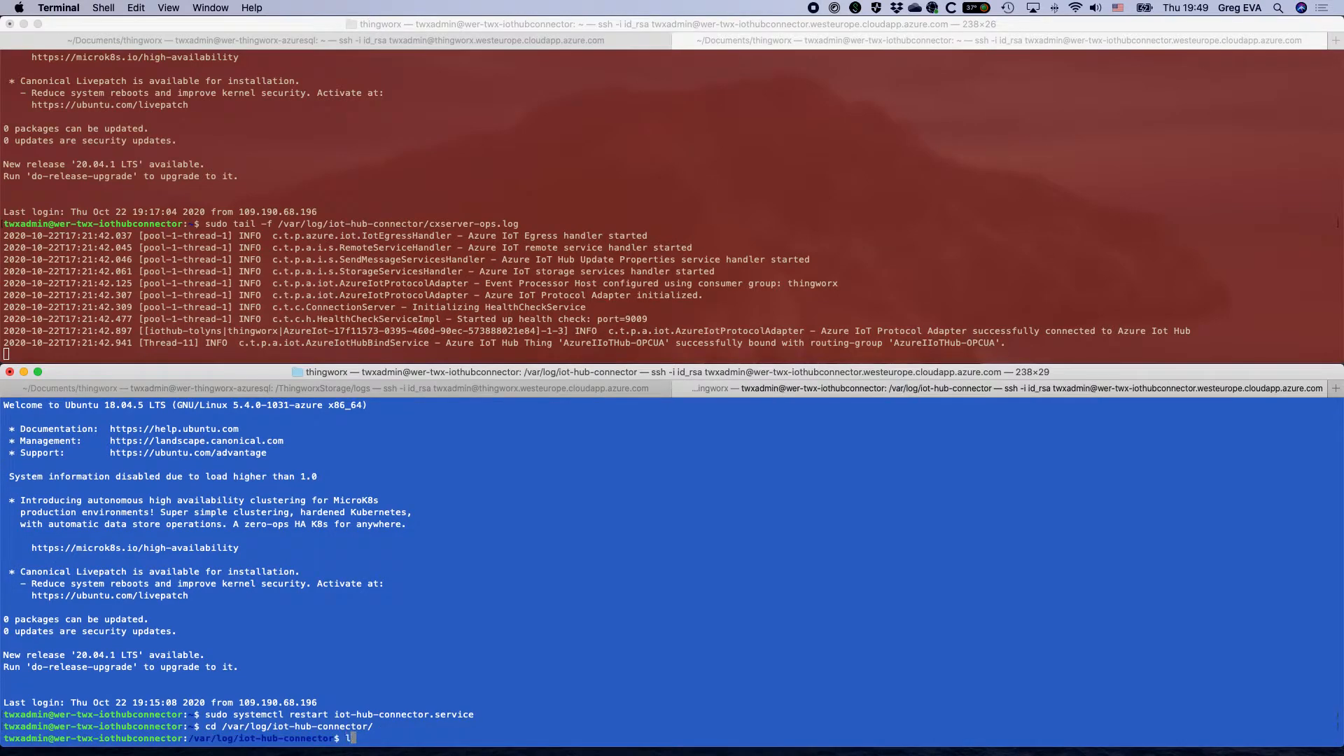
pyautogui.press('Return')
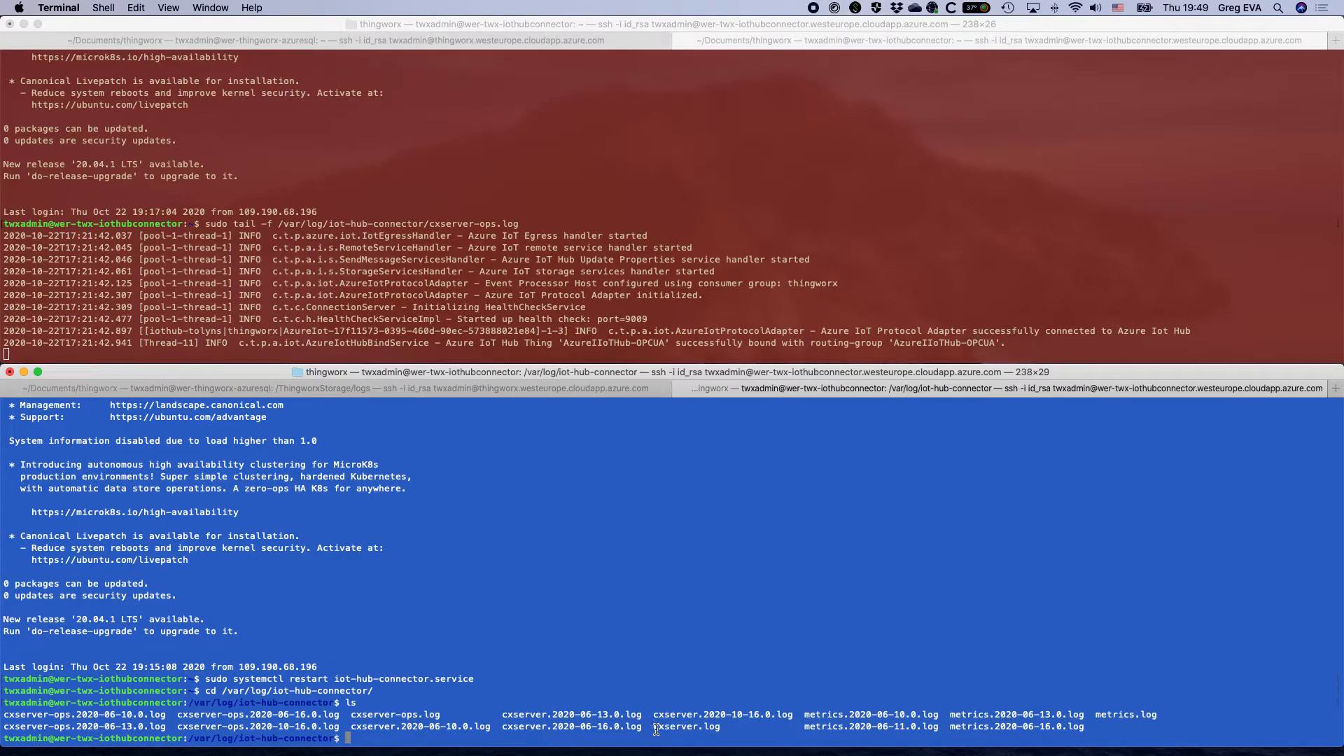
# - Highlight the undated log files cxserver.log, metrics.log and cxserver-ops.log in the directory listing
pyautogui.moveTo(653, 728); pyautogui.dragTo(719, 728)
pyautogui.moveTo(1095, 715); pyautogui.dragTo(1158, 714)
pyautogui.moveTo(351, 715); pyautogui.dragTo(441, 716)
pyautogui.click(424, 737)
# - Stop following cxserver-ops.log in the red terminal window and follow /var/log/iot-hub-connector/cxserver.log with sudo tail -f instead
pyautogui.click(758, 59)
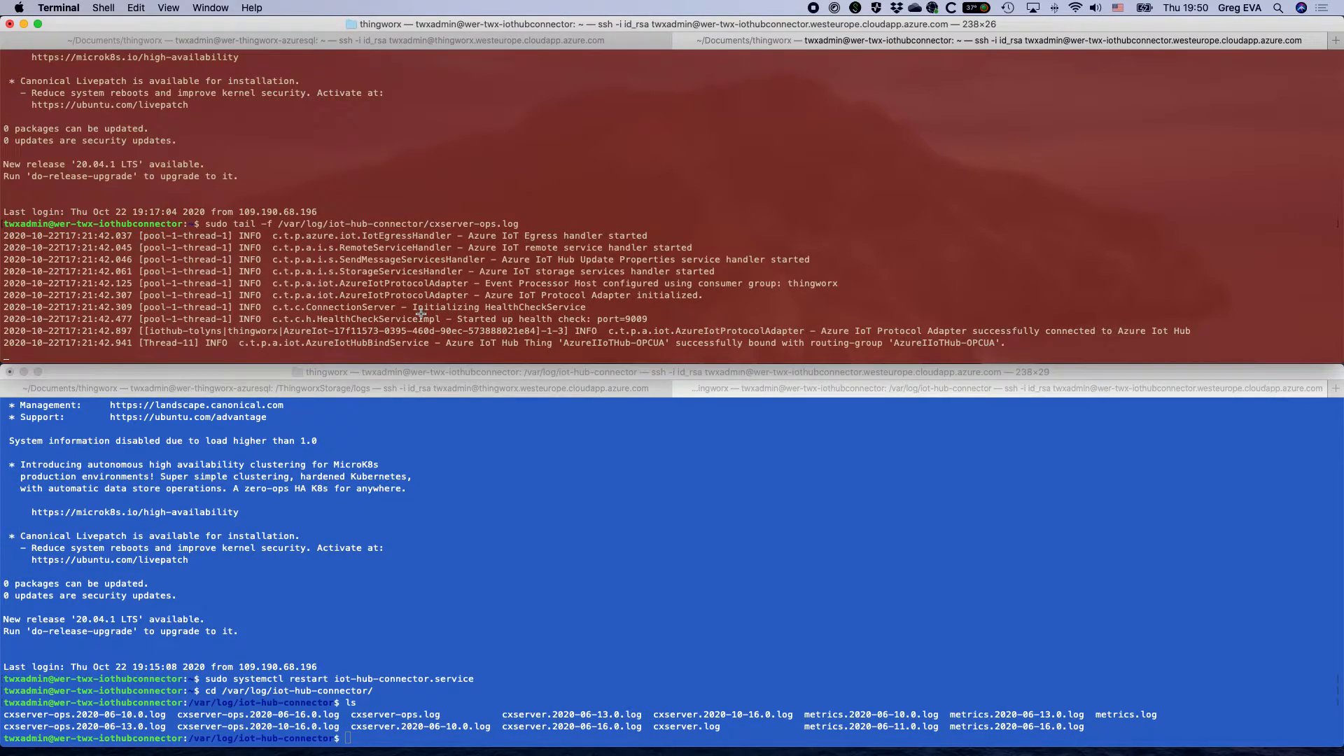
pyautogui.hotkey('ctrl', 'c')
pyautogui.press('Up')
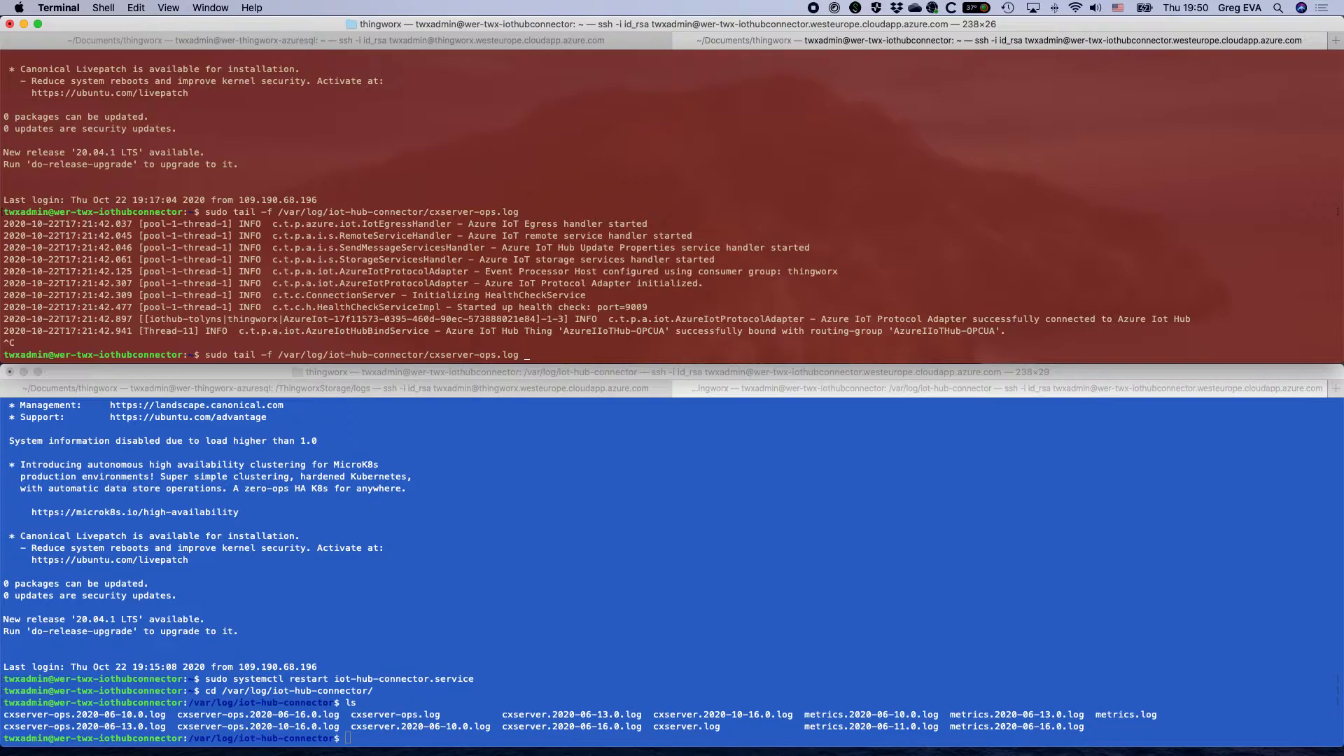
pyautogui.press('BackSpace')
pyautogui.press('BackSpace')
pyautogui.press('BackSpace')
pyautogui.press('BackSpace')
pyautogui.press('Return')
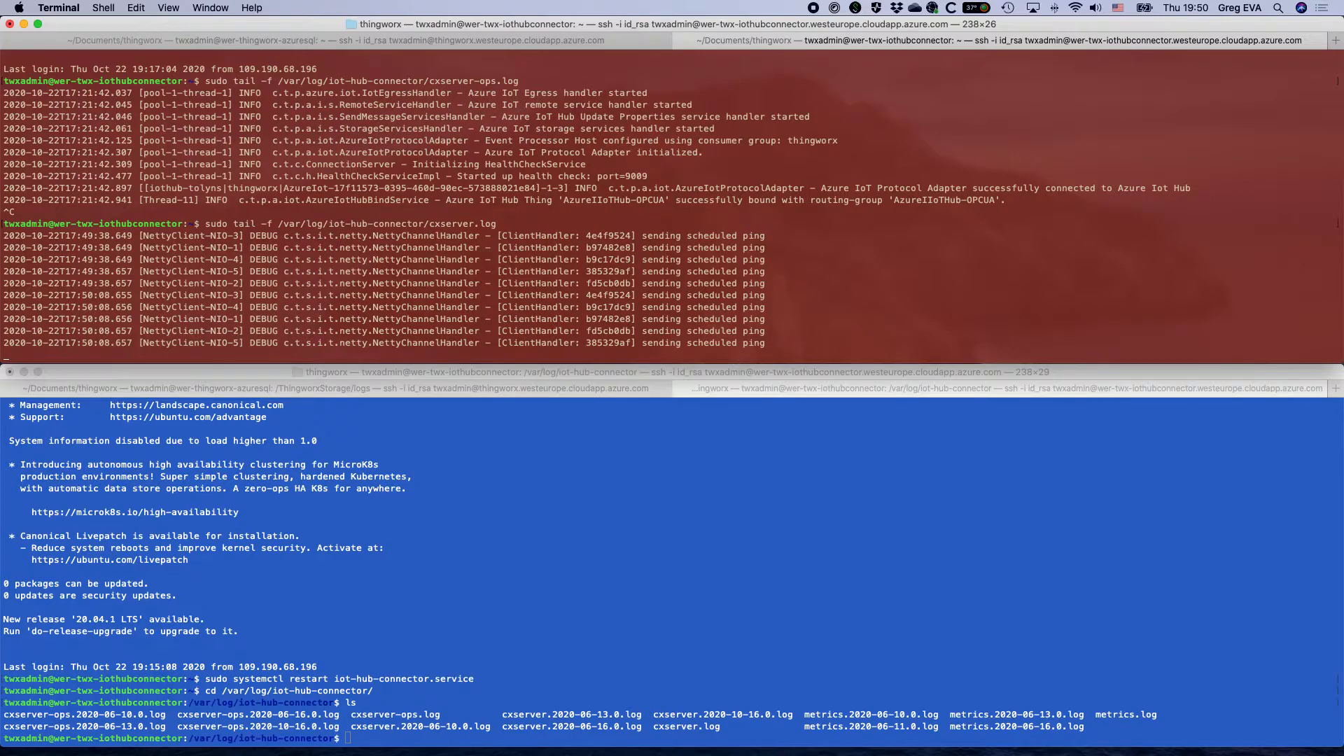
# - Switch to the Azure portal in Safari, view the workspace summary of WEI-LogAnalytics-Shared and return to the workspace overview
pyautogui.hotkey('ctrl', 'Left')
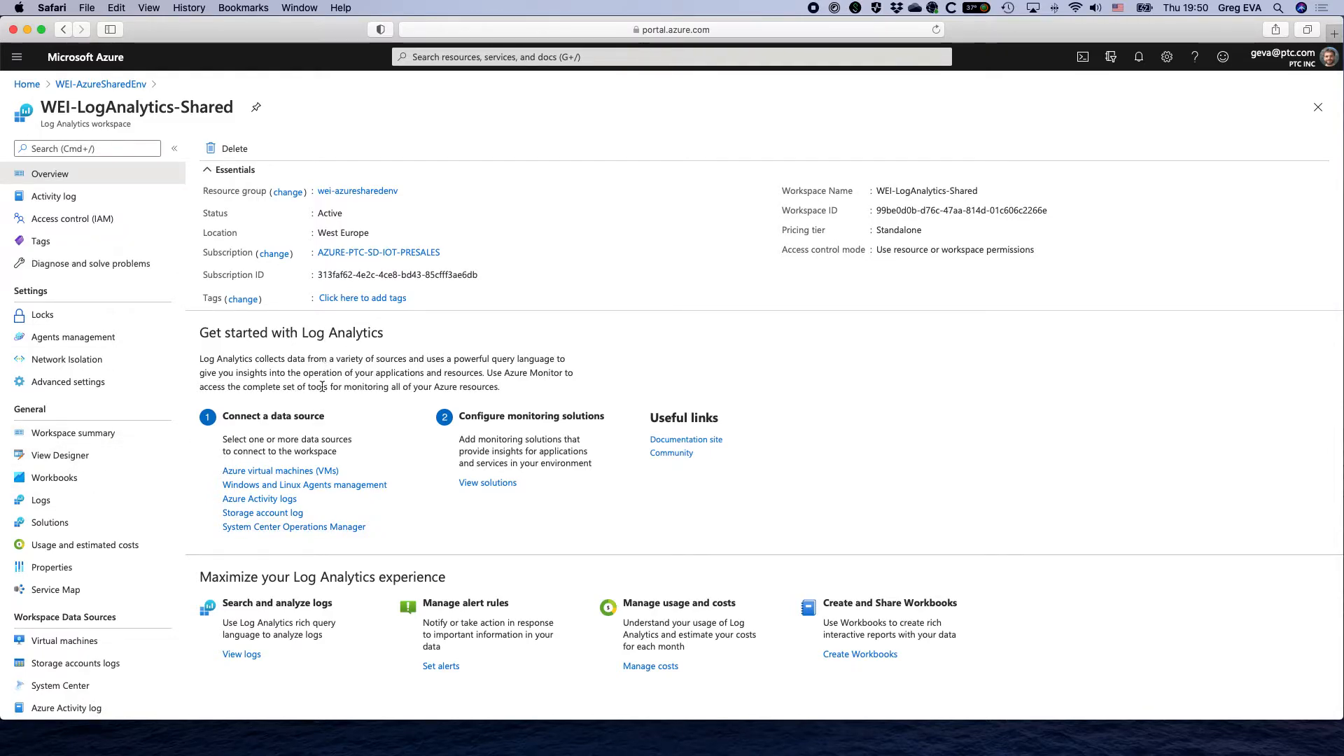
pyautogui.scroll(-1, 72, 336)
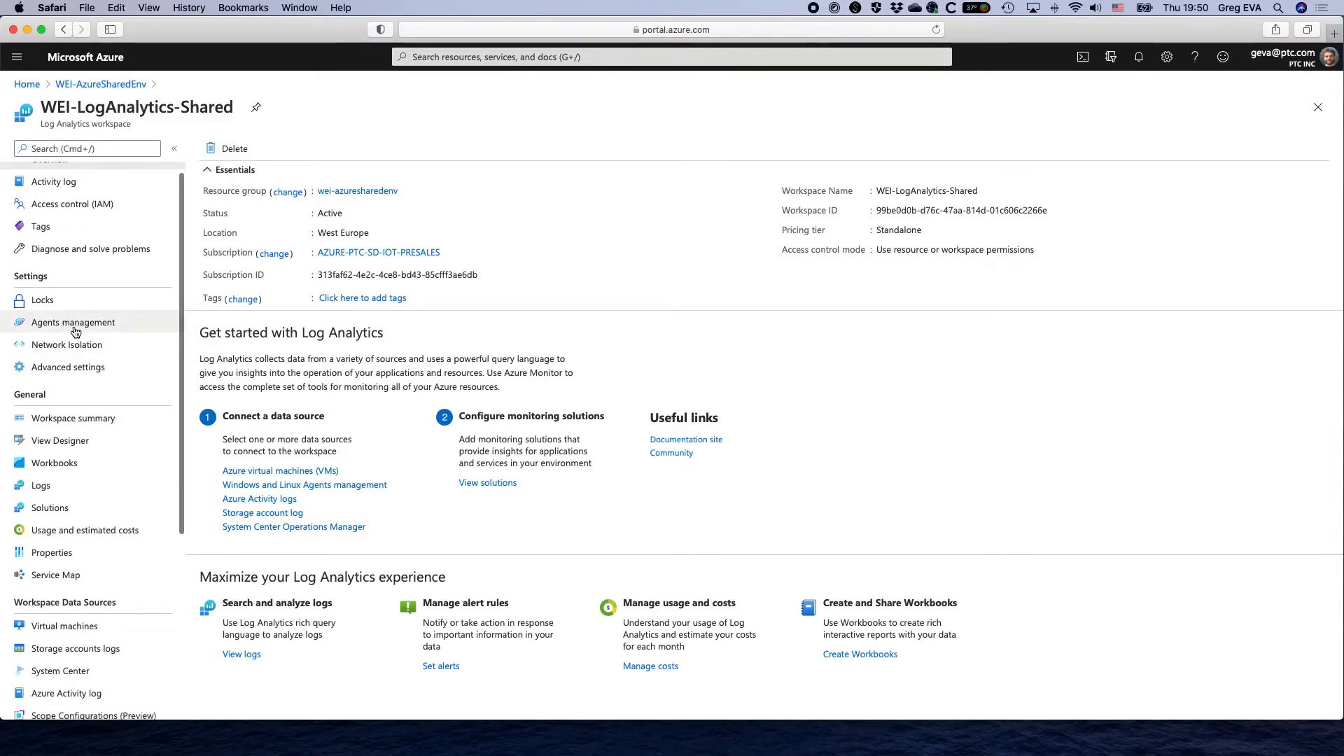
pyautogui.scroll(1, 73, 320)
pyautogui.click(84, 433)
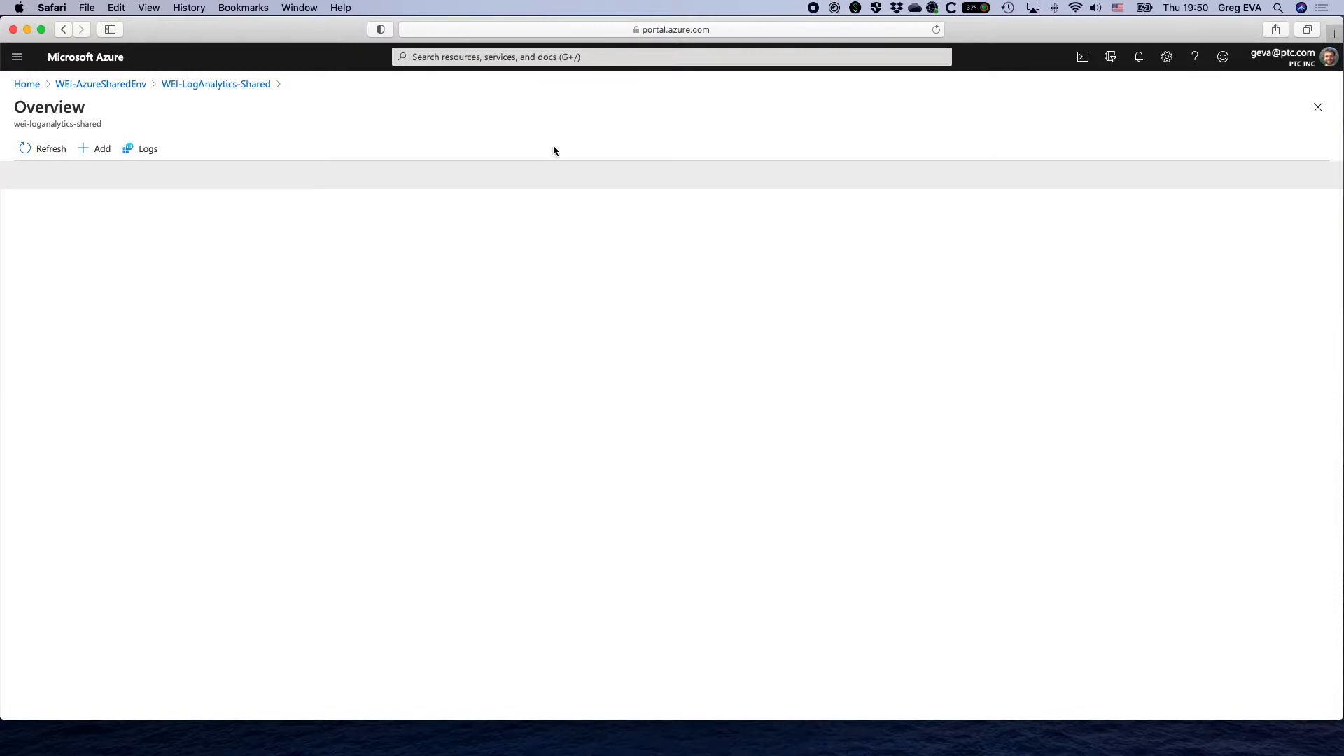
pyautogui.click(94, 148)
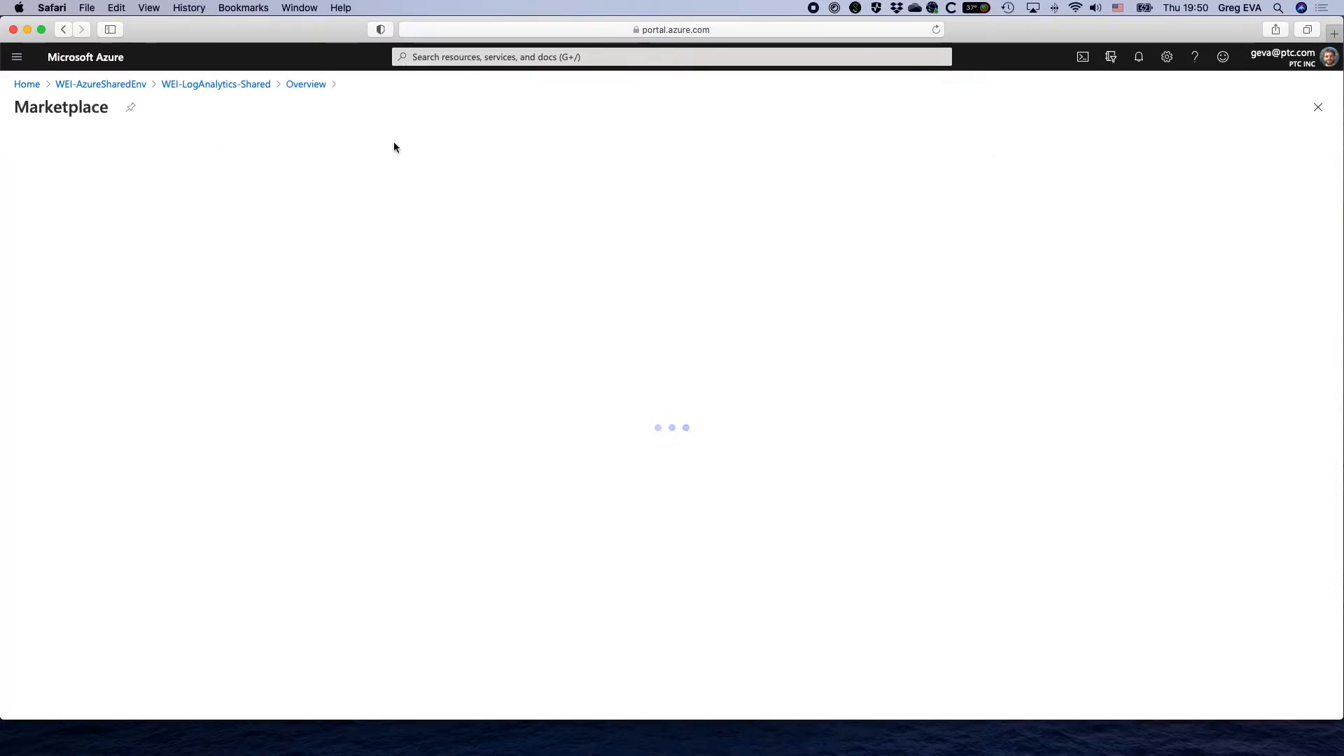
pyautogui.click(1318, 107)
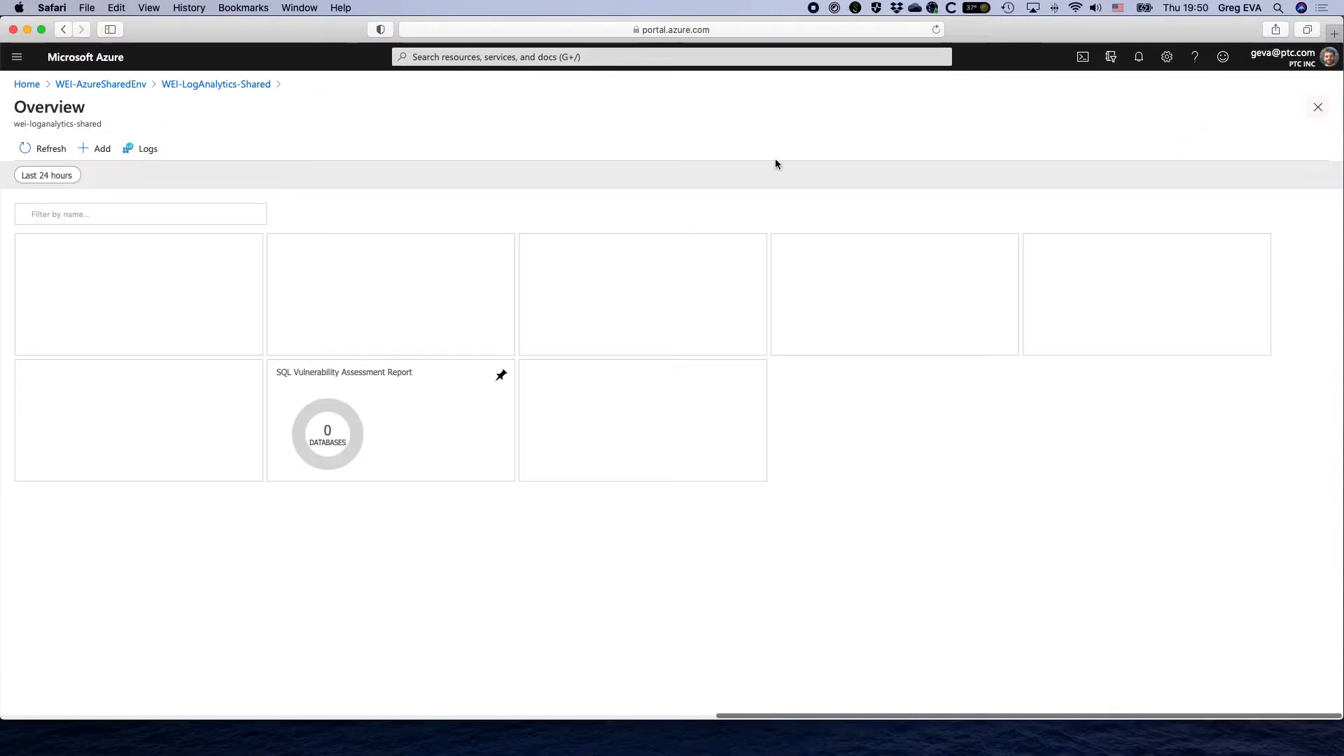
pyautogui.click(221, 84)
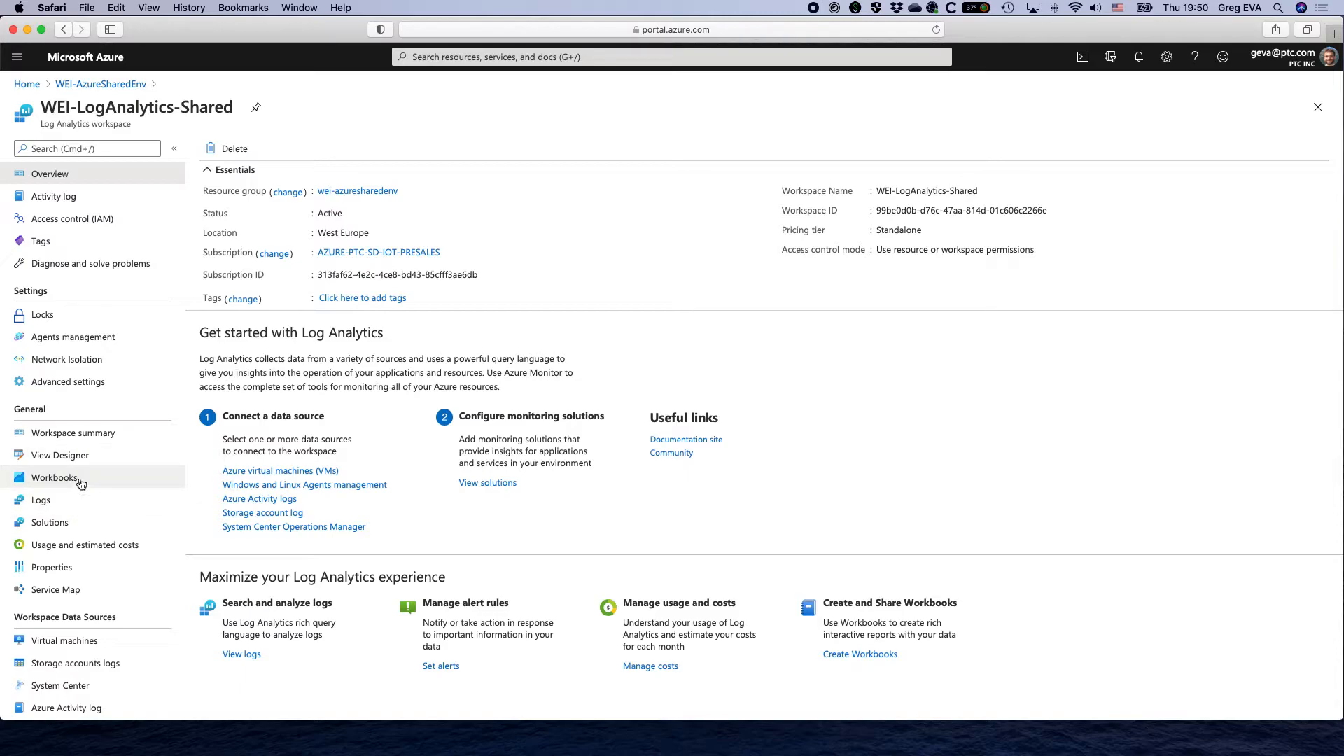
# - Open the workspace's log query page and look at the IoTHubConnector custom log tables among the favorites
pyautogui.click(82, 505)
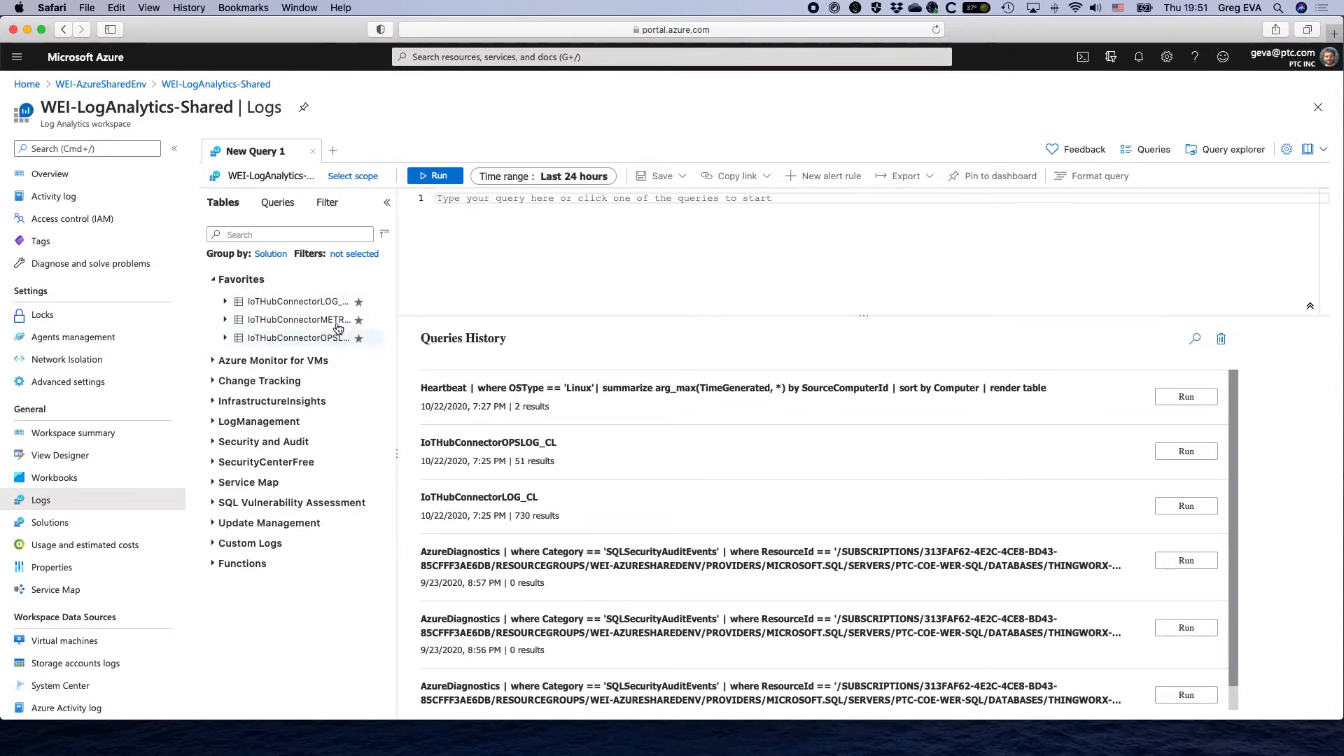
pyautogui.moveTo(265, 304)
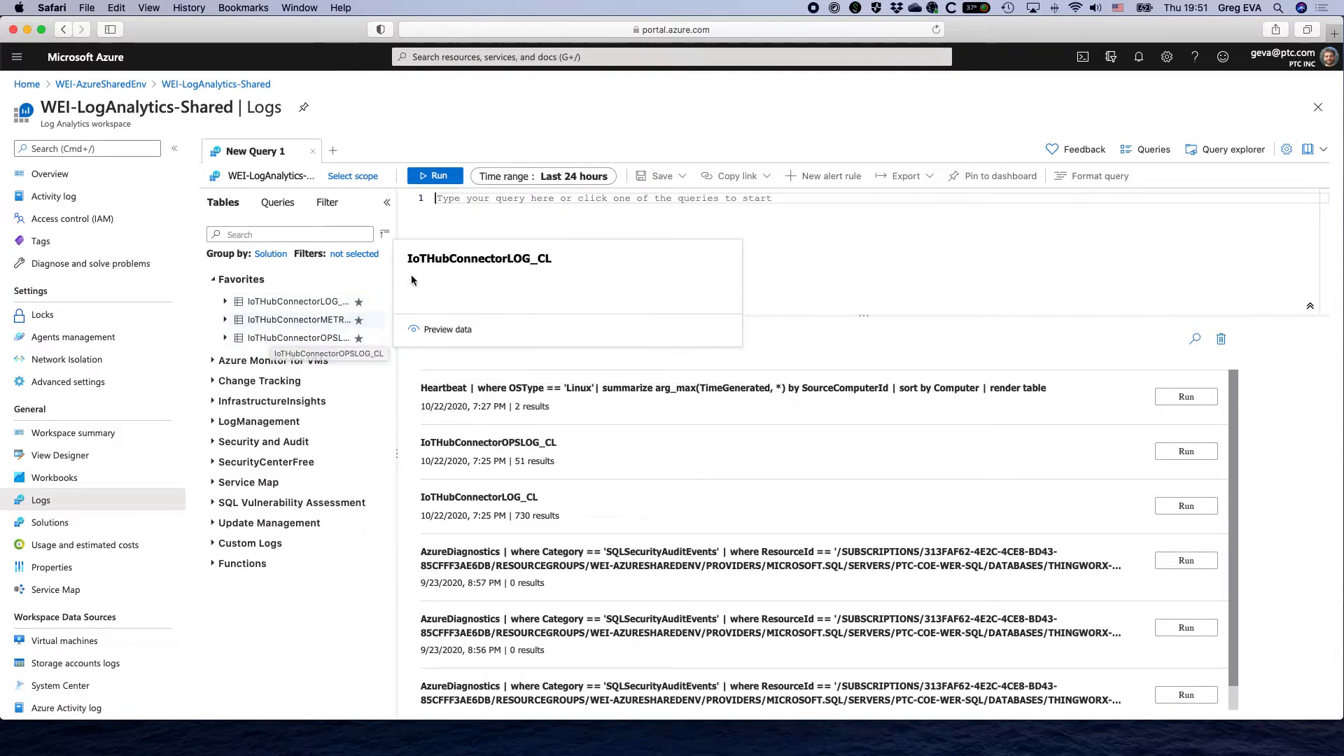
pyautogui.click(469, 226)
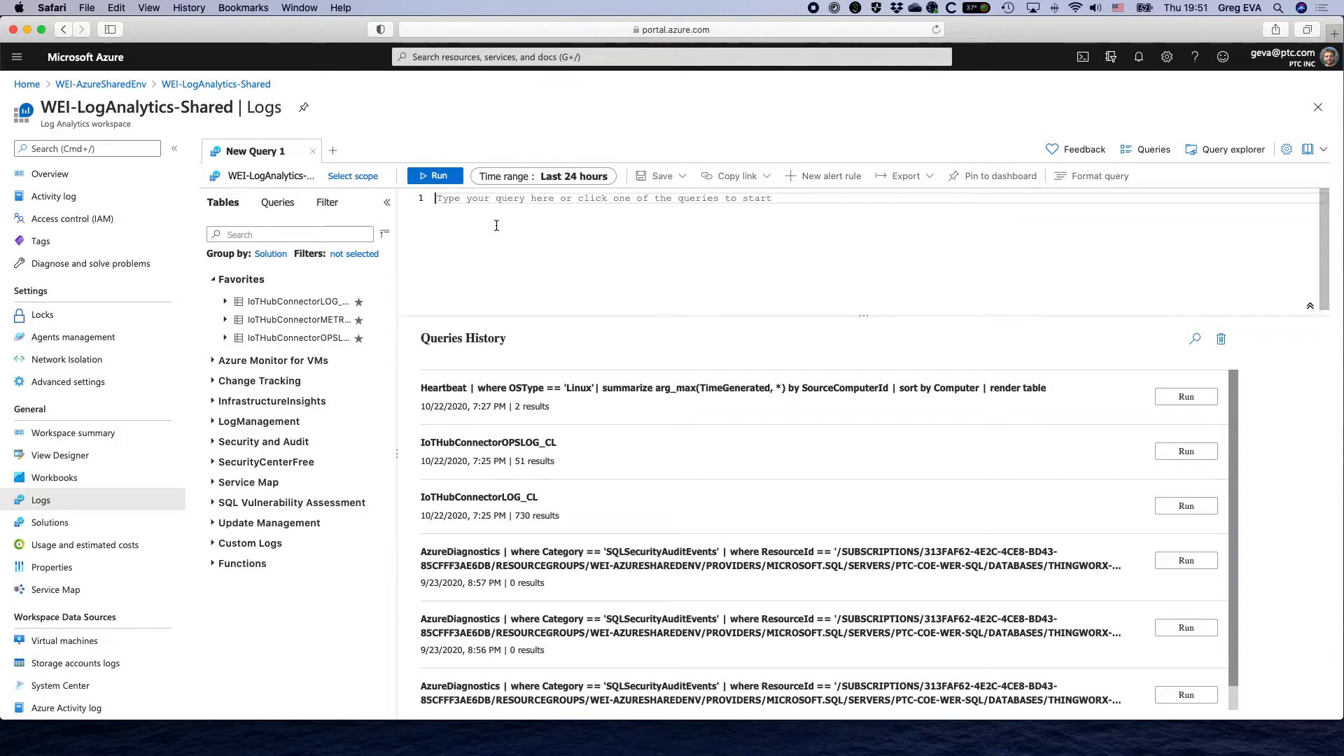
pyautogui.click(1310, 306)
pyautogui.click(1305, 205)
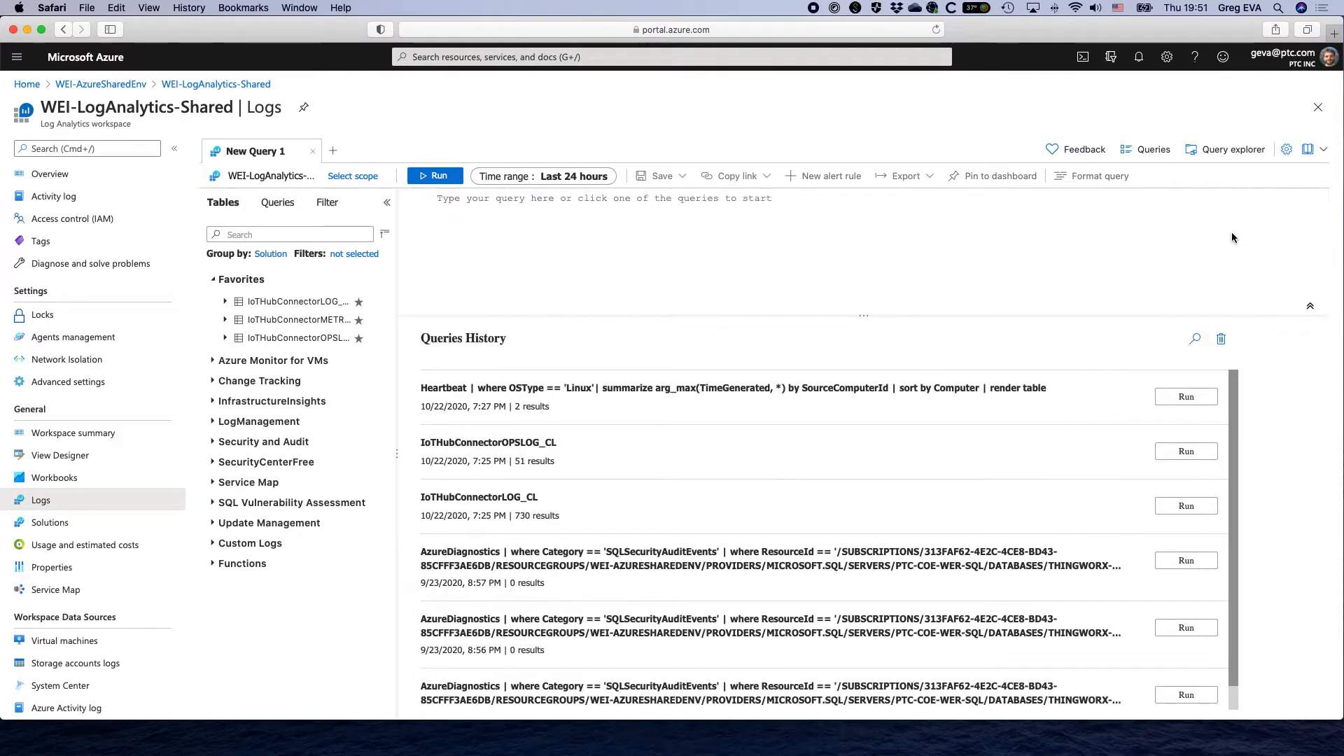
# - Enter the table IoTHubConnectorOPSLOG_CL as a new query and try to run it over the last 24 hours
pyautogui.click(436, 198)
pyautogui.write('IoT')
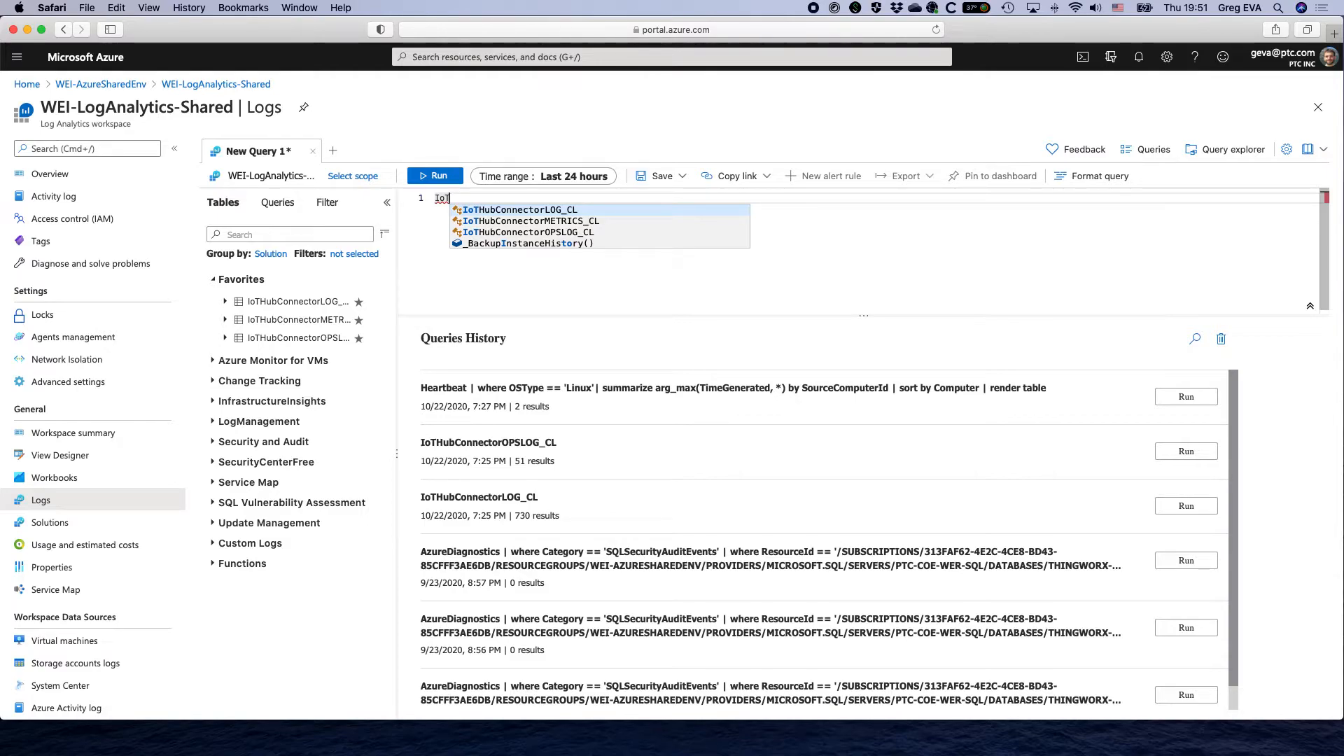
pyautogui.write('HubC')
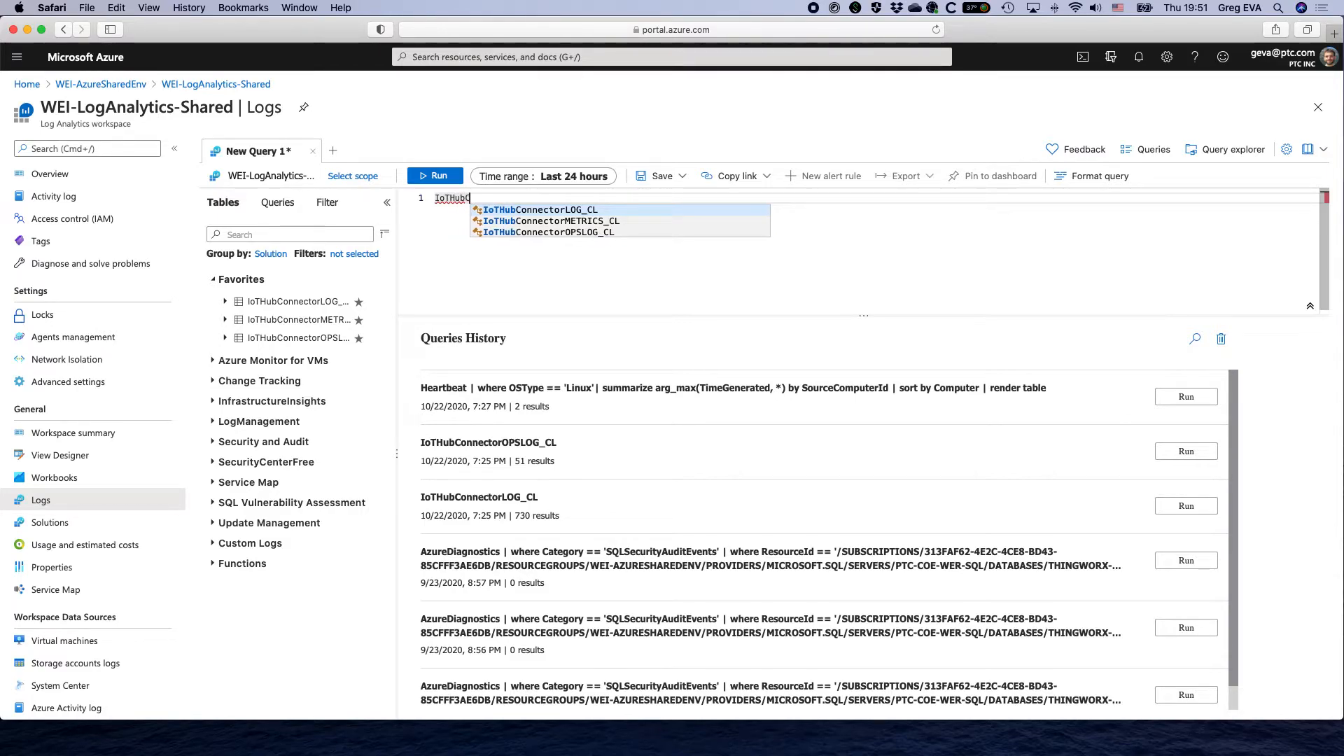
pyautogui.write('onnector')
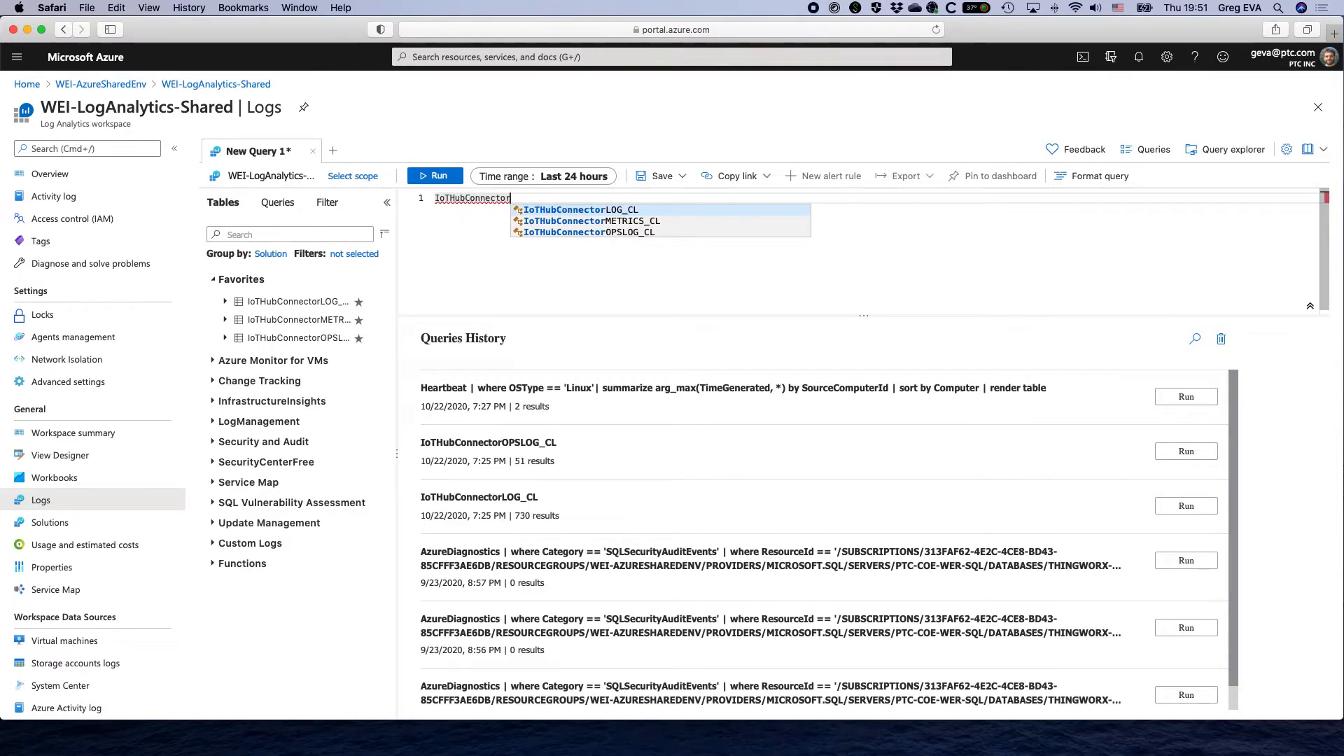
pyautogui.write('OPC')
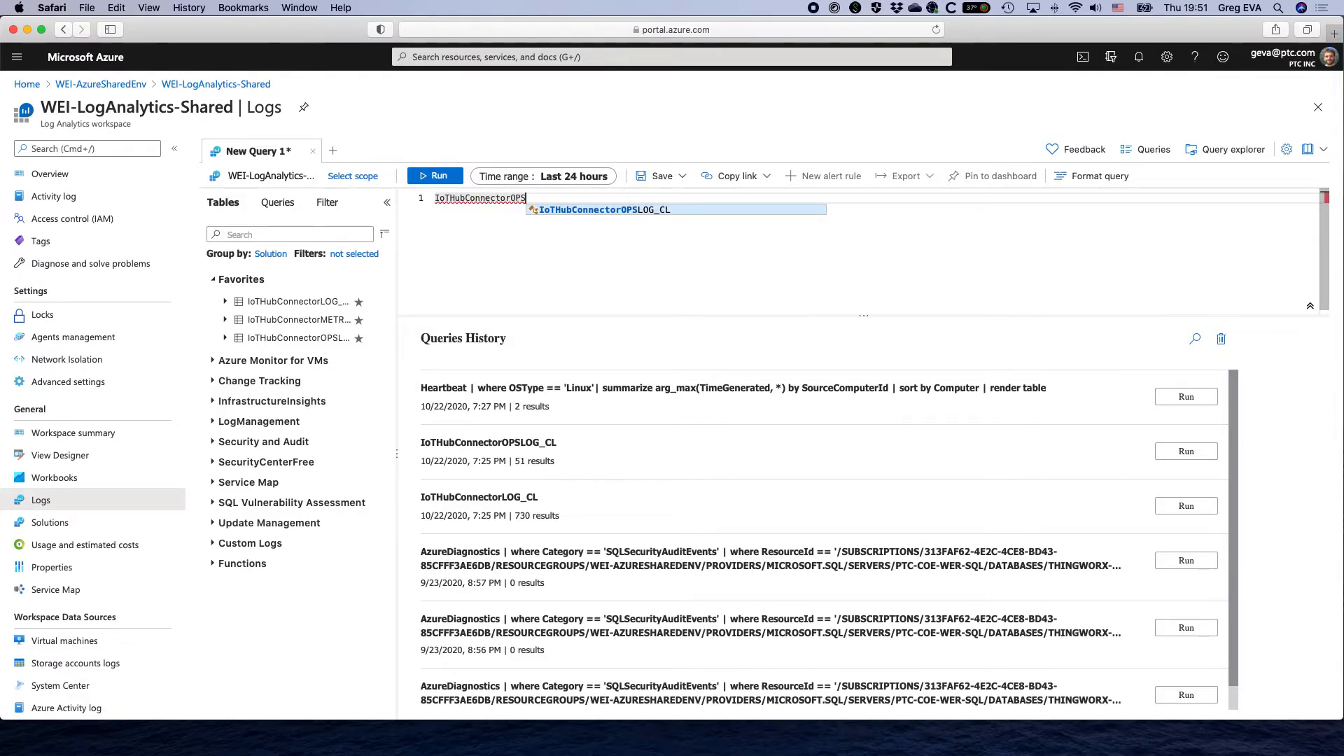
pyautogui.click(622, 210)
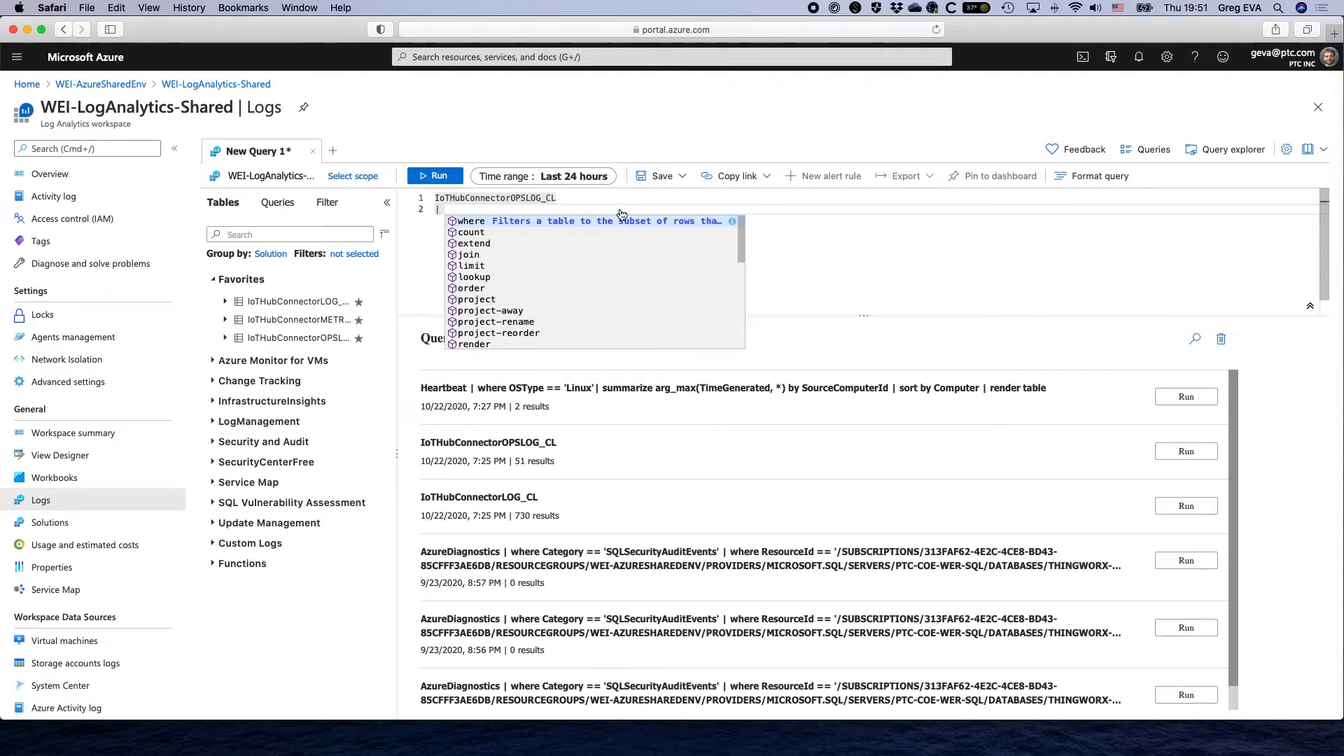
pyautogui.hotkey('shift', 'Return')
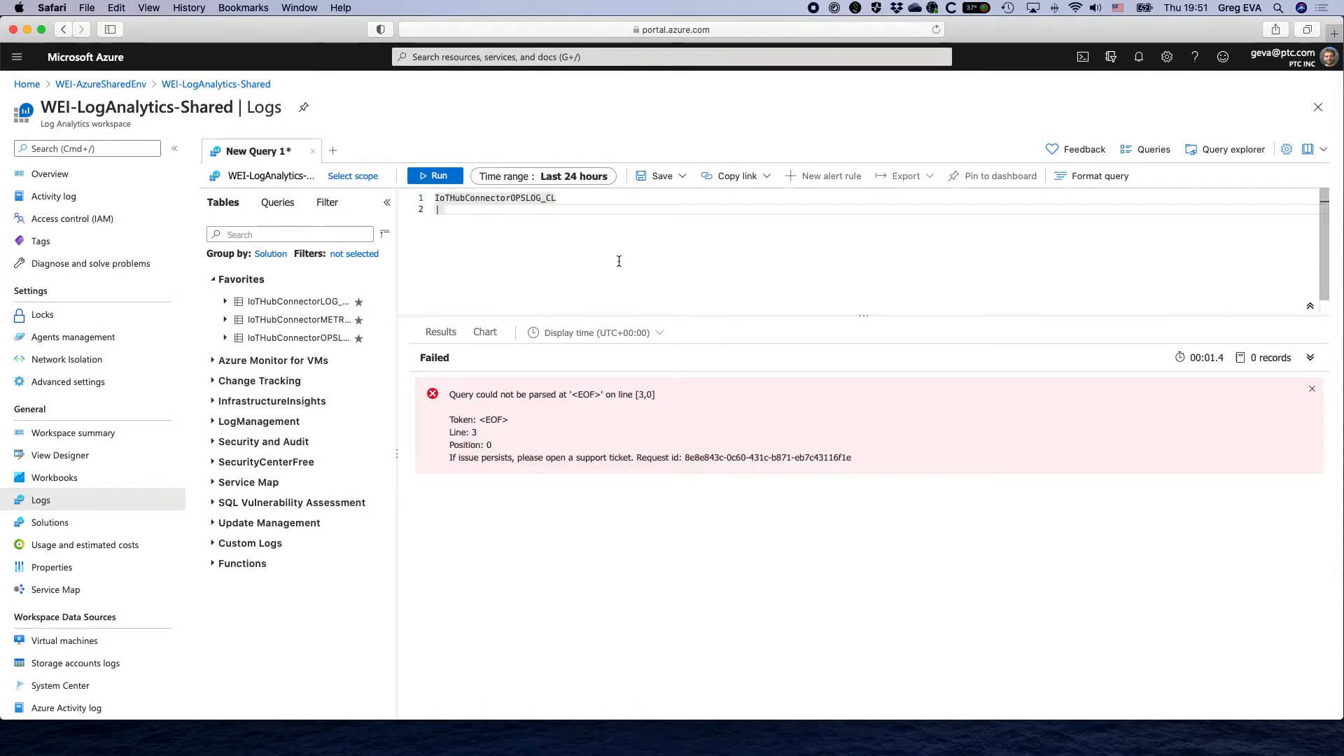
# - Remove the trailing pipe line from the query, leaving only IoTHubConnectorOPSLOG_CL
pyautogui.write('|')
pyautogui.press('BackSpace')
pyautogui.press('BackSpace')
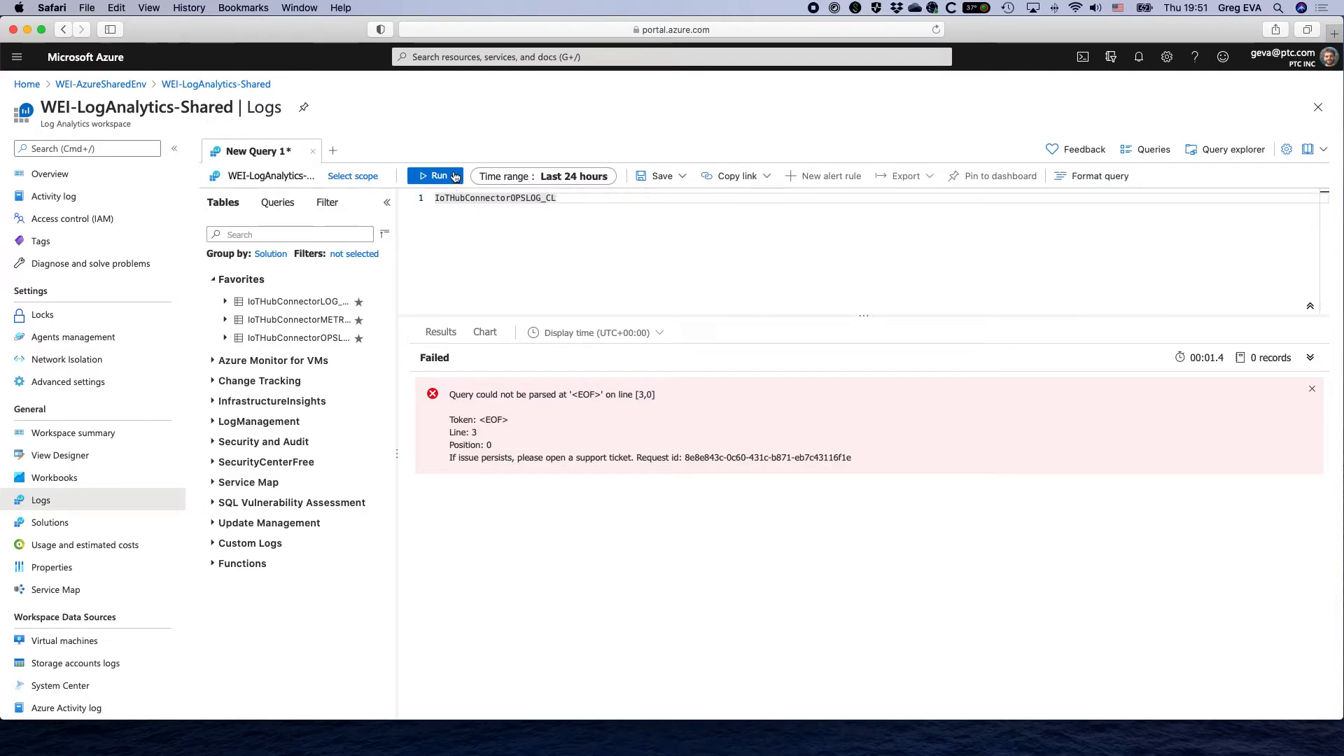
# - Run the IoTHubConnectorOPSLOG_CL query over the last 24 hours and widen the RawData column to read the full log messages
pyautogui.hotkey('shift', 'Return')
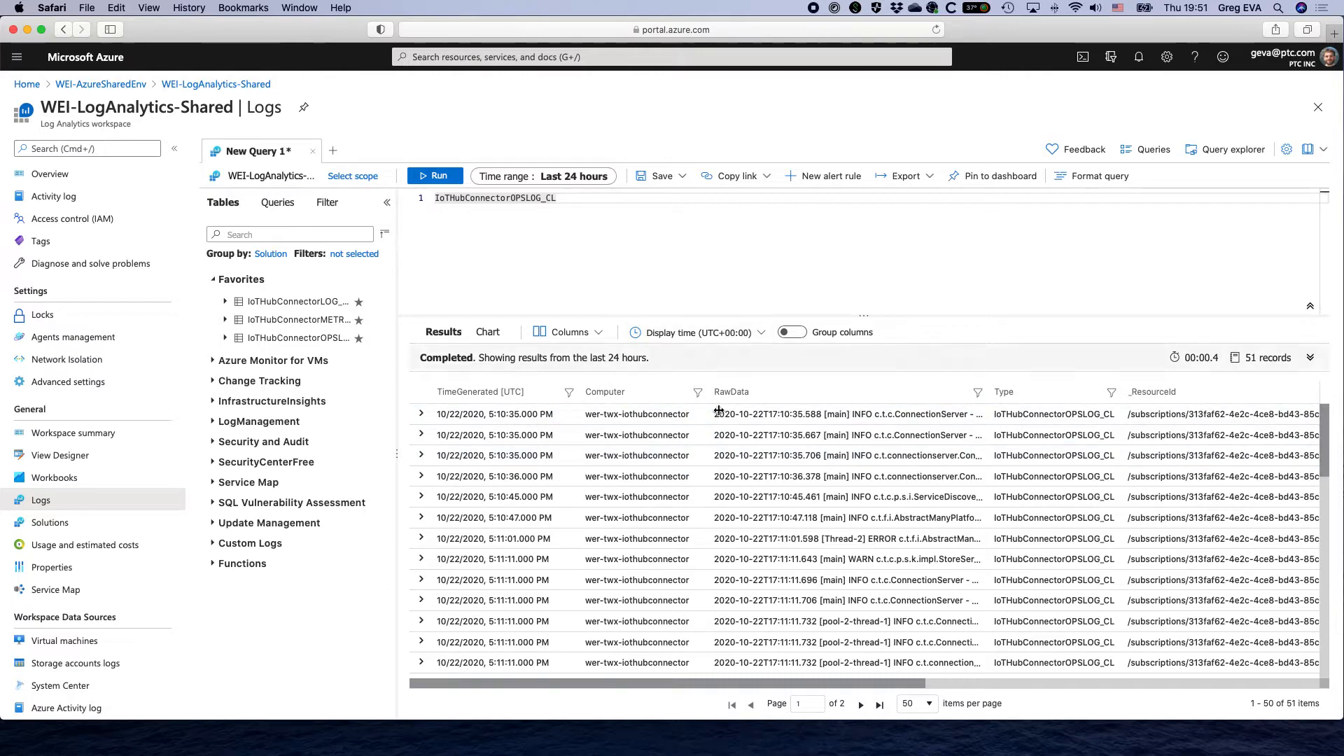
pyautogui.moveTo(989, 388); pyautogui.dragTo(1114, 390)
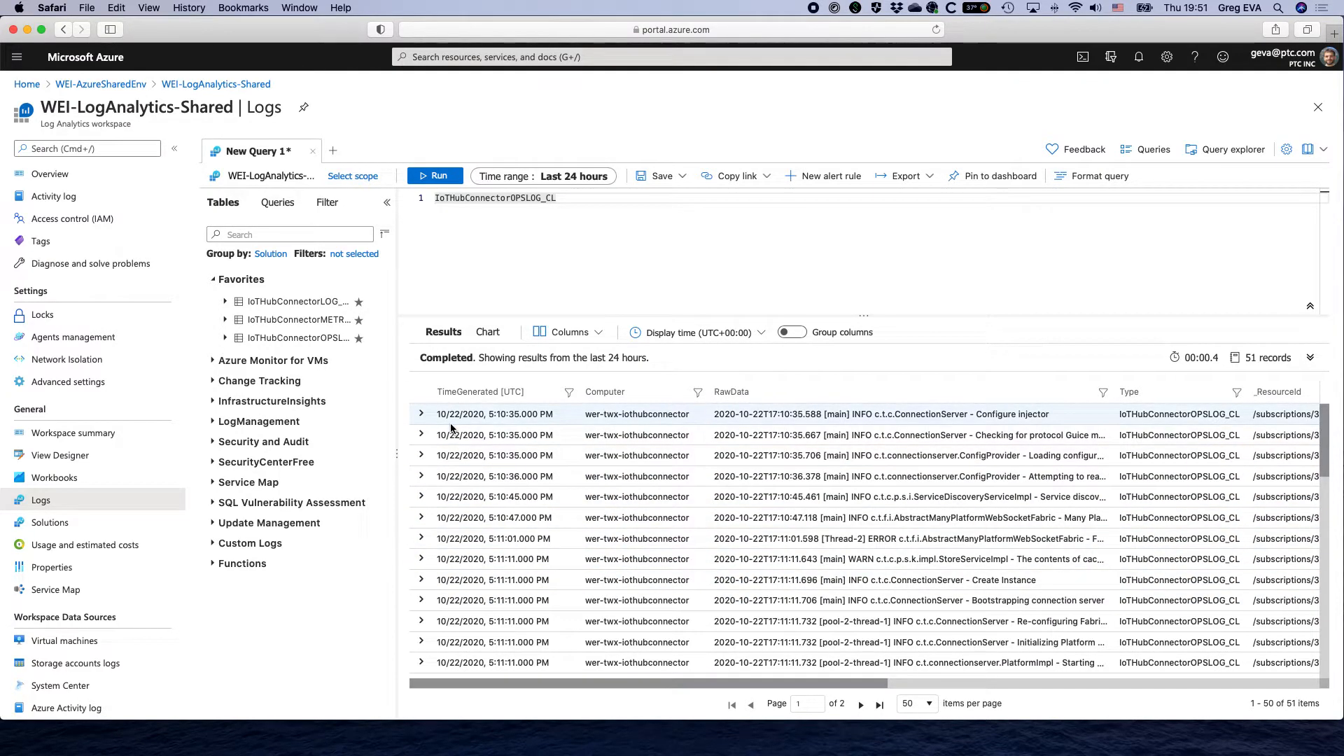
pyautogui.click(1182, 5)
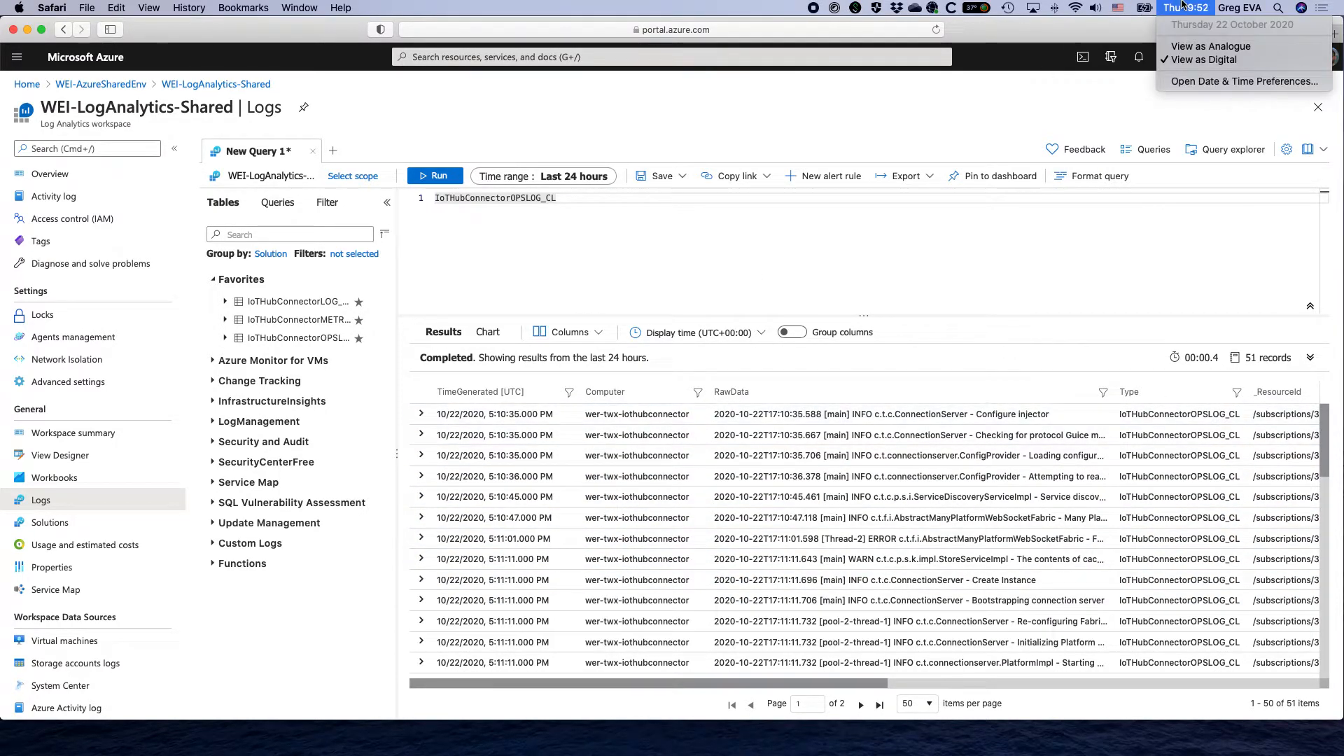
pyautogui.click(564, 565)
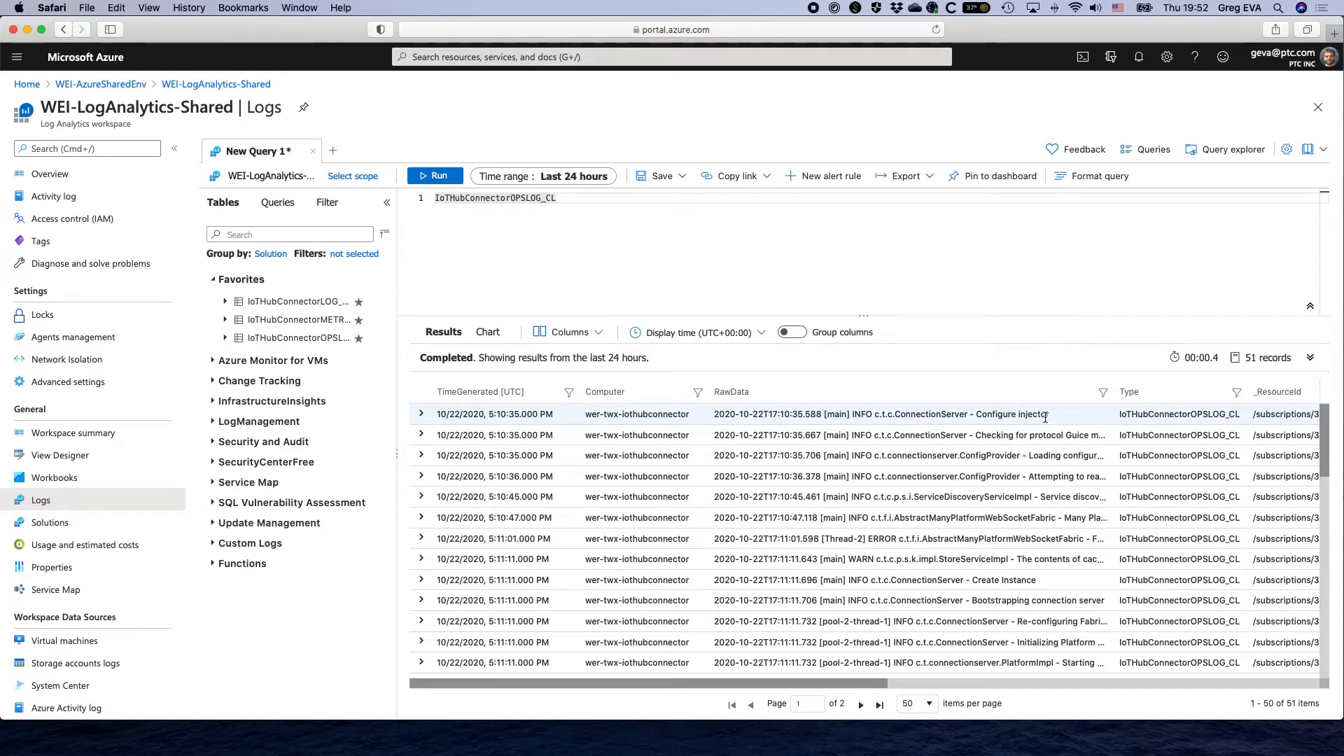
pyautogui.doubleClick(1151, 394)
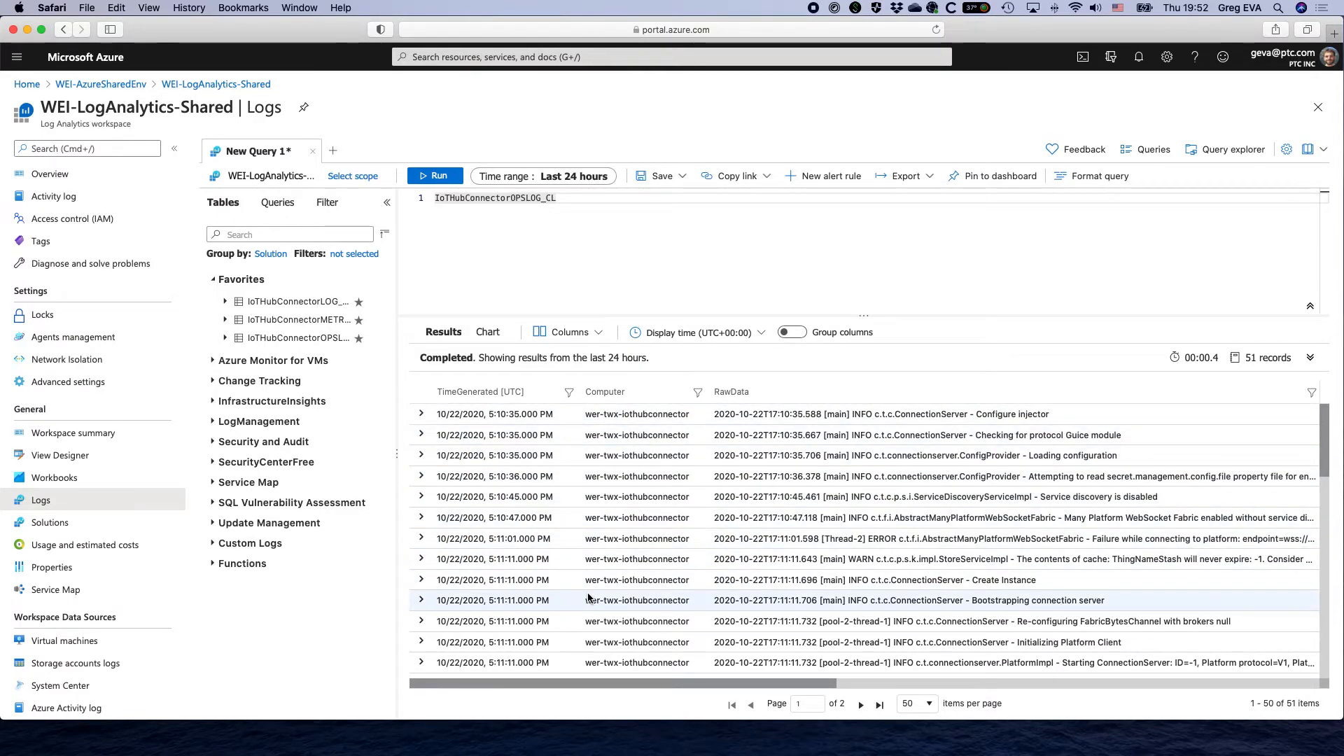
# - Switch to Terminal, review the tailed cxserver-ops.log entries for comparison, and return to the Azure portal in Safari
pyautogui.hotkey('ctrl', 'Right')
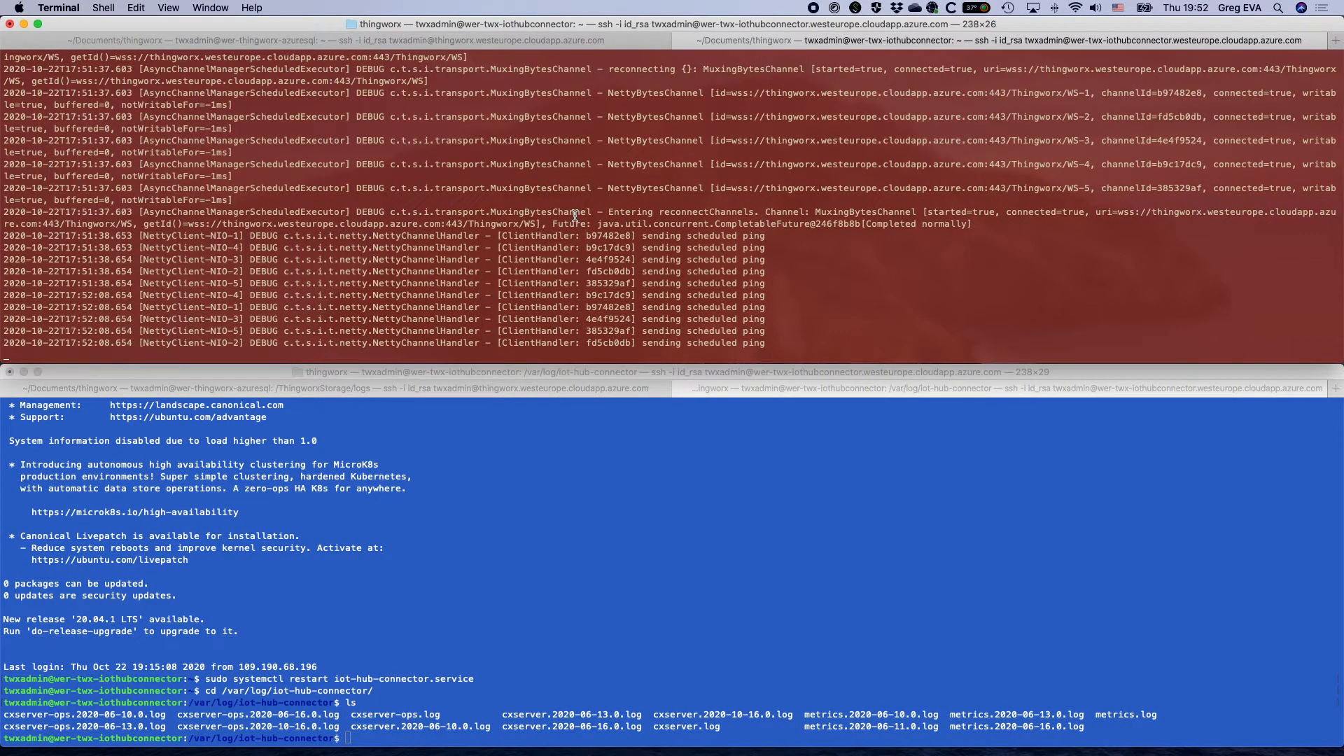
pyautogui.scroll(20, 575, 215)
pyautogui.scroll(-15, 575, 216)
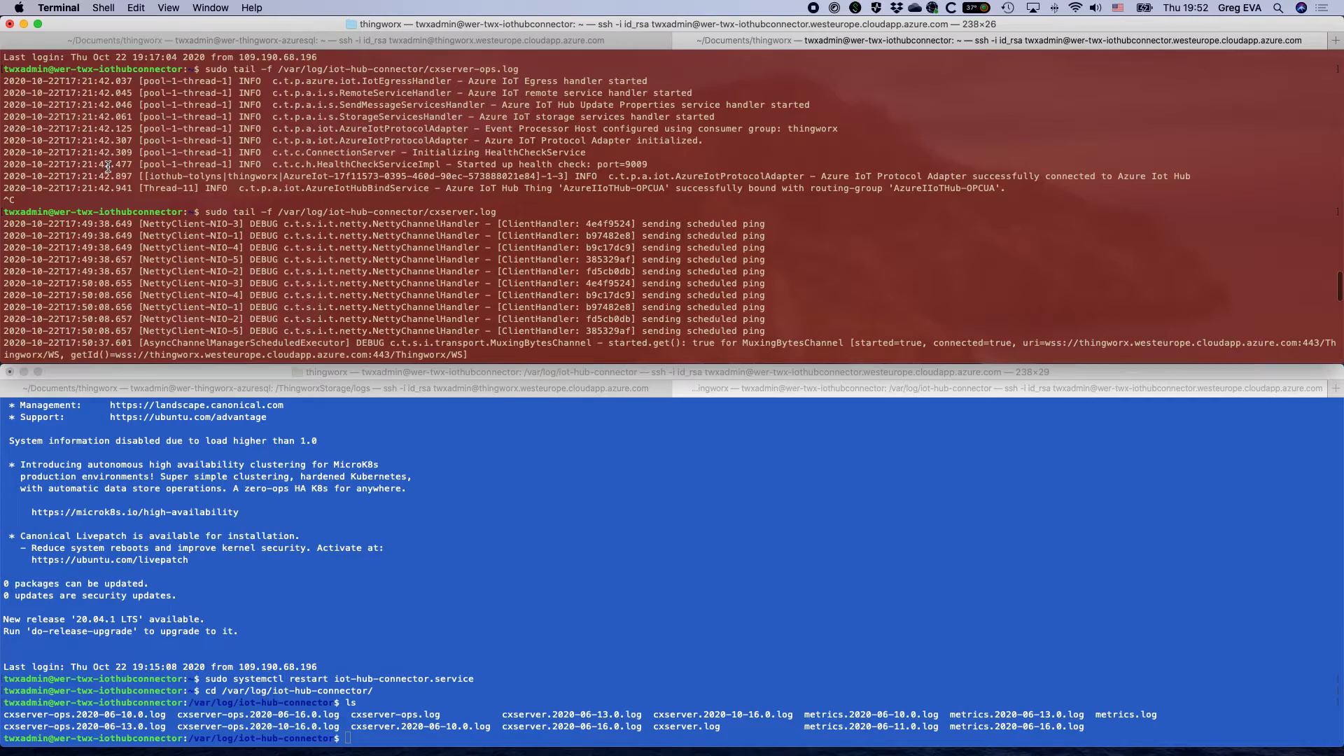
pyautogui.press('super+Tab')
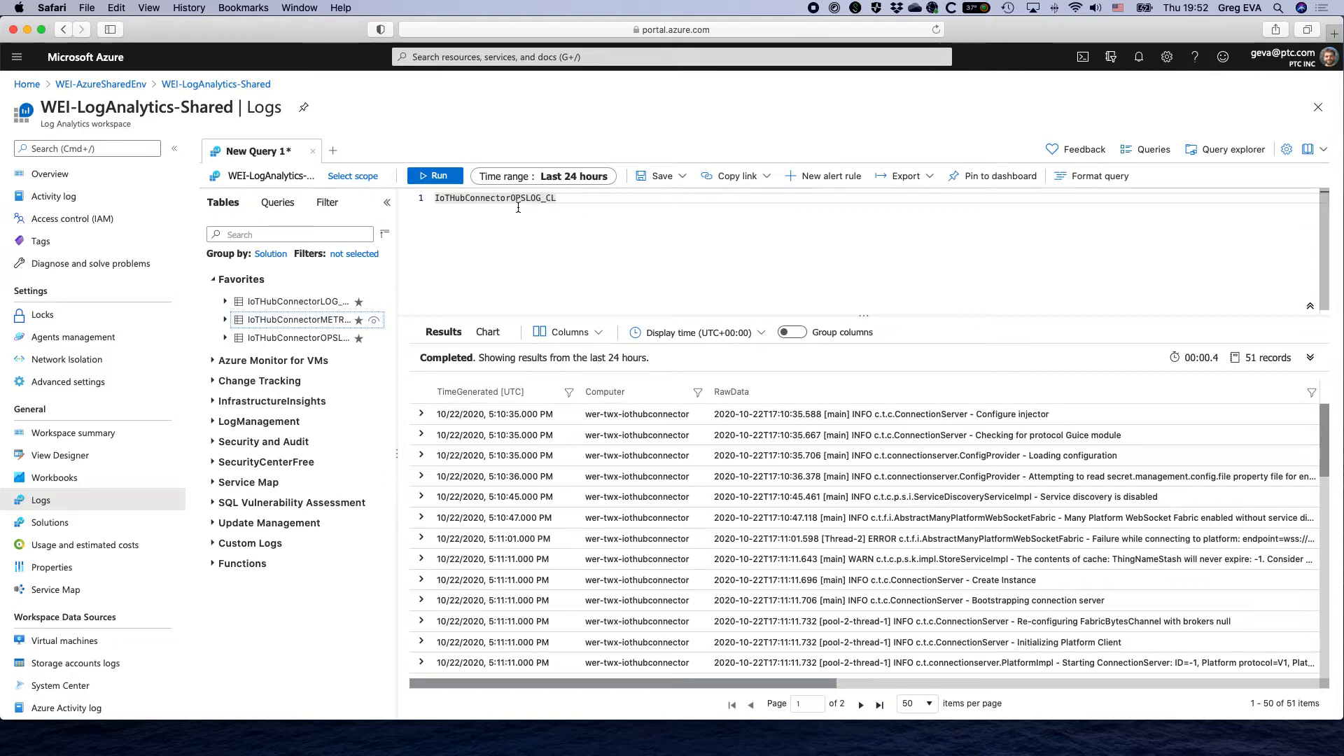
# - Replace the query with the suggested table ThingworxApplicationLog_CL, without a trailing pipe line
pyautogui.moveTo(510, 198); pyautogui.dragTo(541, 198)
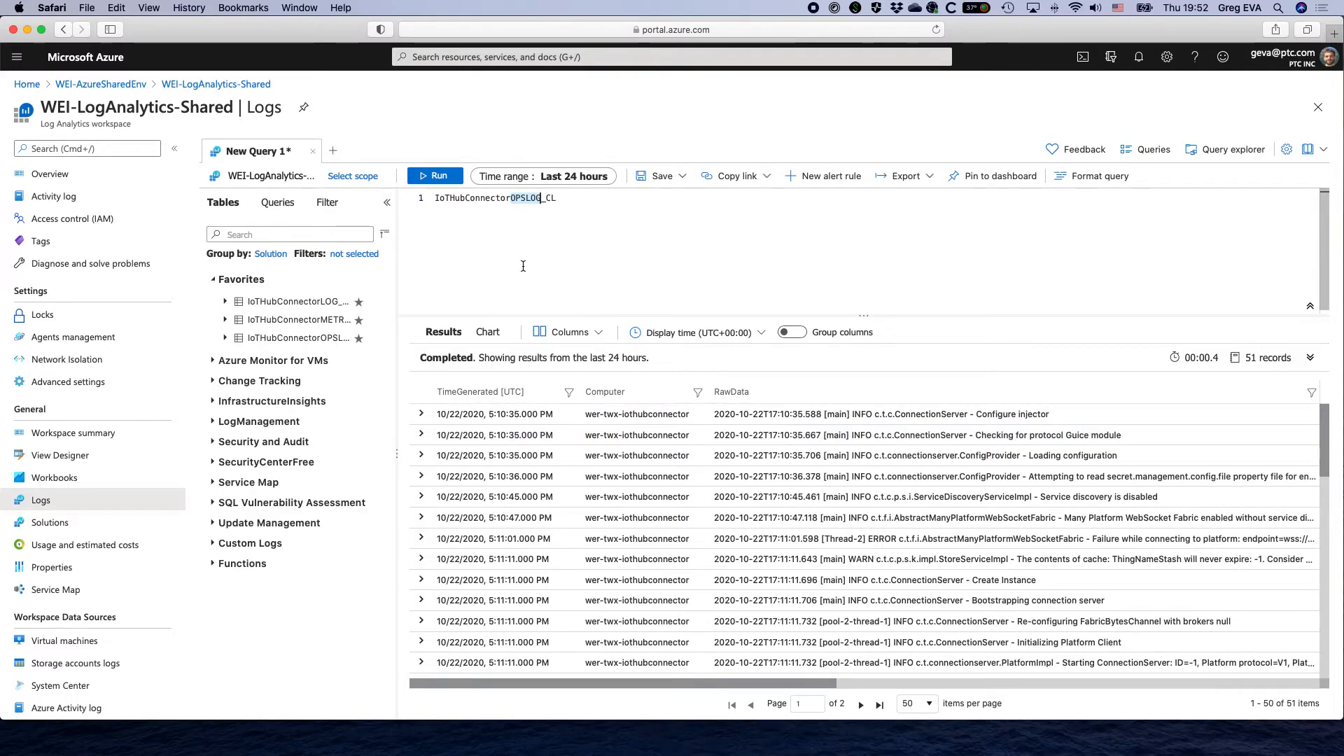
pyautogui.click(567, 235)
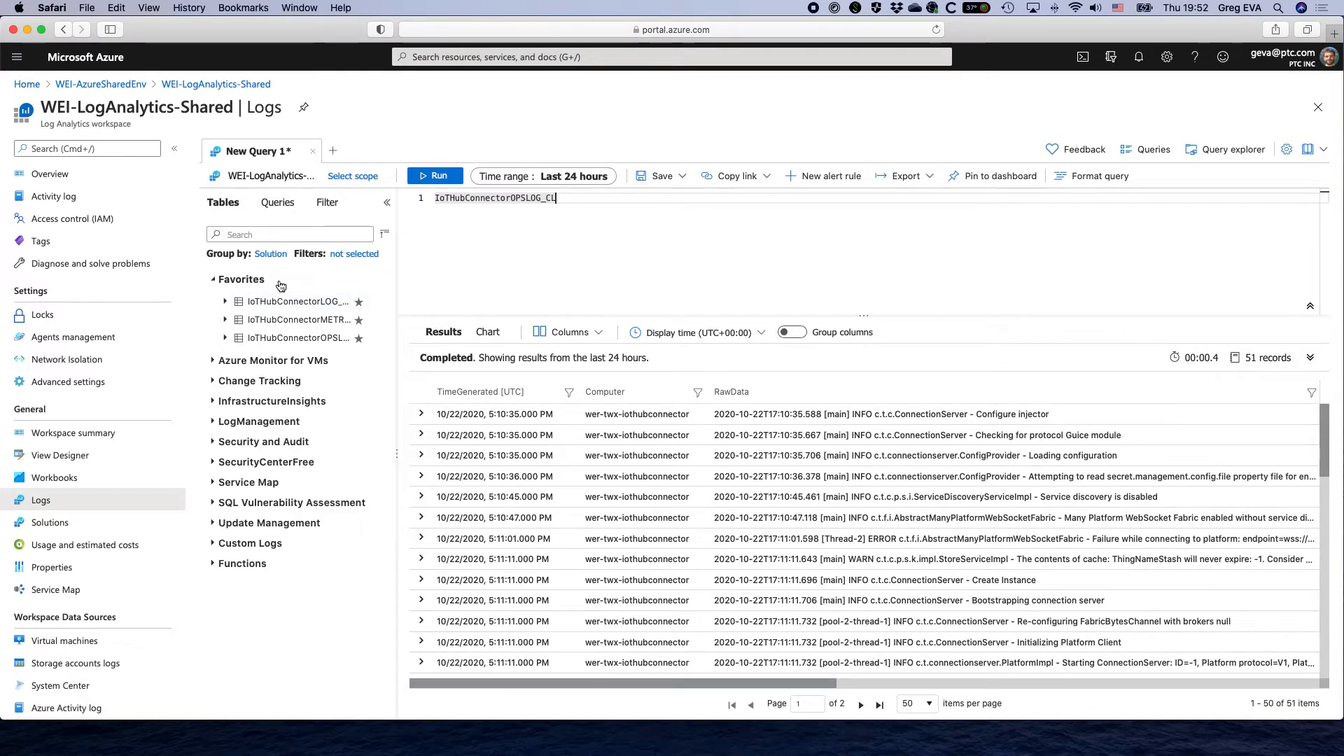
pyautogui.moveTo(602, 213); pyautogui.dragTo(513, 190)
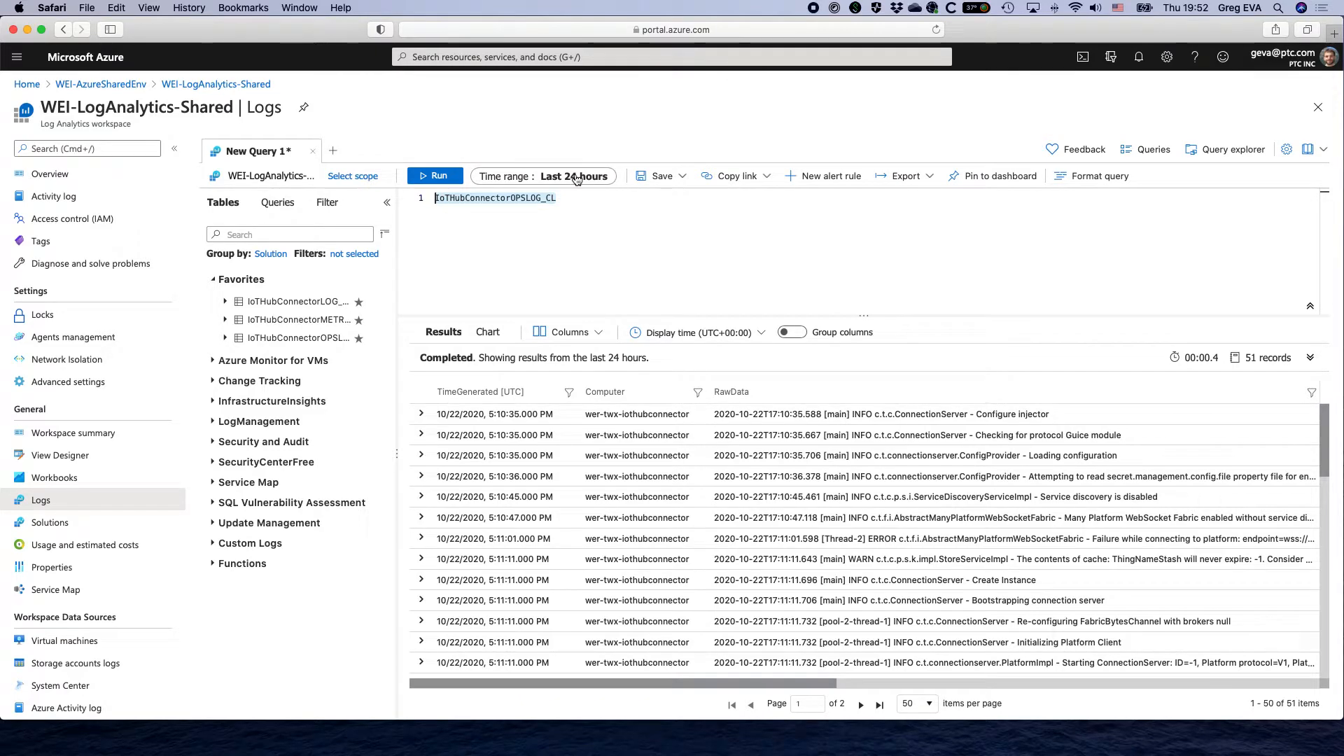
pyautogui.write('Thing')
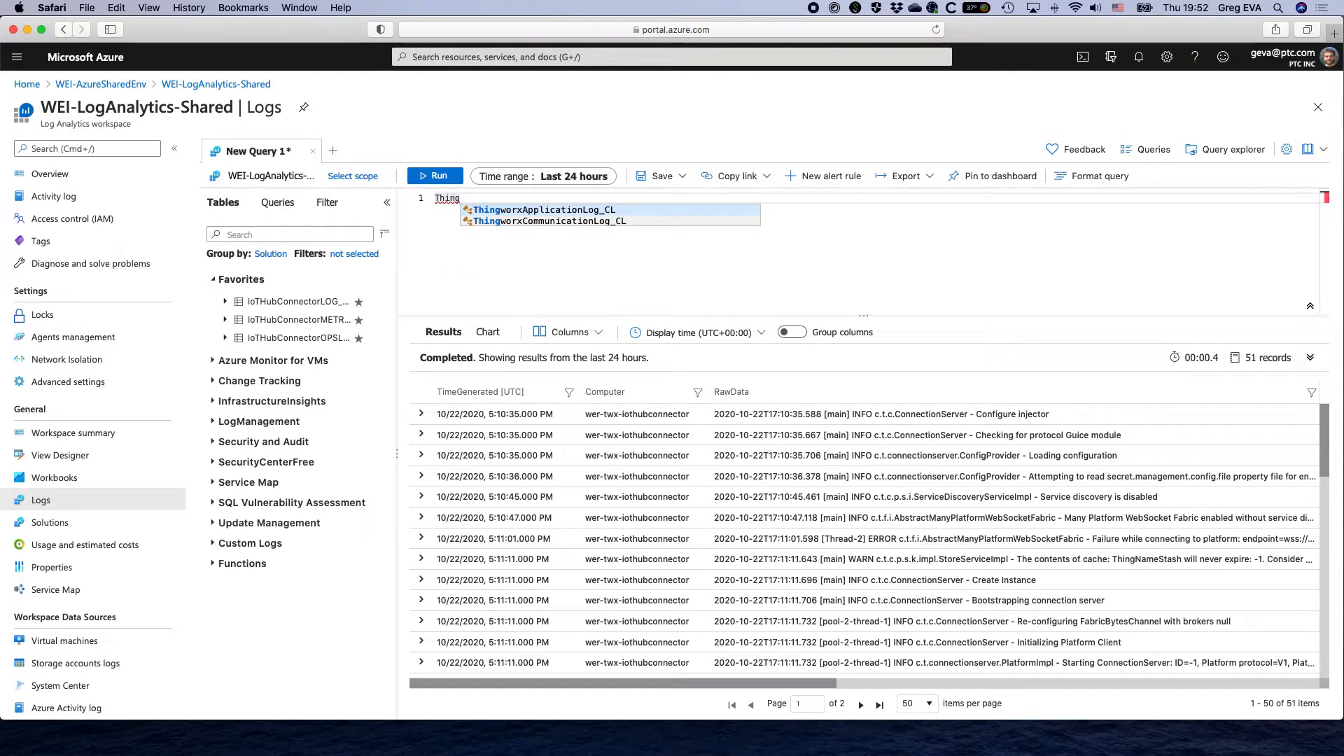
pyautogui.click(541, 212)
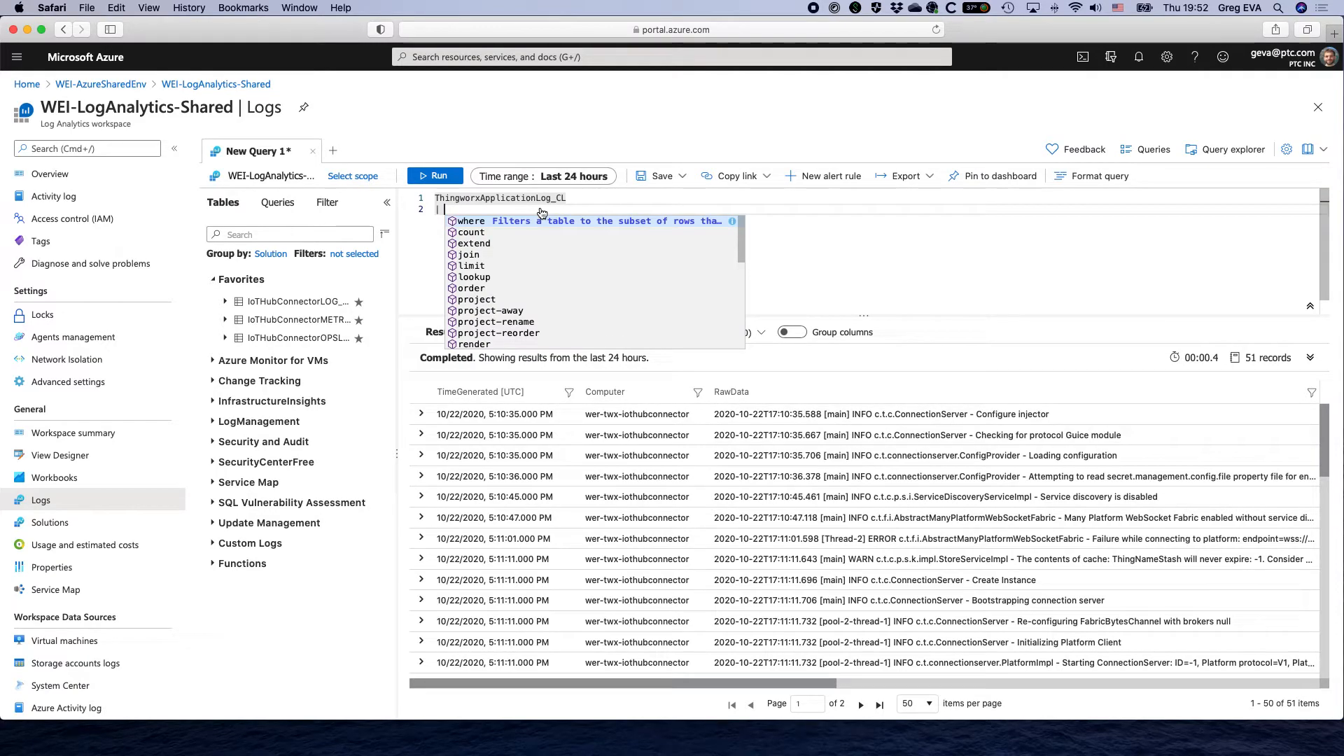
pyautogui.press('Escape')
pyautogui.press('BackSpace')
pyautogui.press('BackSpace')
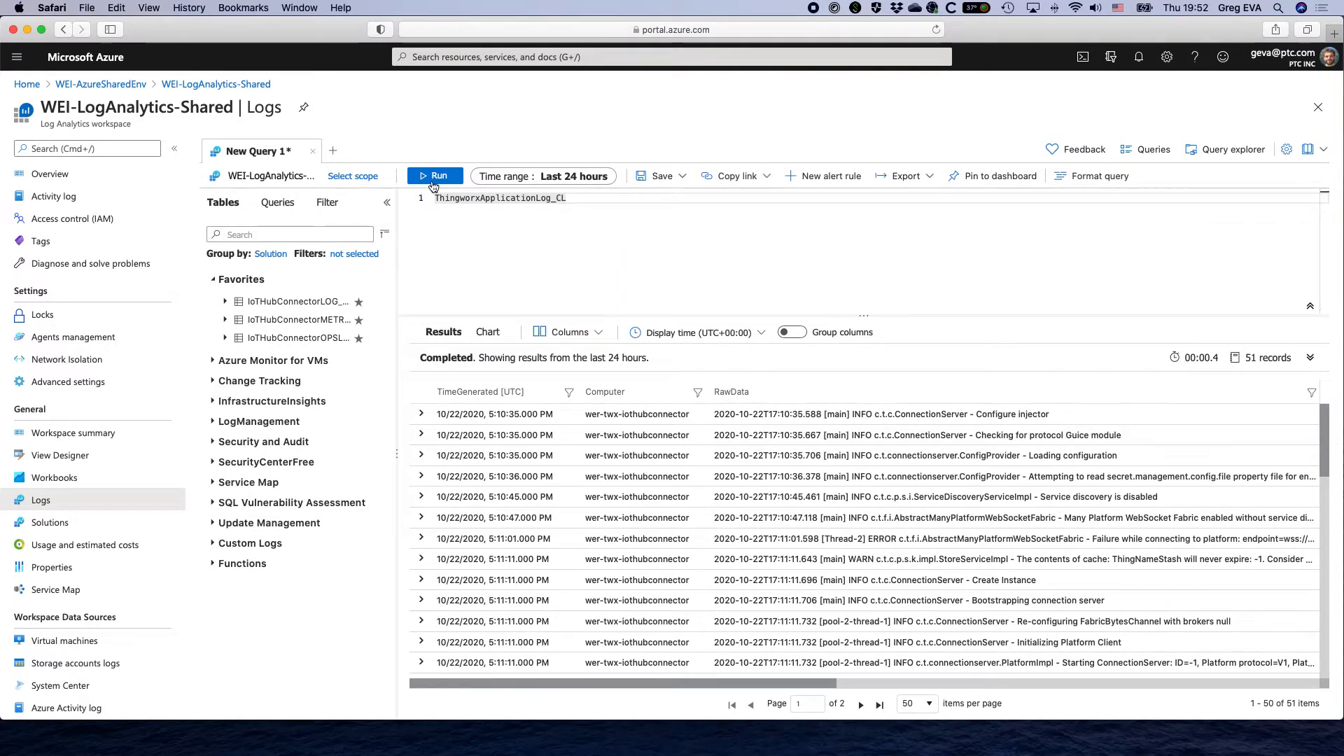
# - Run the ThingworxApplicationLog_CL query over the last 24 hours, repeating it until records arrive, and widen the RawData column
pyautogui.click(435, 177)
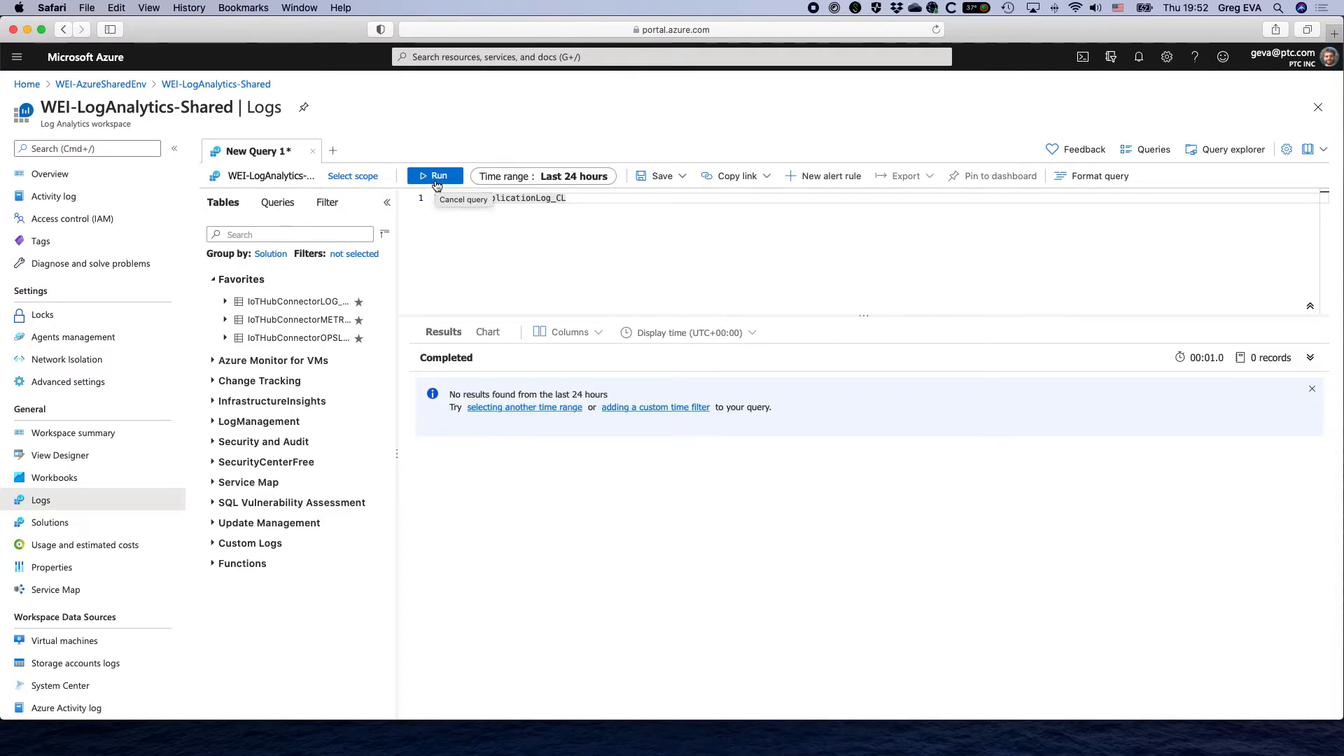
pyautogui.click(453, 178)
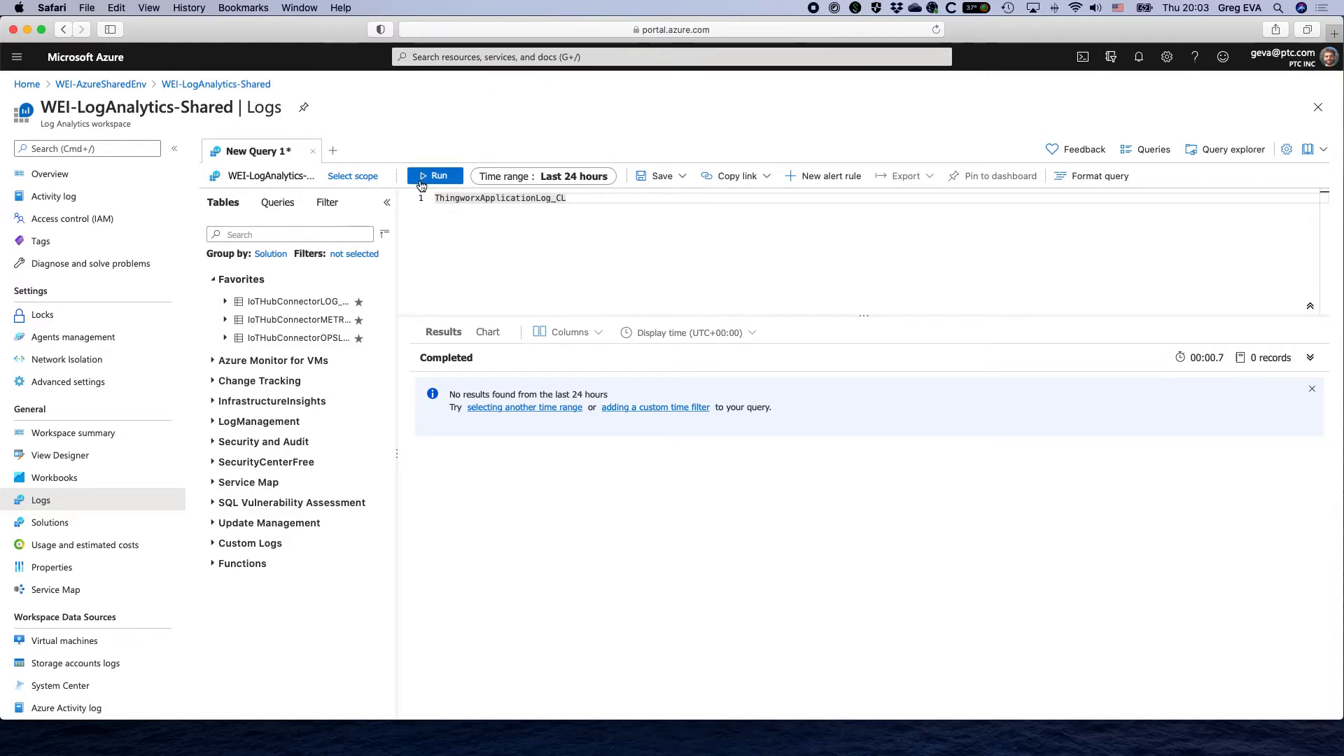
pyautogui.click(429, 177)
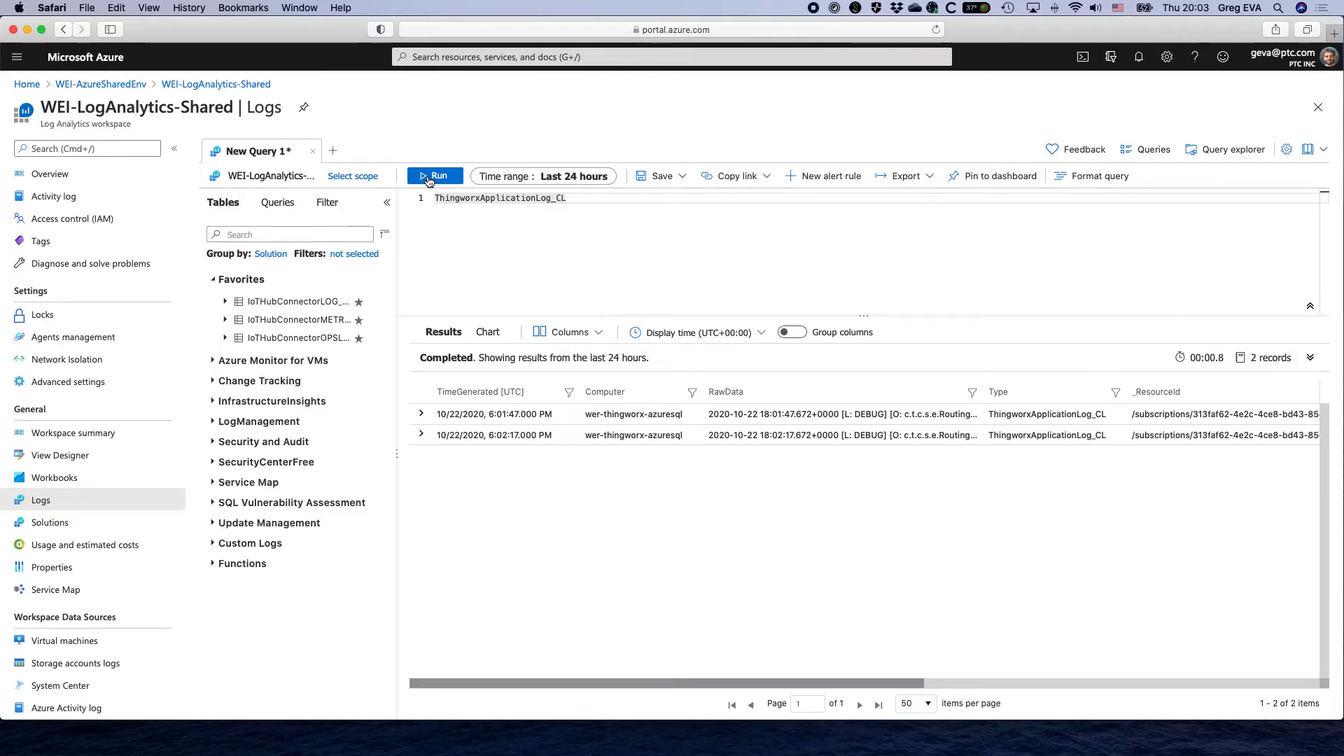
pyautogui.moveTo(647, 680); pyautogui.dragTo(821, 656)
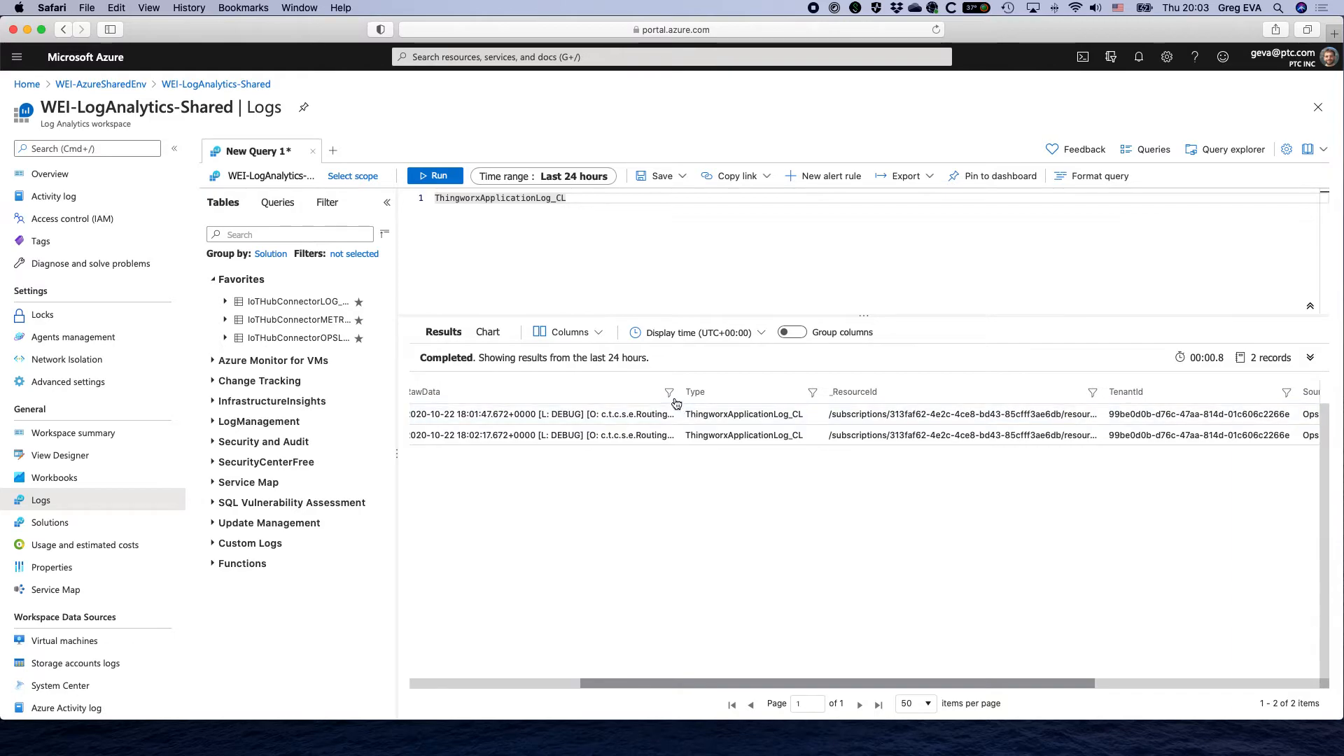
pyautogui.moveTo(679, 392); pyautogui.dragTo(1050, 394)
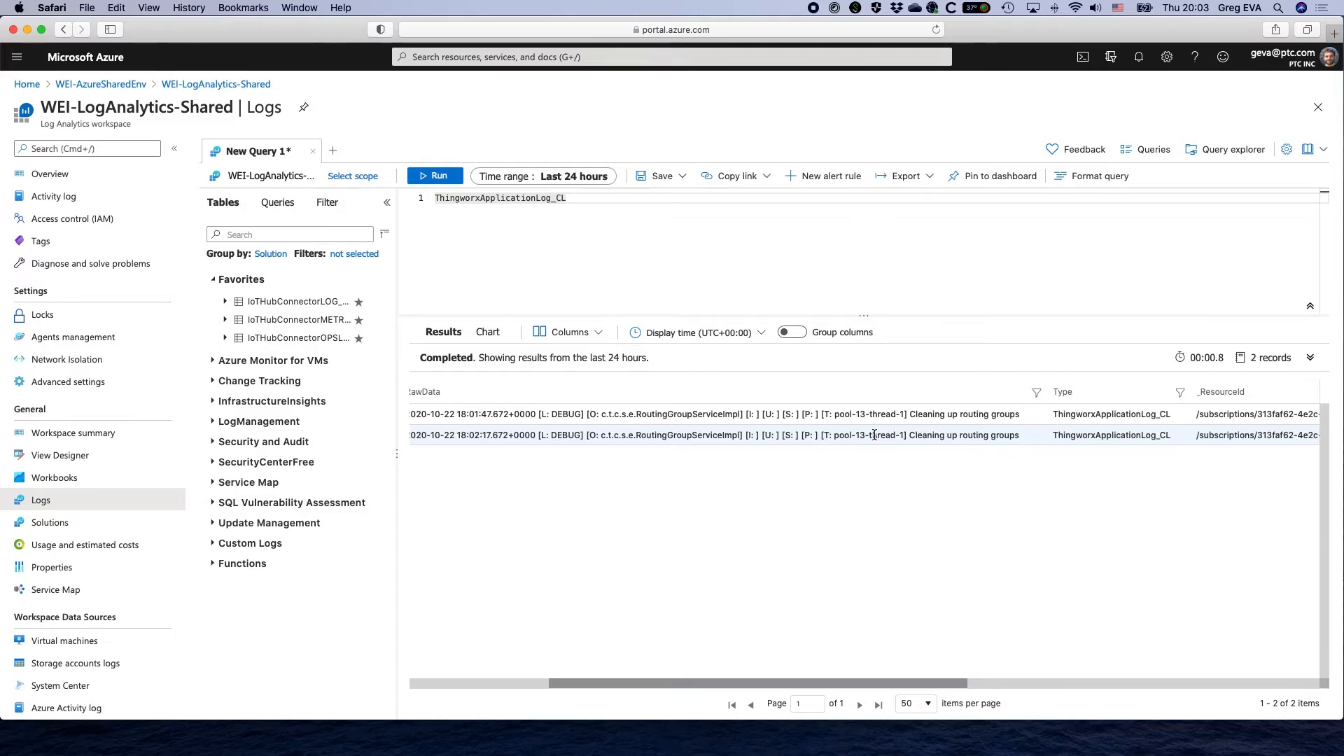
# - Switch to ThingWorx Composer in Chrome and start a new Thing named TestThing
pyautogui.hotkey('ctrl', 'Right')
pyautogui.hotkey('ctrl', 'Right')
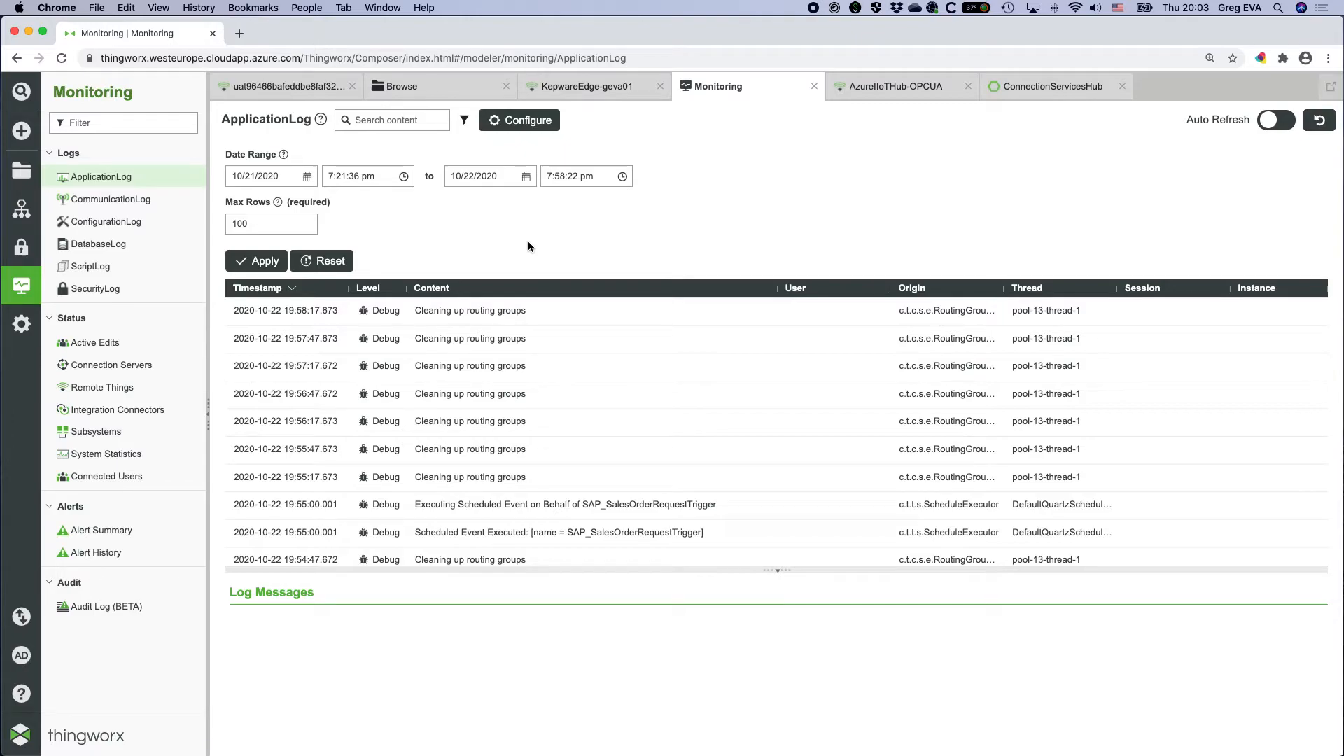
pyautogui.click(23, 131)
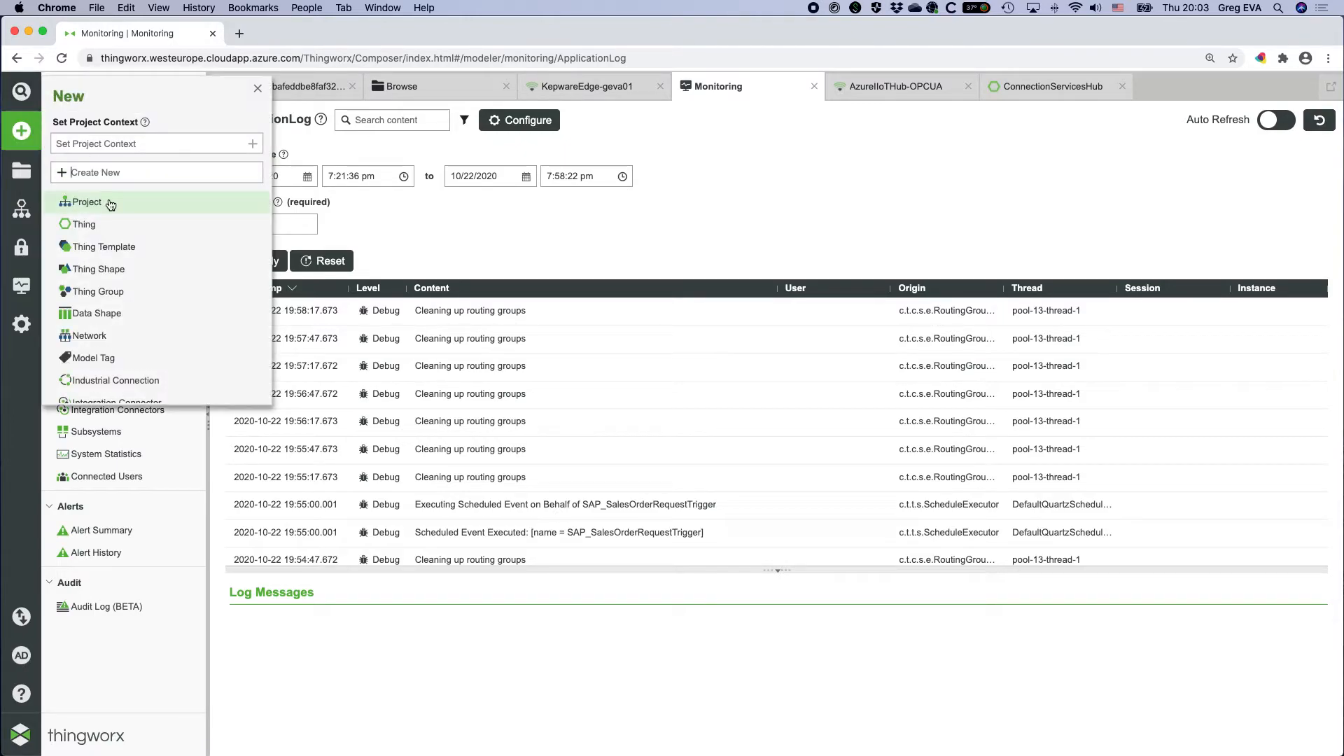
pyautogui.click(105, 225)
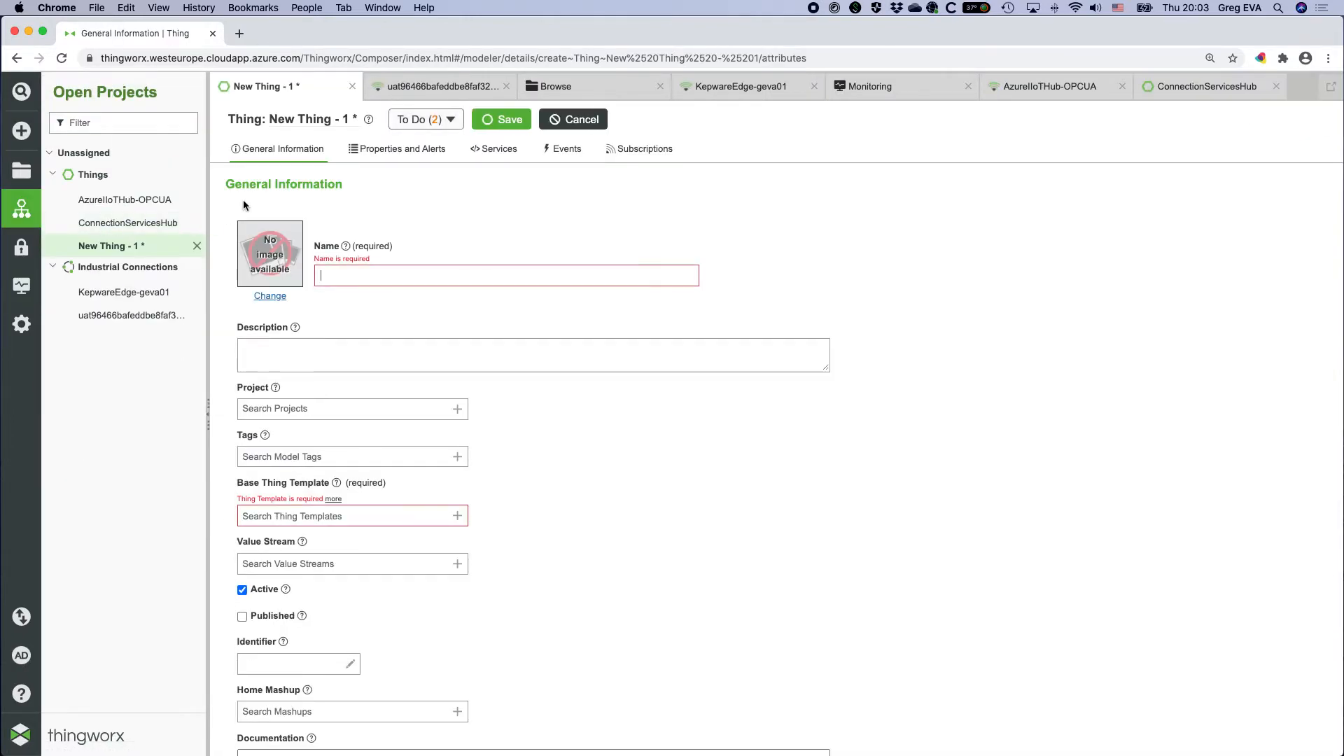
pyautogui.click(352, 276)
pyautogui.write('TestThing')
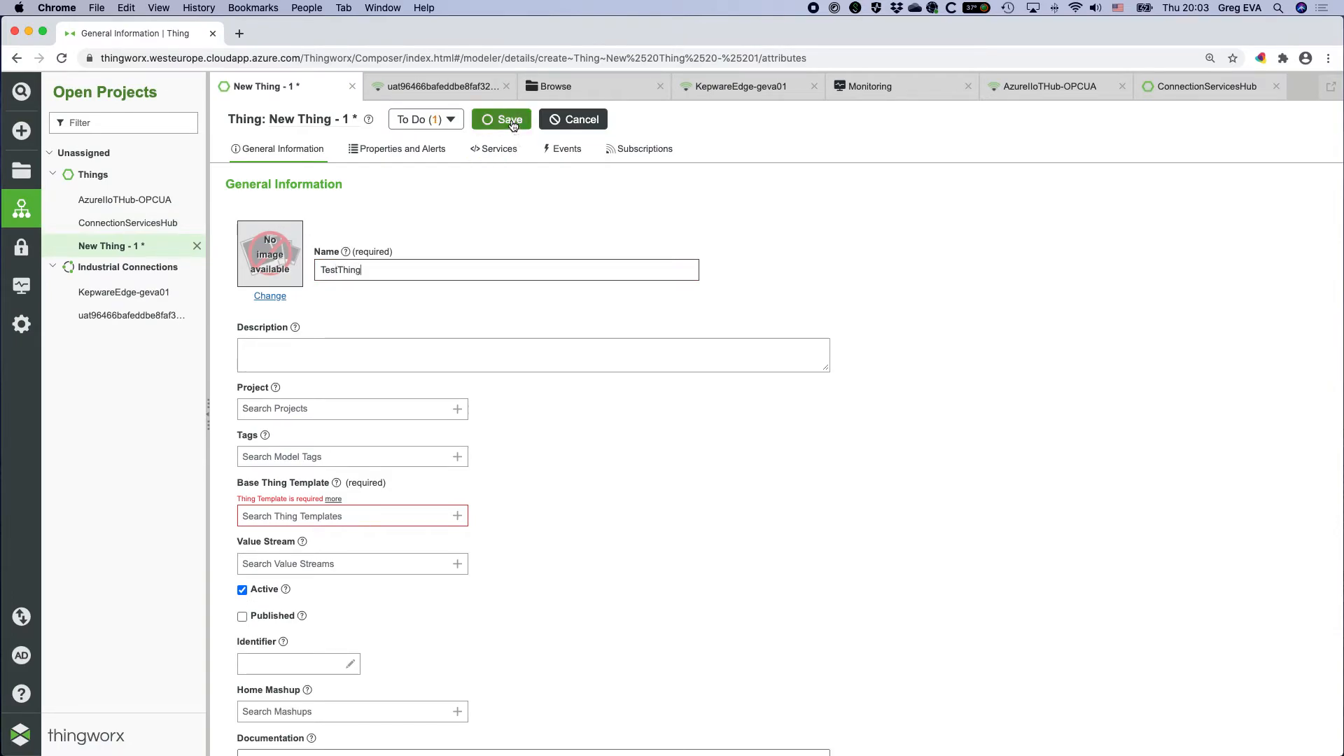
# - Assign GenericThing as the base thing template of TestThing and save the Thing
pyautogui.click(394, 523)
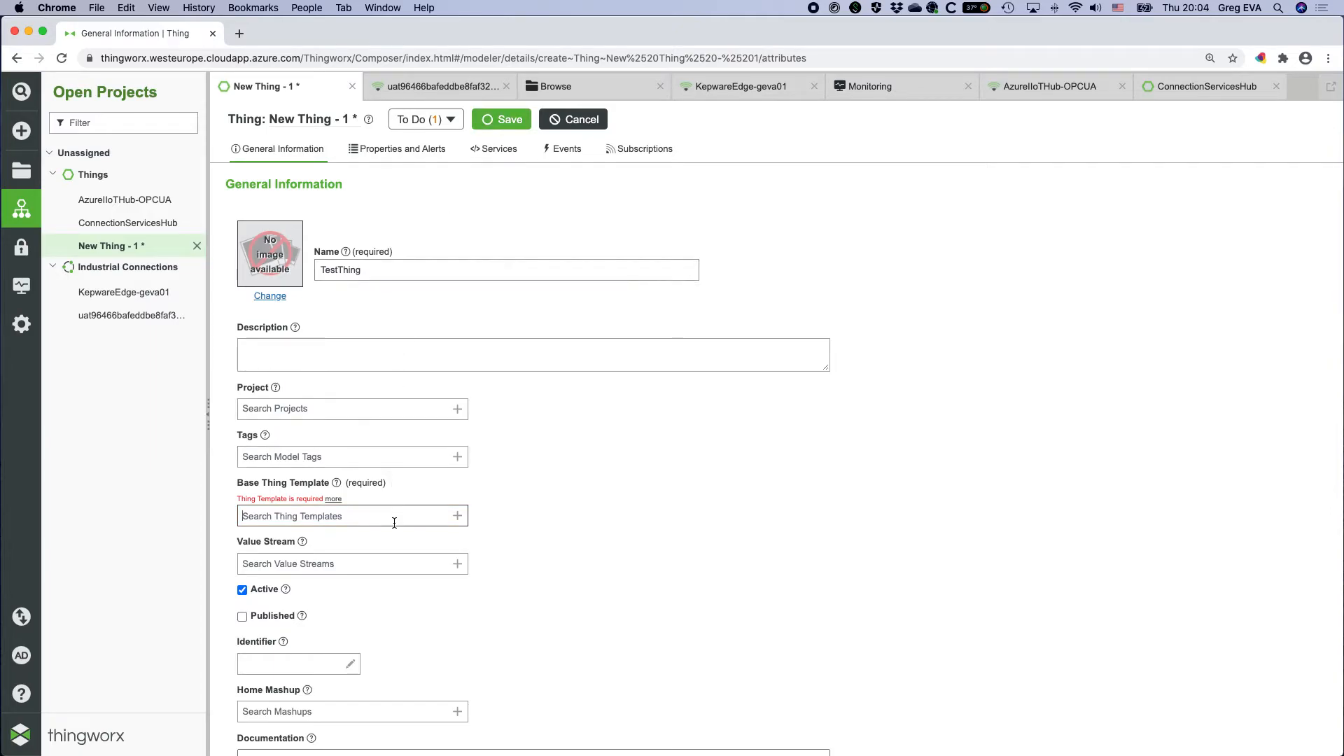
pyautogui.write('Gne')
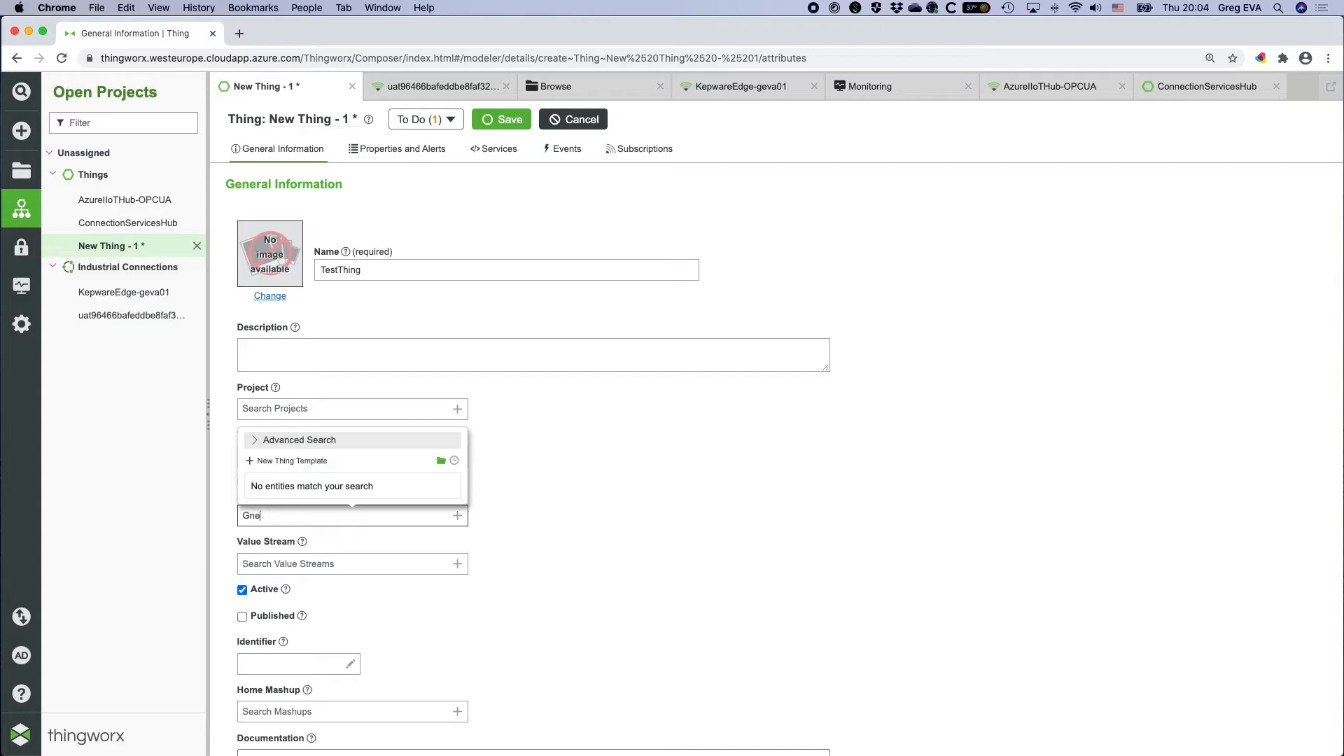
pyautogui.write('en')
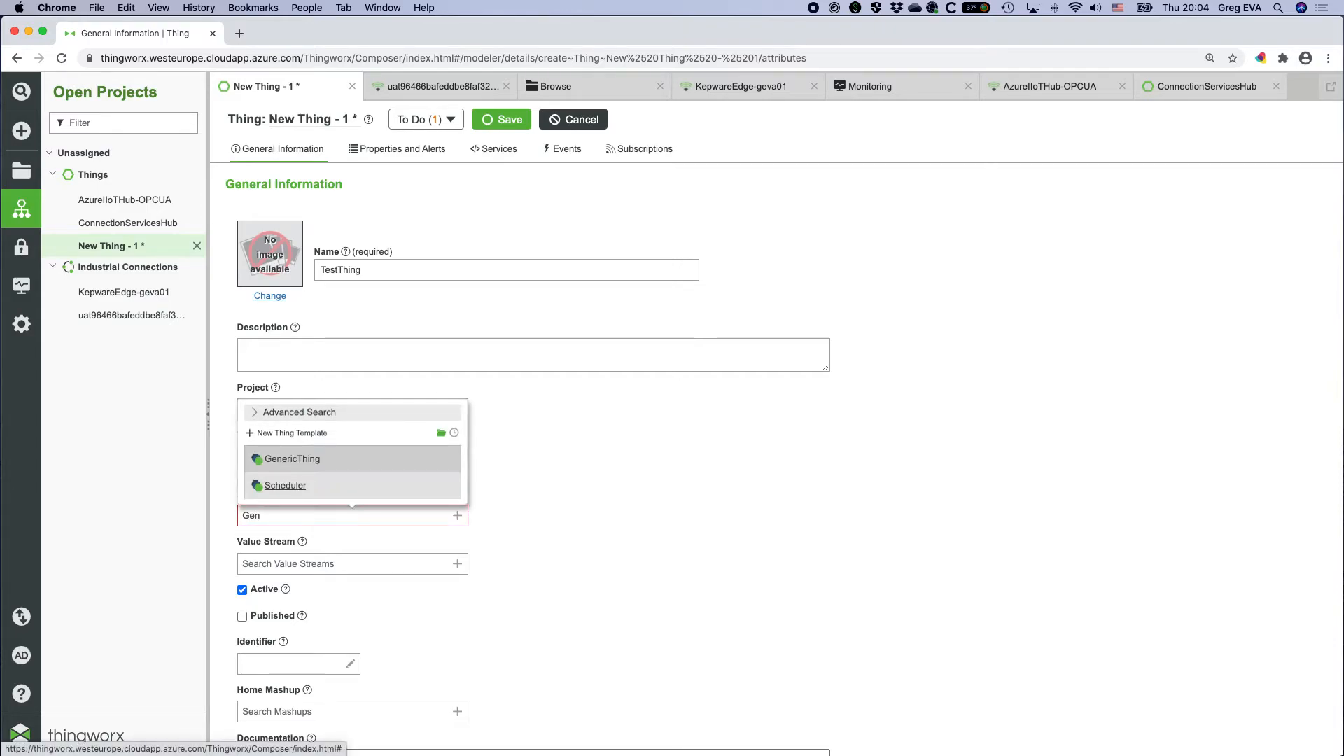
pyautogui.click(305, 469)
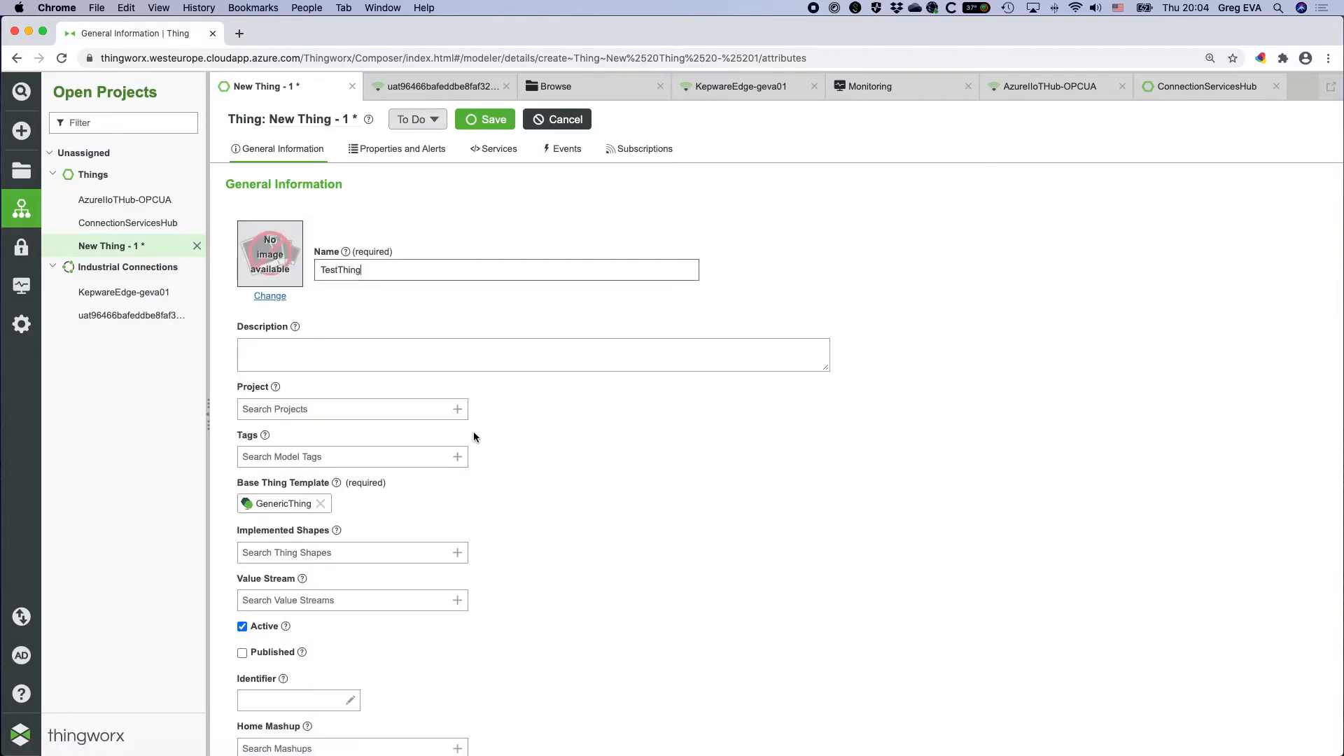
pyautogui.click(472, 124)
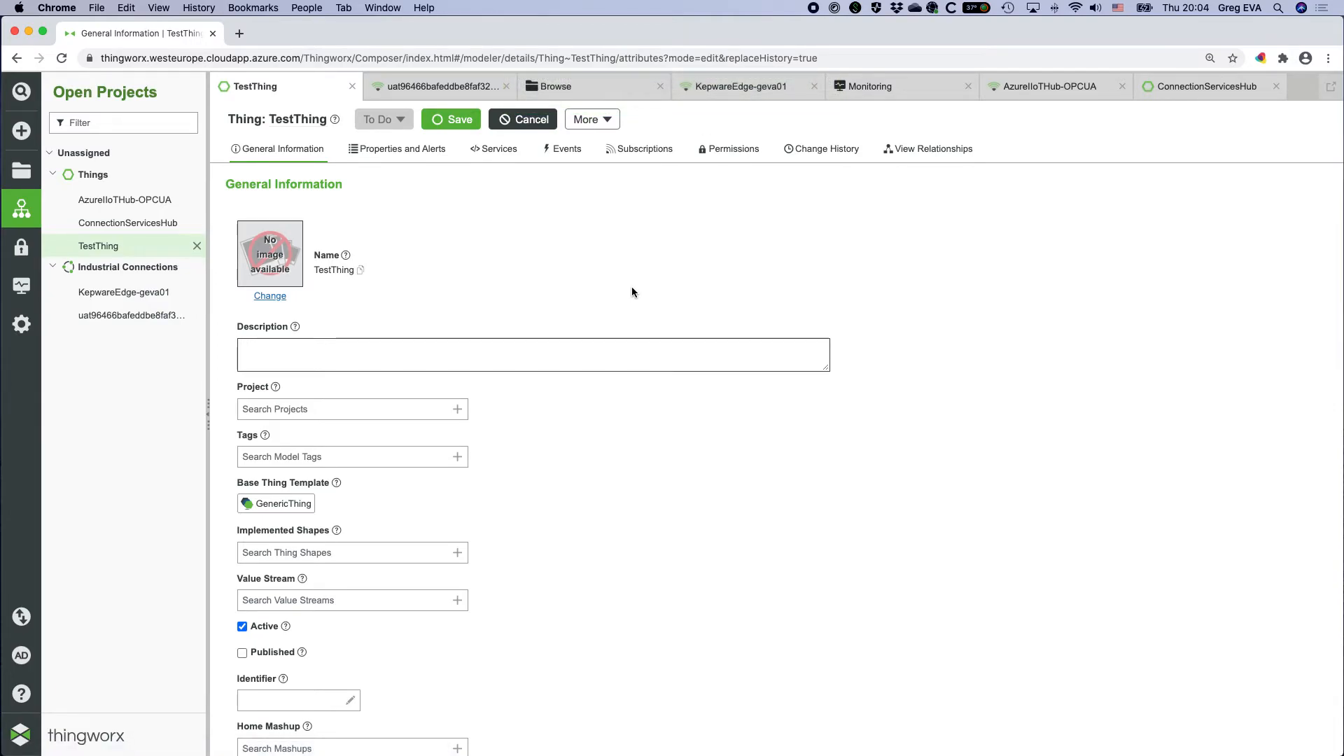
# - Open the ApplicationLog in ThingWorx monitoring, refresh its entries and widen the Content column
pyautogui.click(21, 284)
pyautogui.click(143, 177)
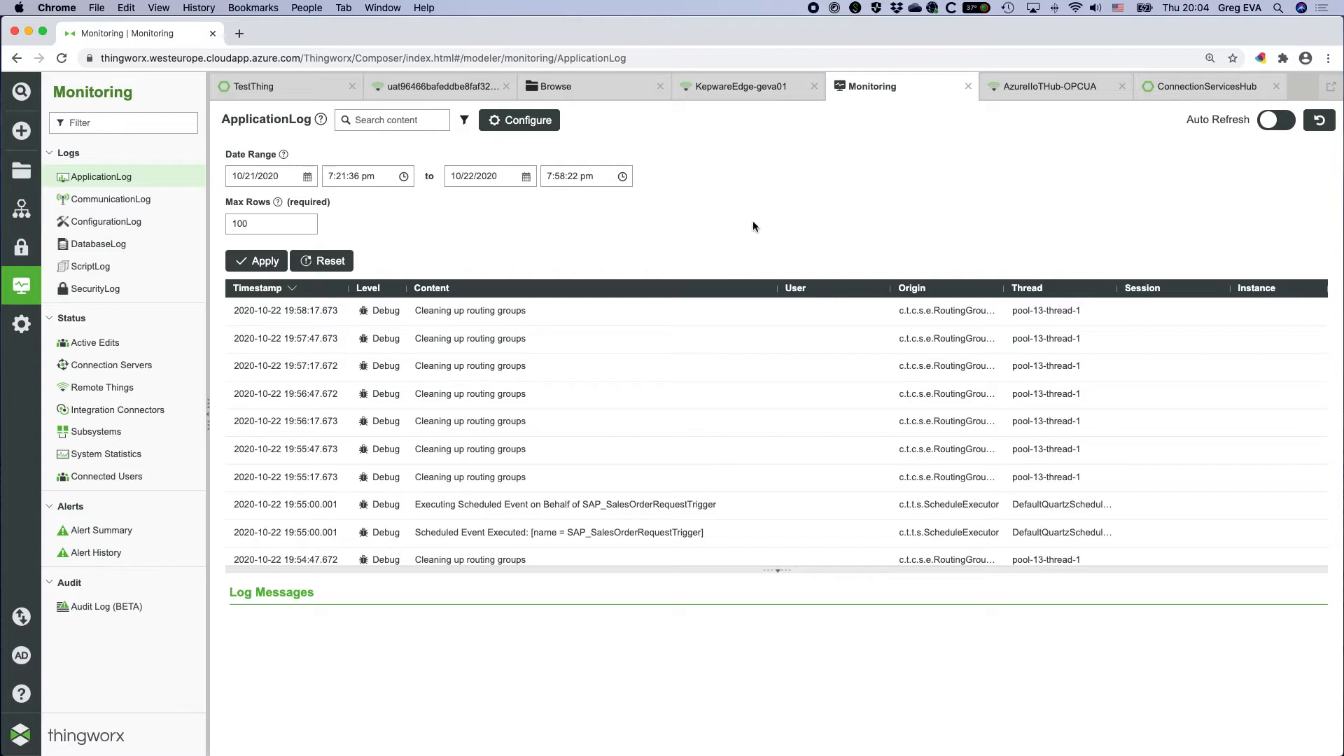
pyautogui.click(1321, 121)
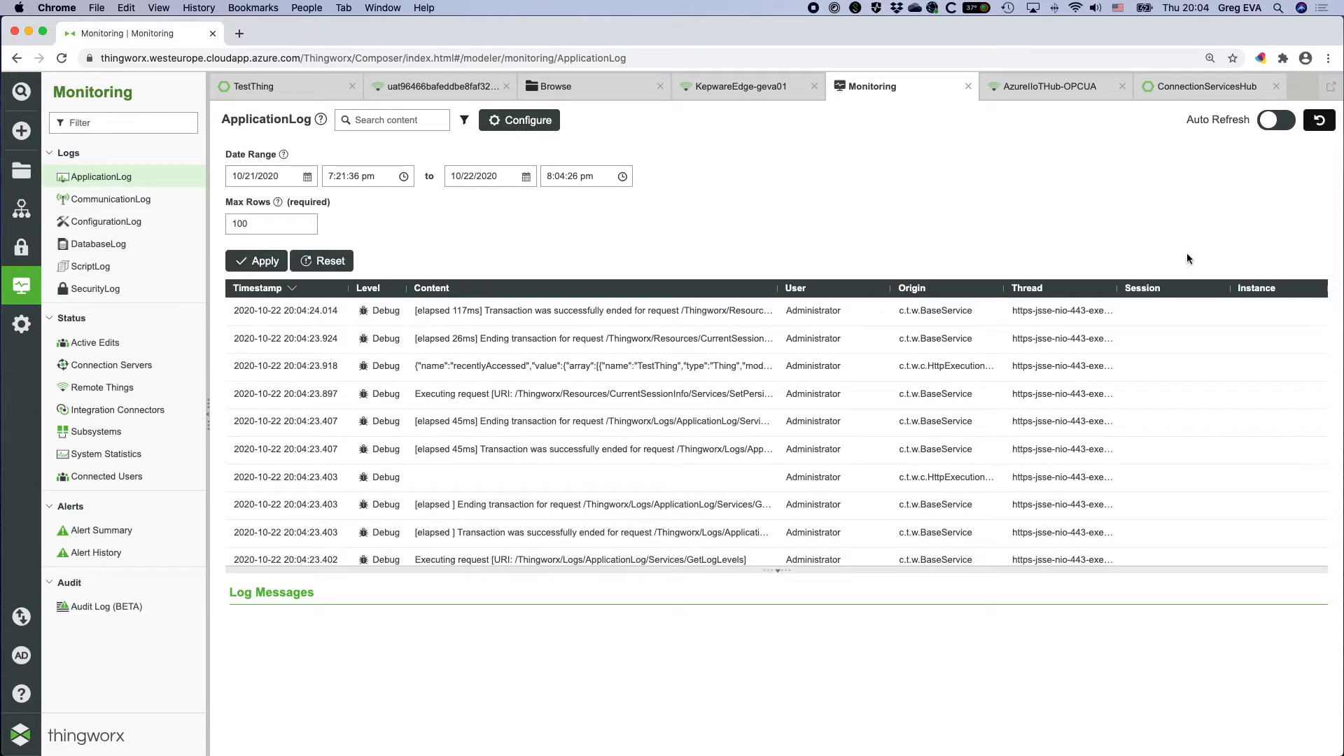
pyautogui.moveTo(778, 288); pyautogui.dragTo(913, 302)
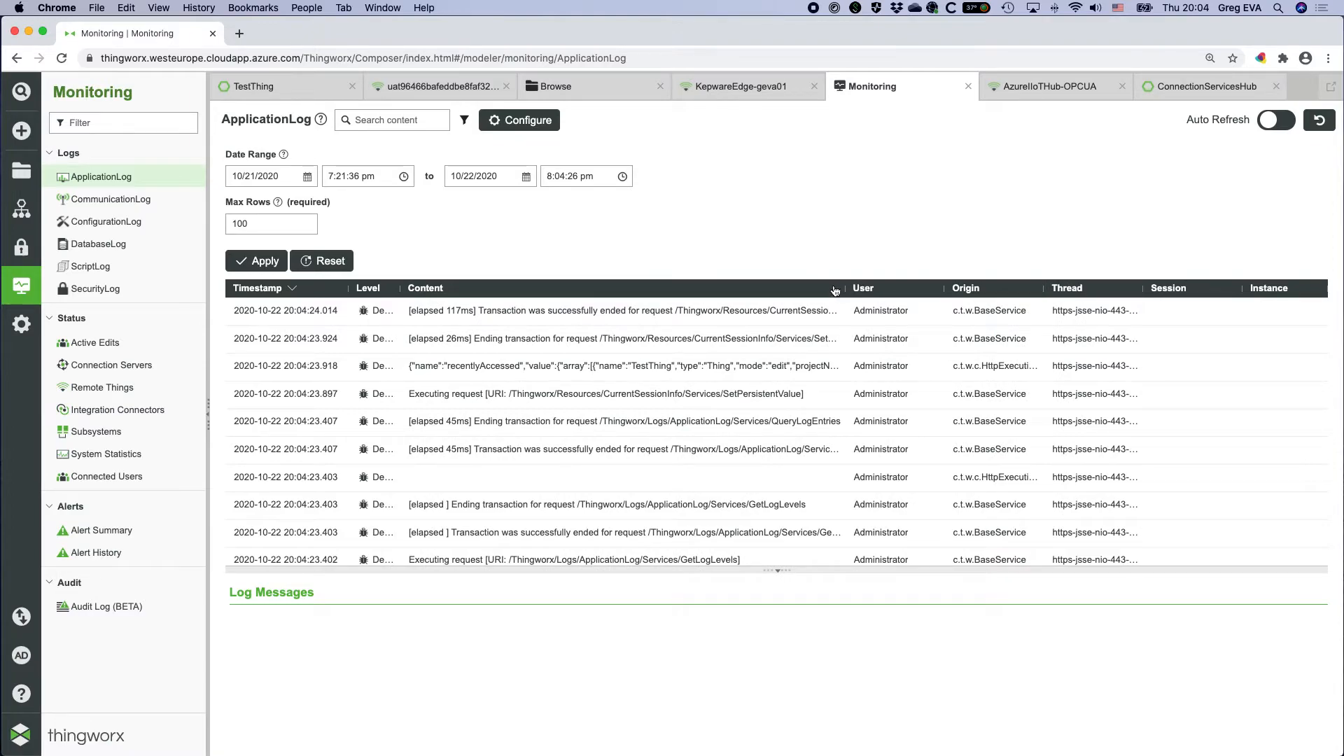
pyautogui.moveTo(845, 288); pyautogui.dragTo(1075, 294)
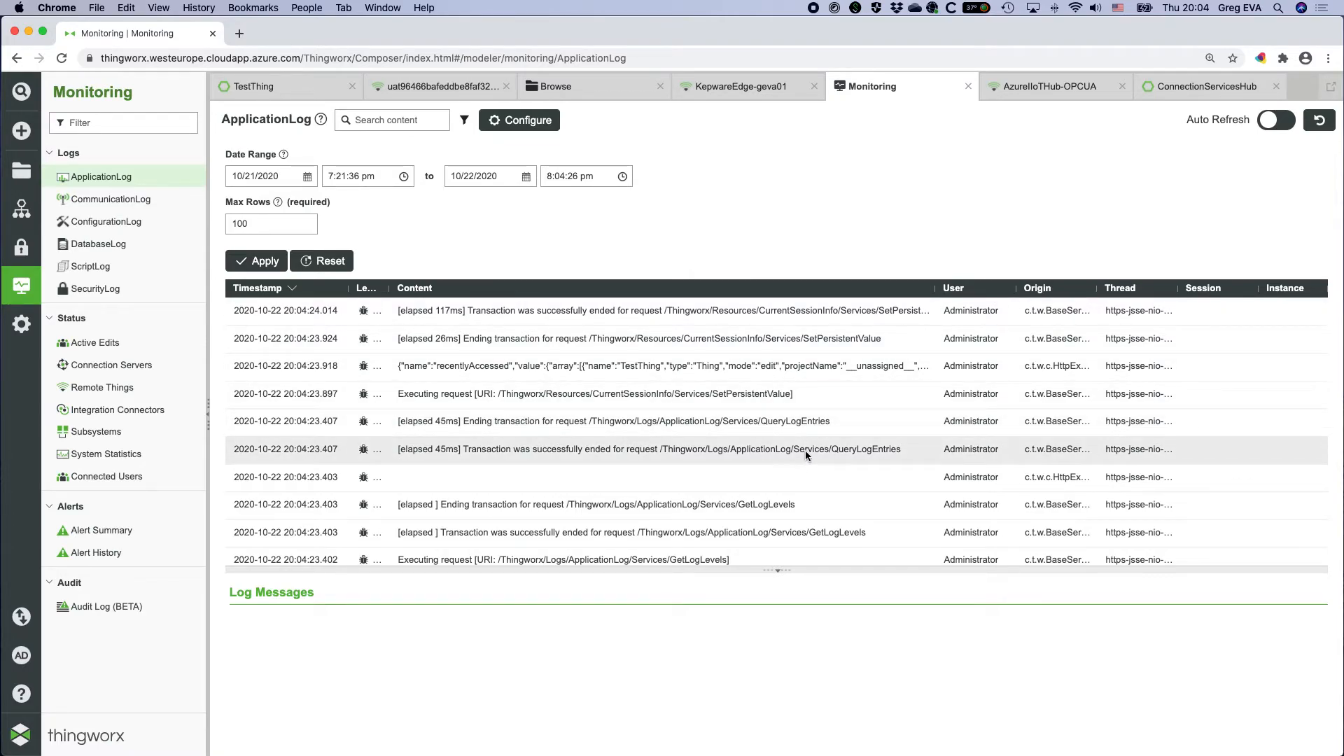
# - Show the full message of the recentlyAccessed log entry that mentions TestThing and read through it
pyautogui.click(877, 364)
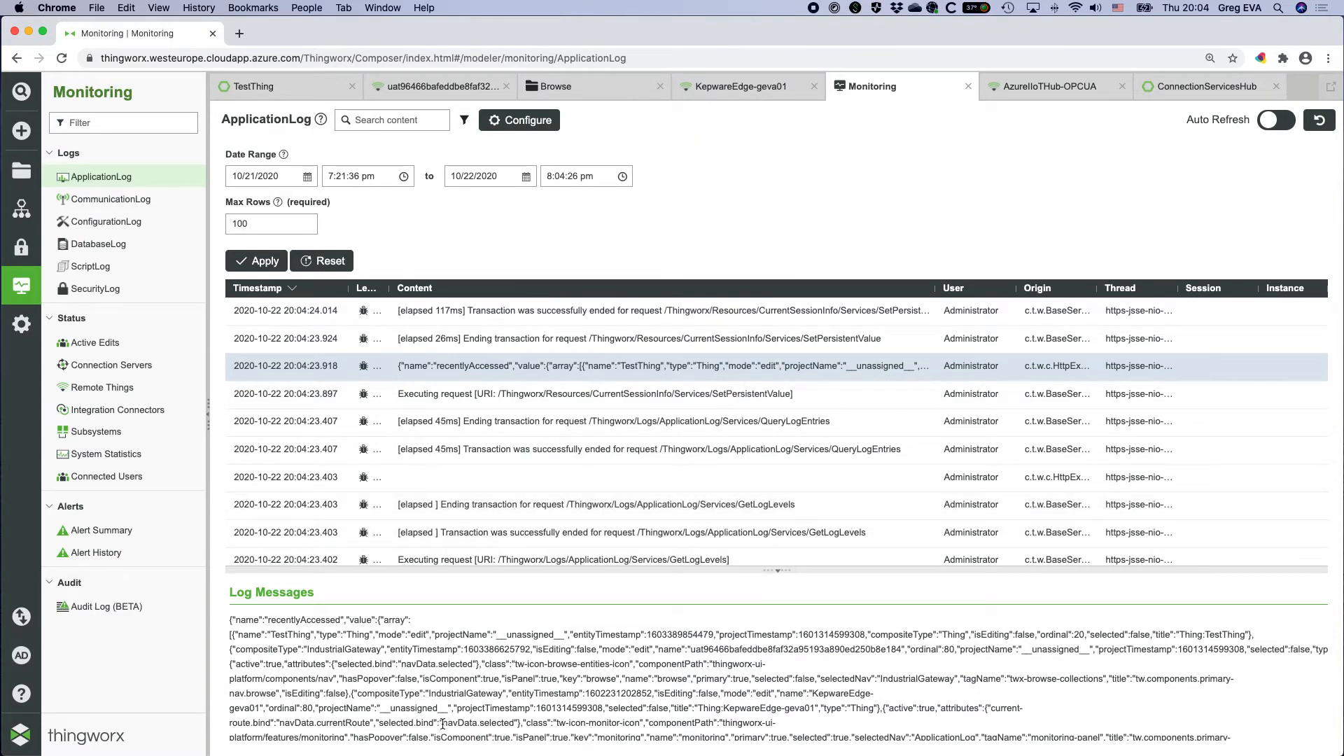
pyautogui.scroll(-3, 671, 659)
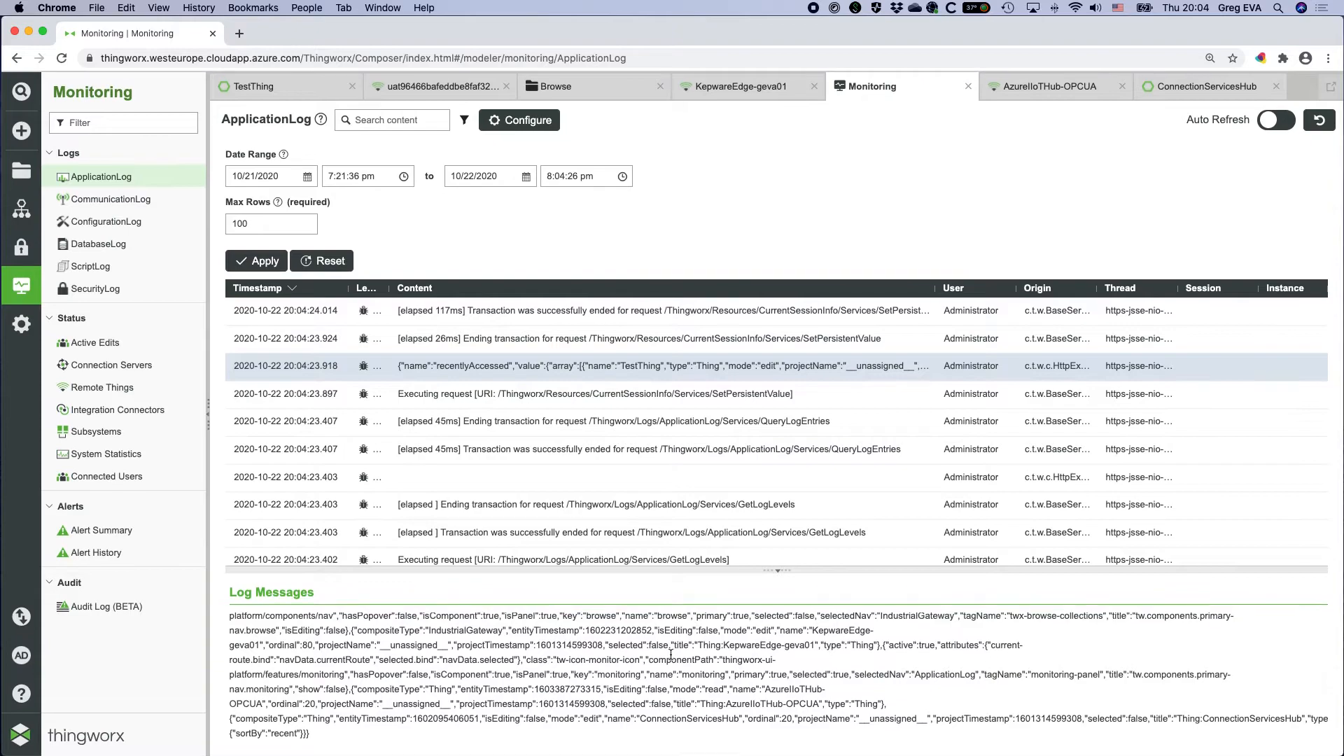
pyautogui.scroll(3, 671, 655)
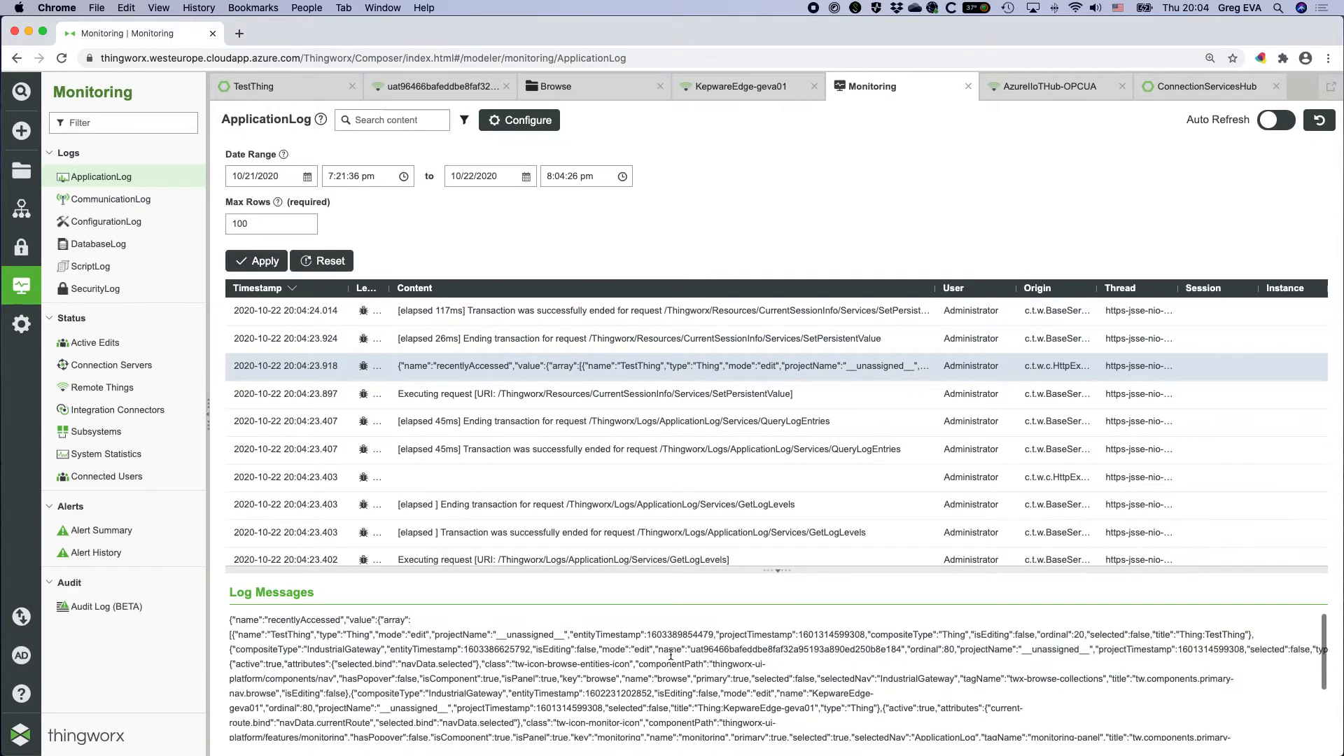
# - Switch to the Azure portal in Safari and rerun the ThingworxApplicationLog_CL query
pyautogui.scroll(-2, 746, 431)
pyautogui.scroll(-3, 746, 434)
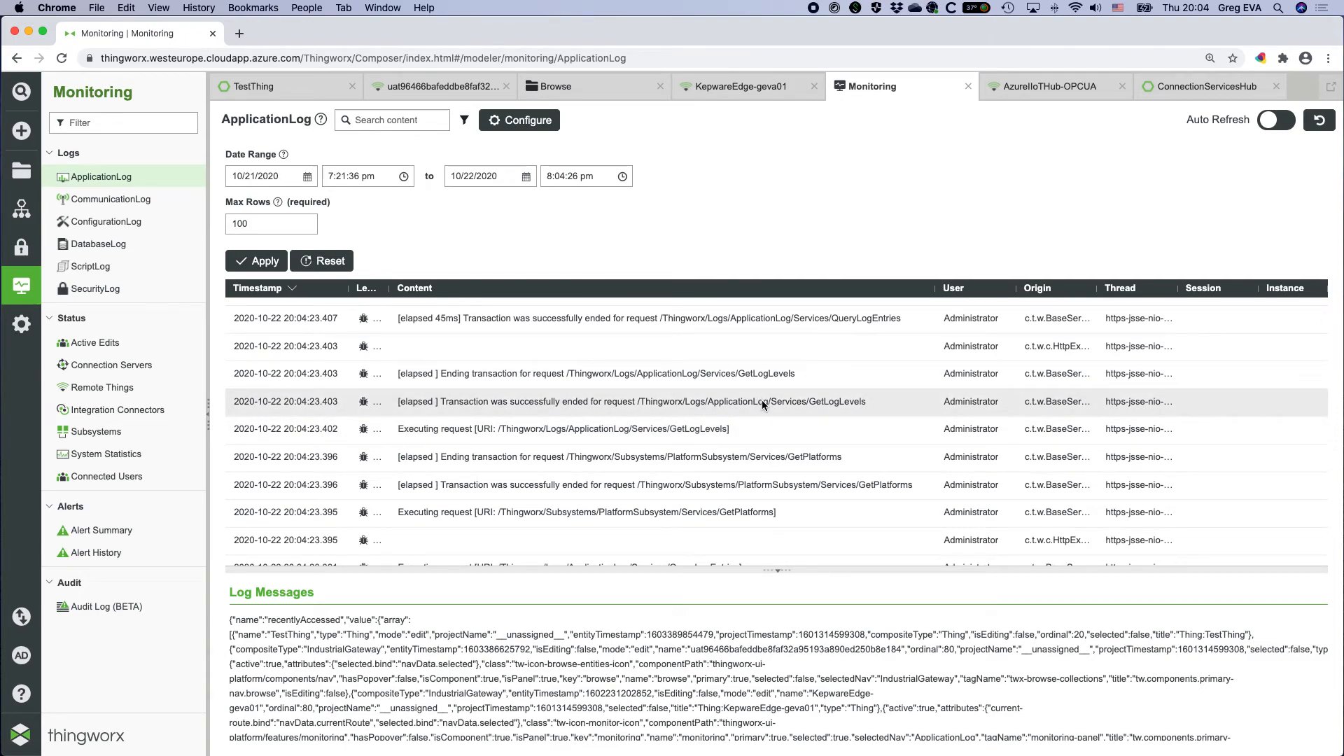
pyautogui.hotkey('ctrl', 'Left')
pyautogui.hotkey('ctrl', 'Left')
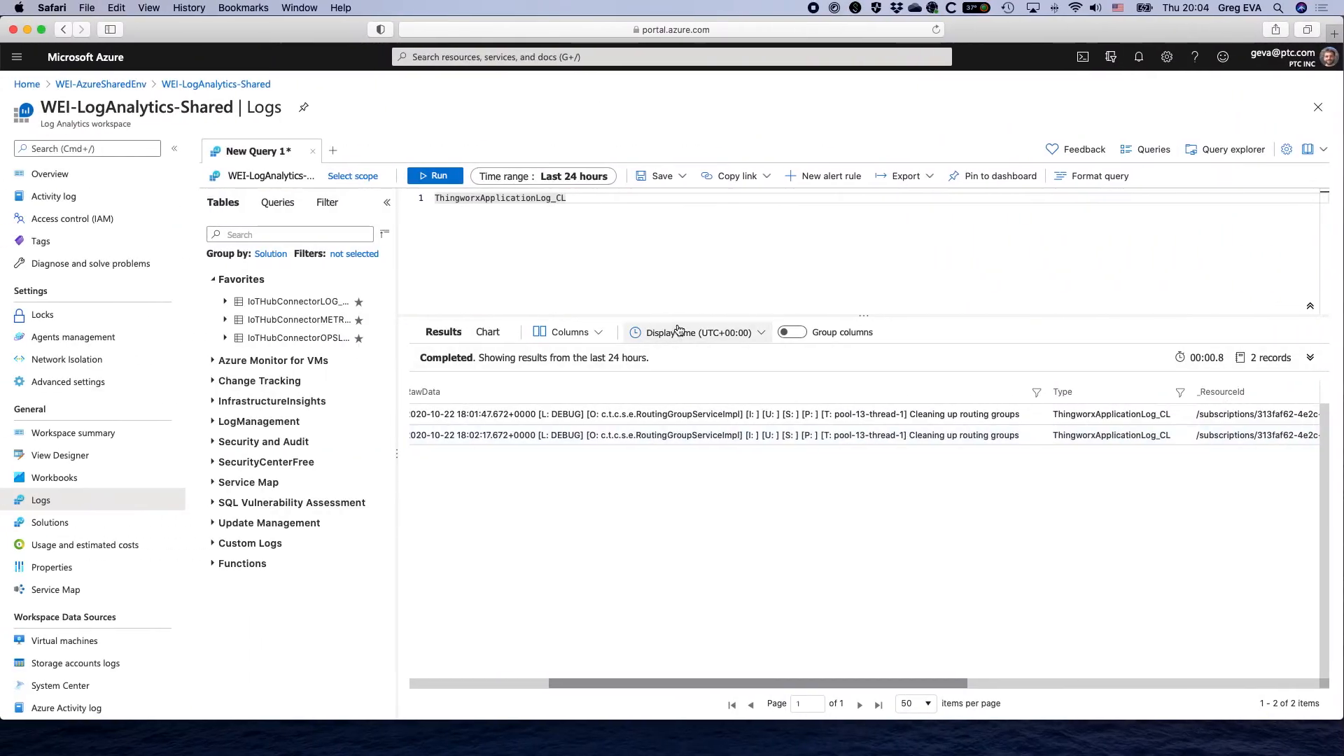
pyautogui.click(435, 177)
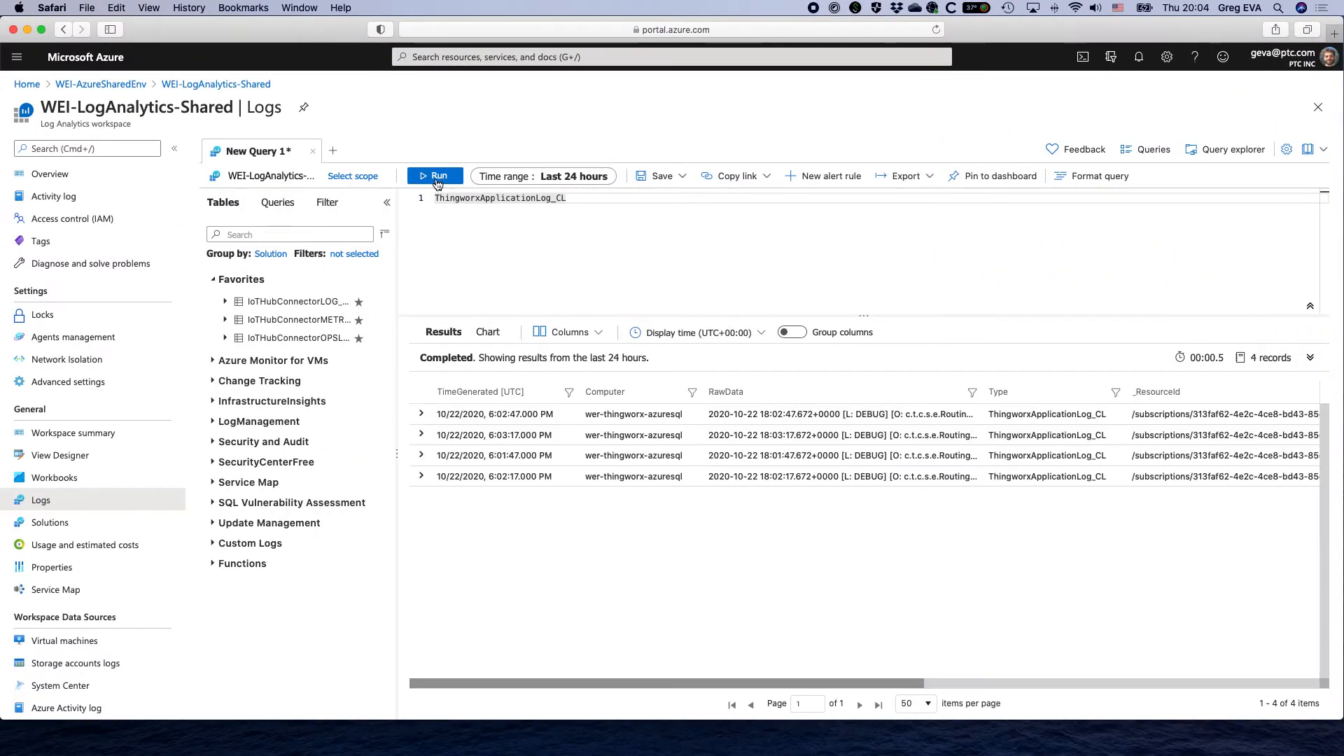
# - Widen the RawData column of the query results and view the columns that follow it
pyautogui.moveTo(982, 392); pyautogui.dragTo(1129, 392)
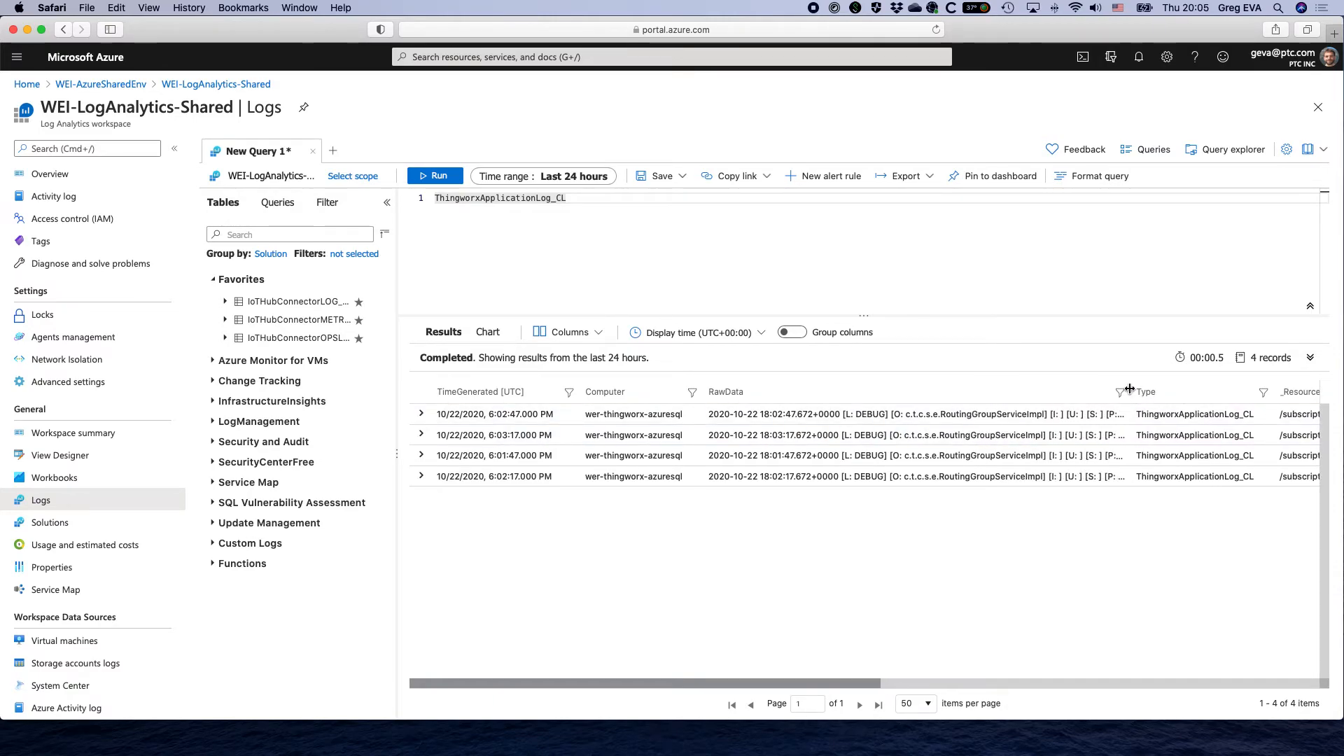
pyautogui.moveTo(1128, 391); pyautogui.dragTo(1267, 383)
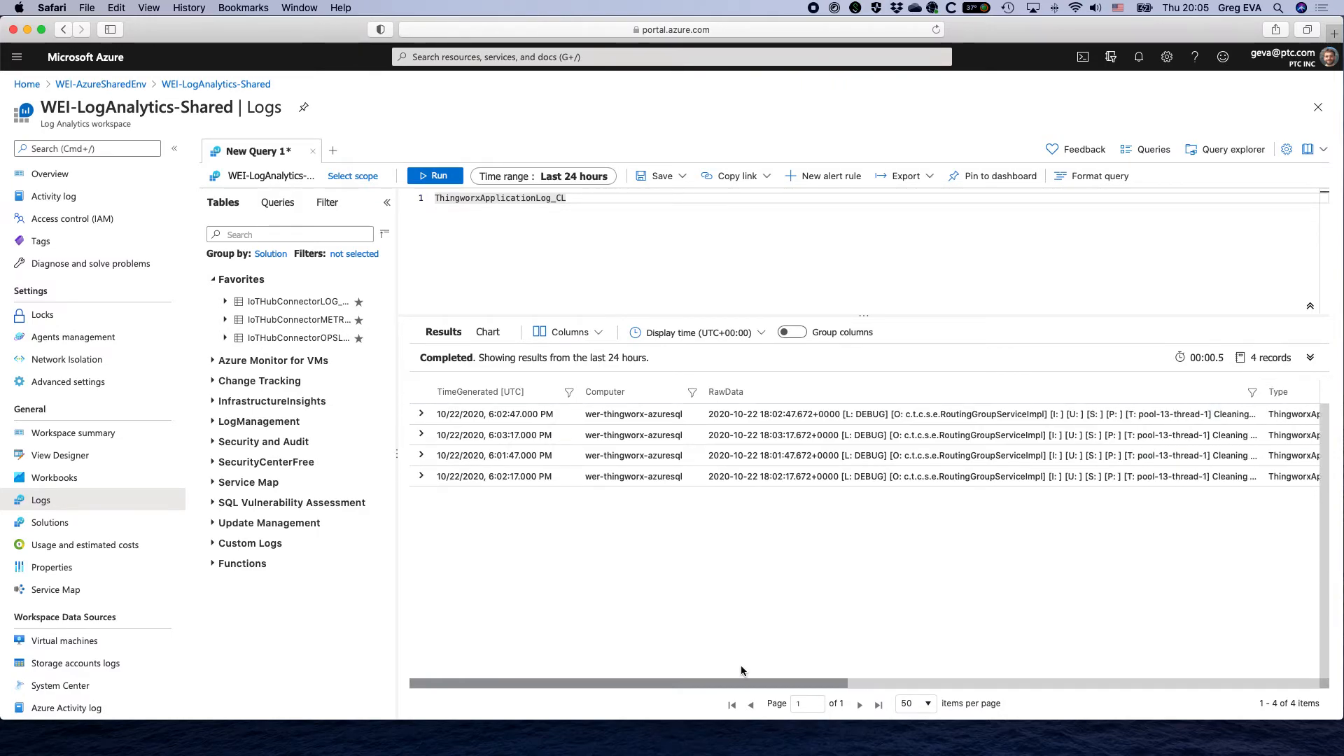
pyautogui.moveTo(770, 681); pyautogui.dragTo(968, 684)
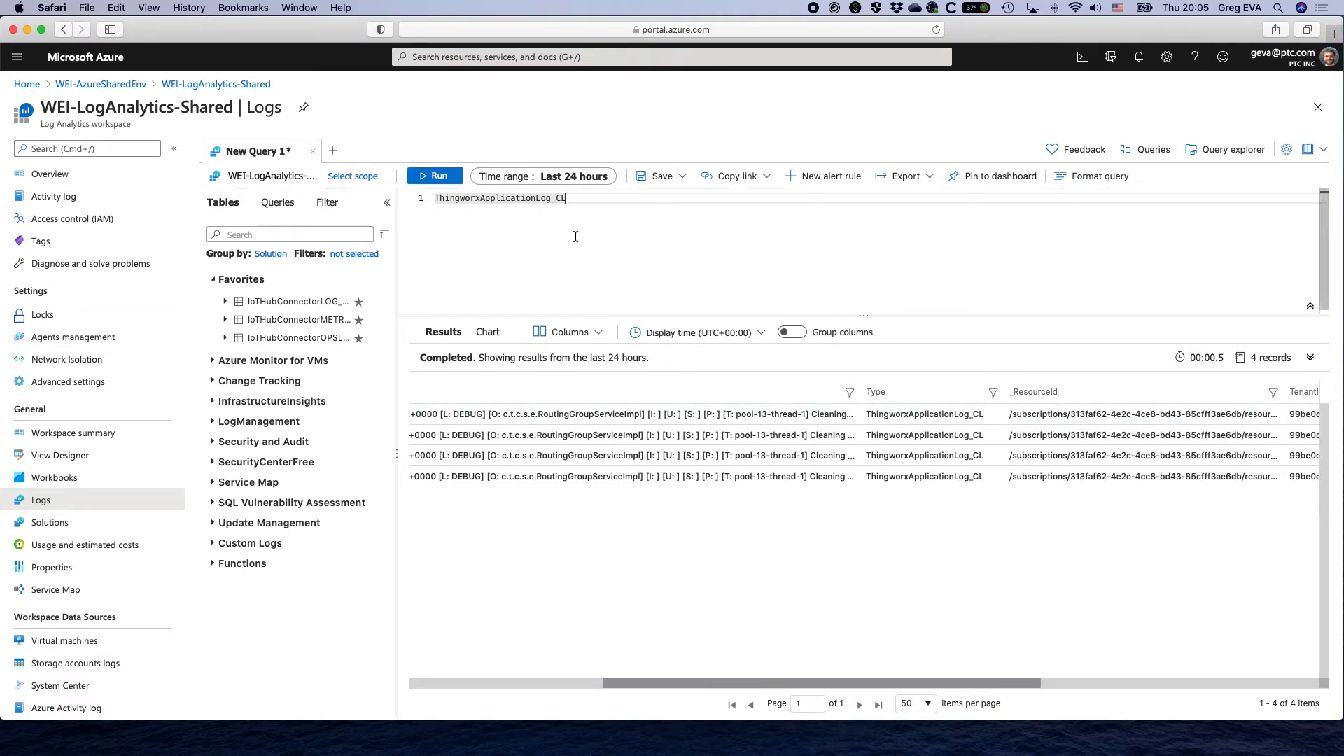
# - Expand the Custom Logs tables and mark the Thingworx application and communication log tables as favorites
pyautogui.click(214, 546)
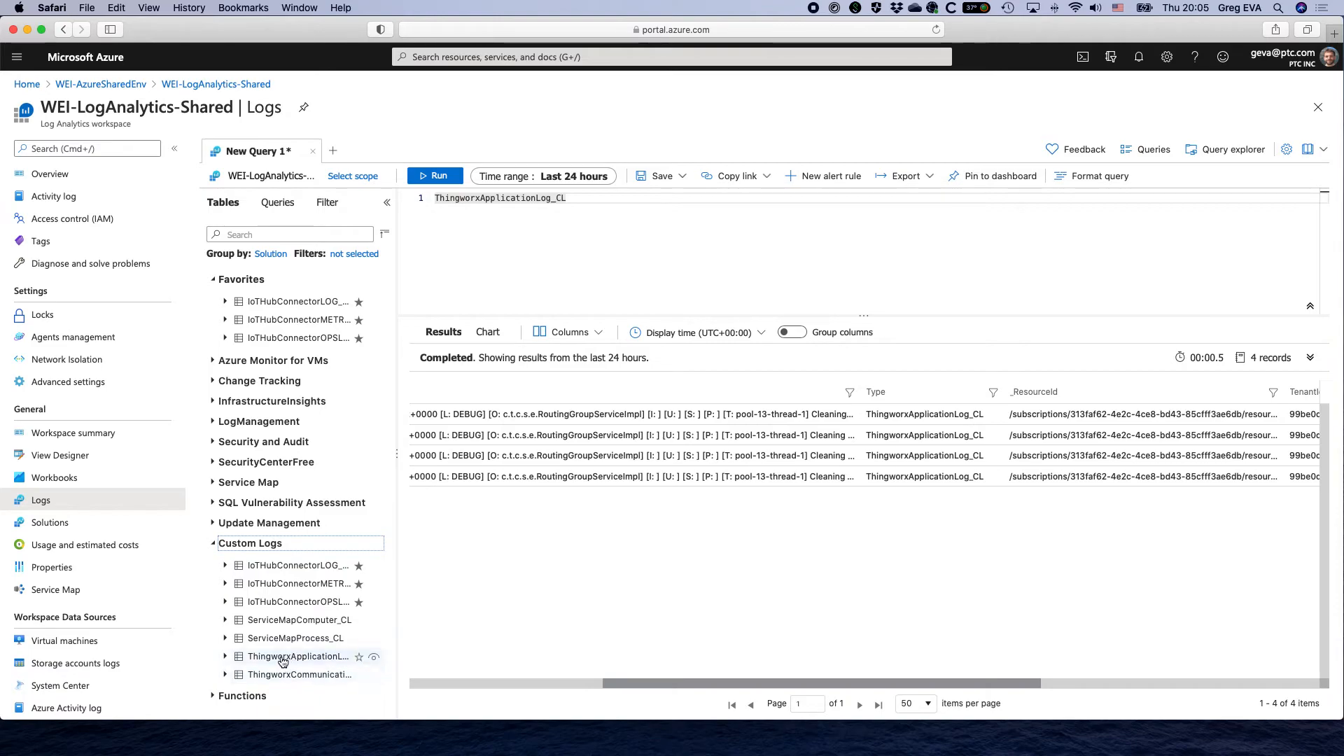
pyautogui.click(359, 657)
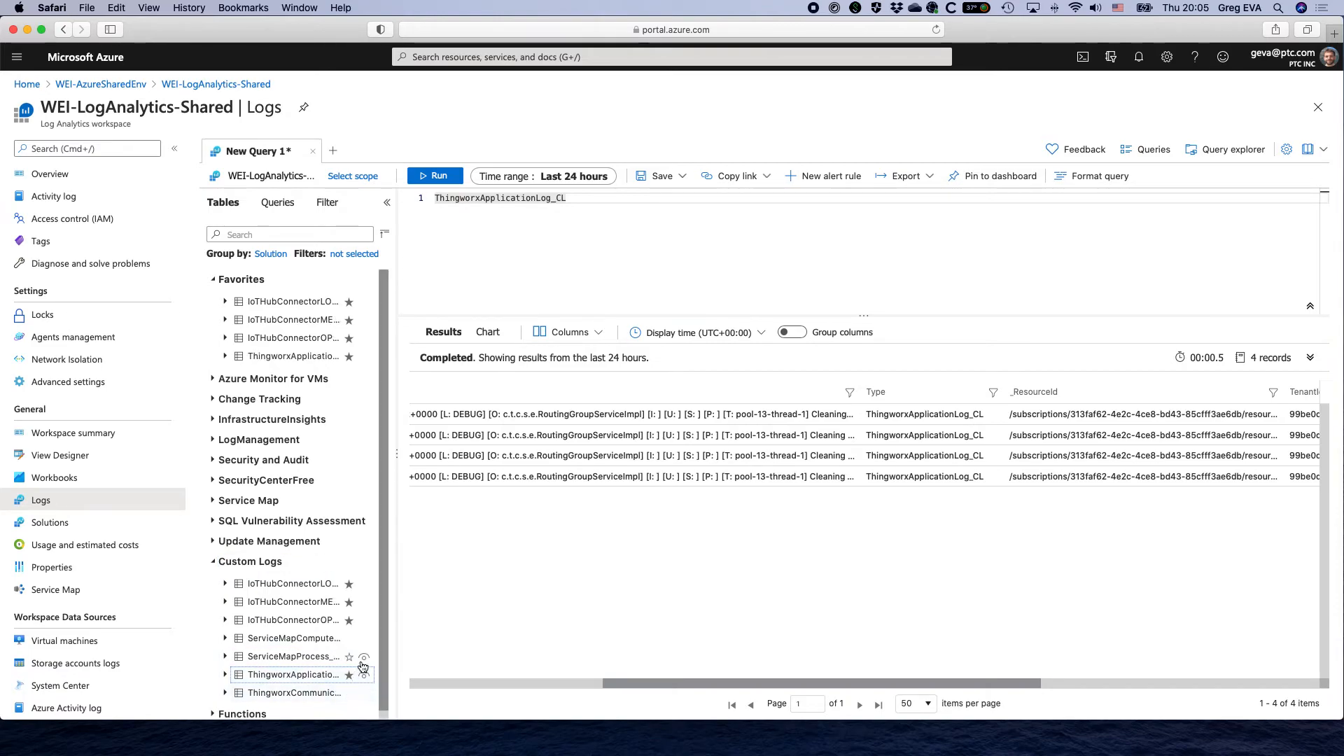
pyautogui.click(349, 693)
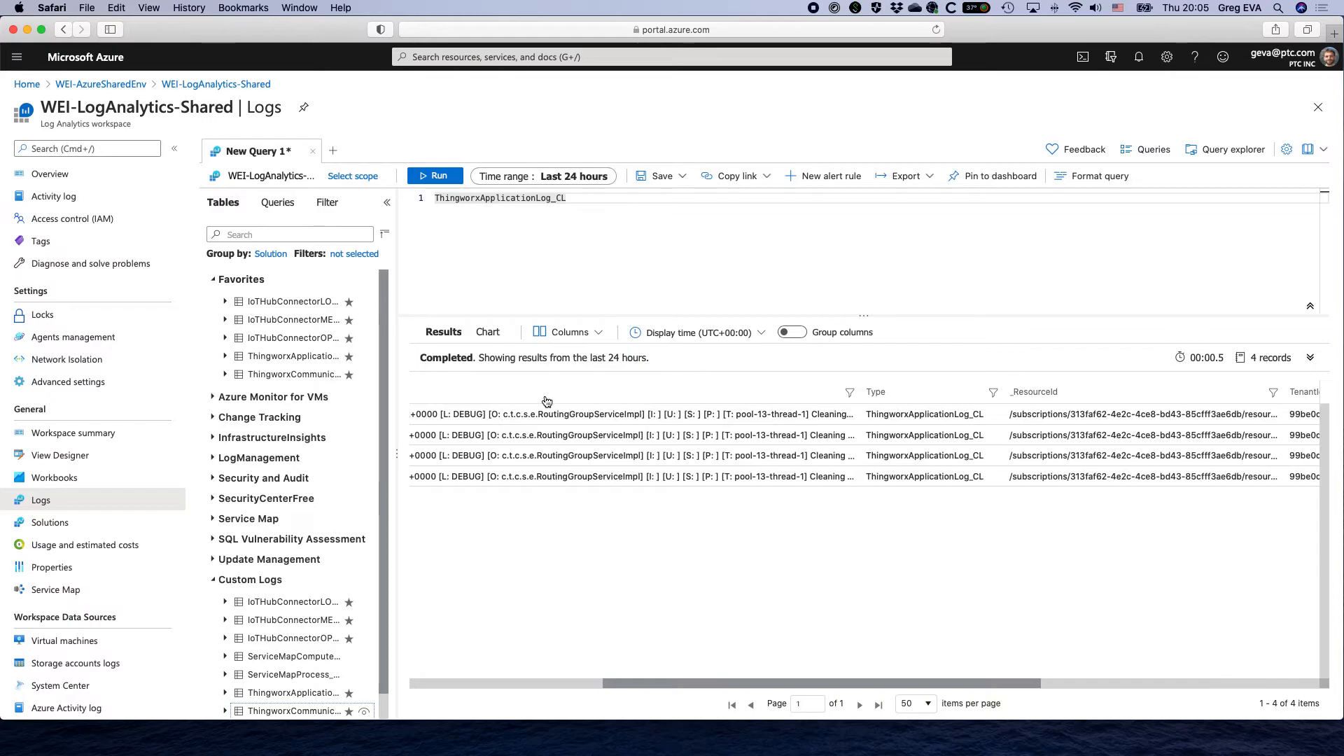
# - Switch to ThingWorx Composer in Chrome and set the ApplicationLog's log level to Warn
pyautogui.hotkey('ctrl', 'Right')
pyautogui.hotkey('ctrl', 'Right')
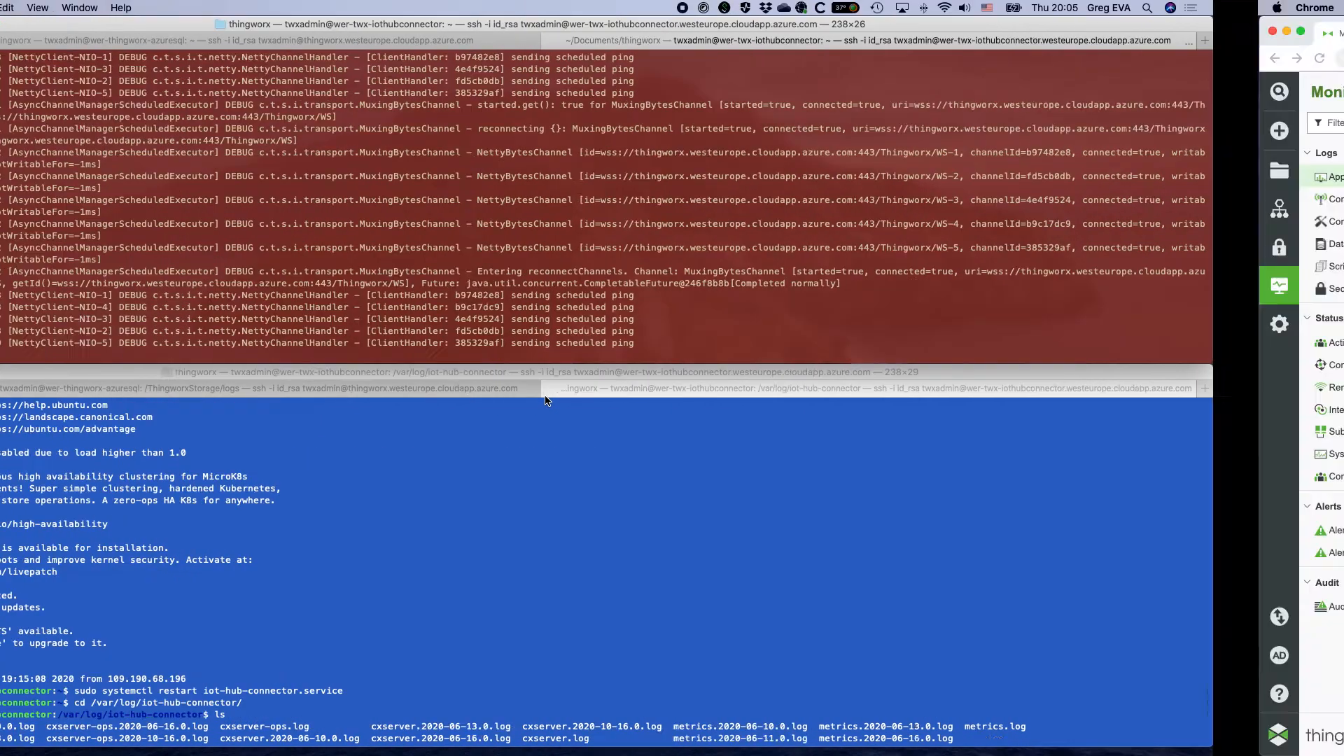
pyautogui.click(522, 123)
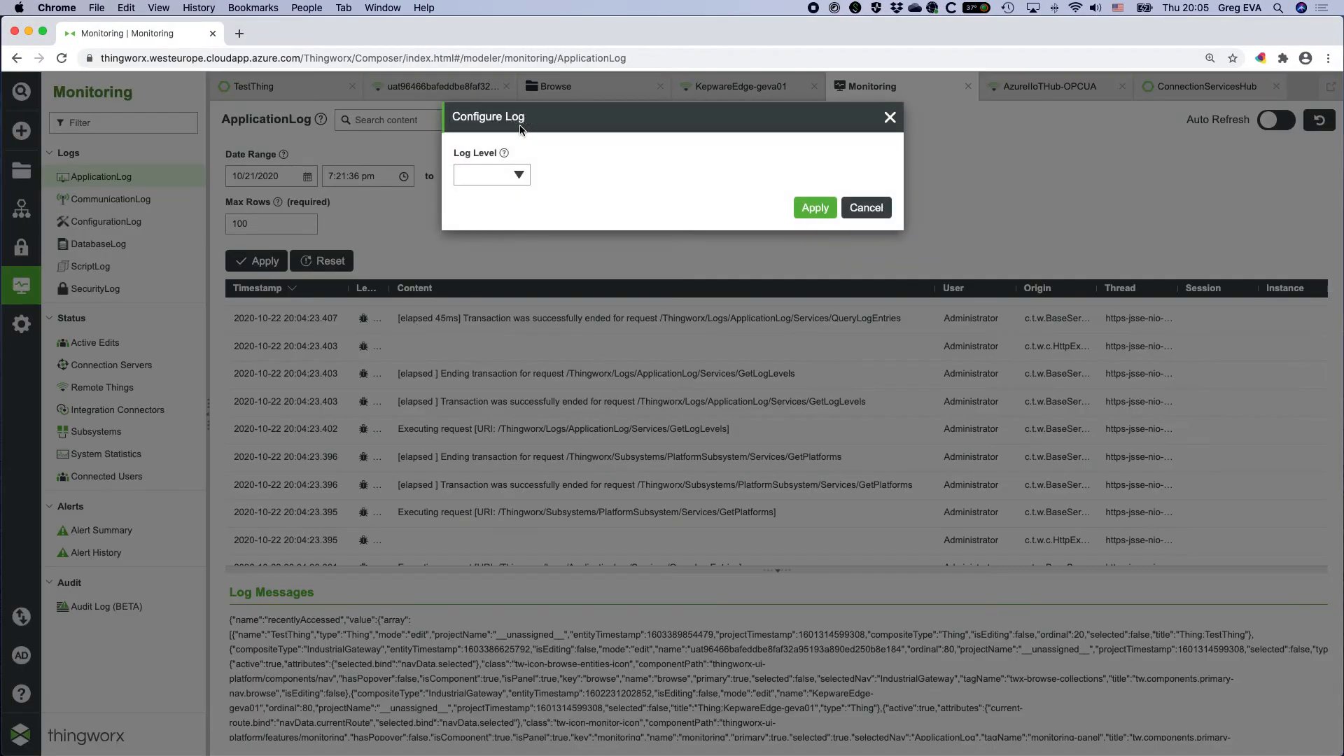
pyautogui.click(505, 176)
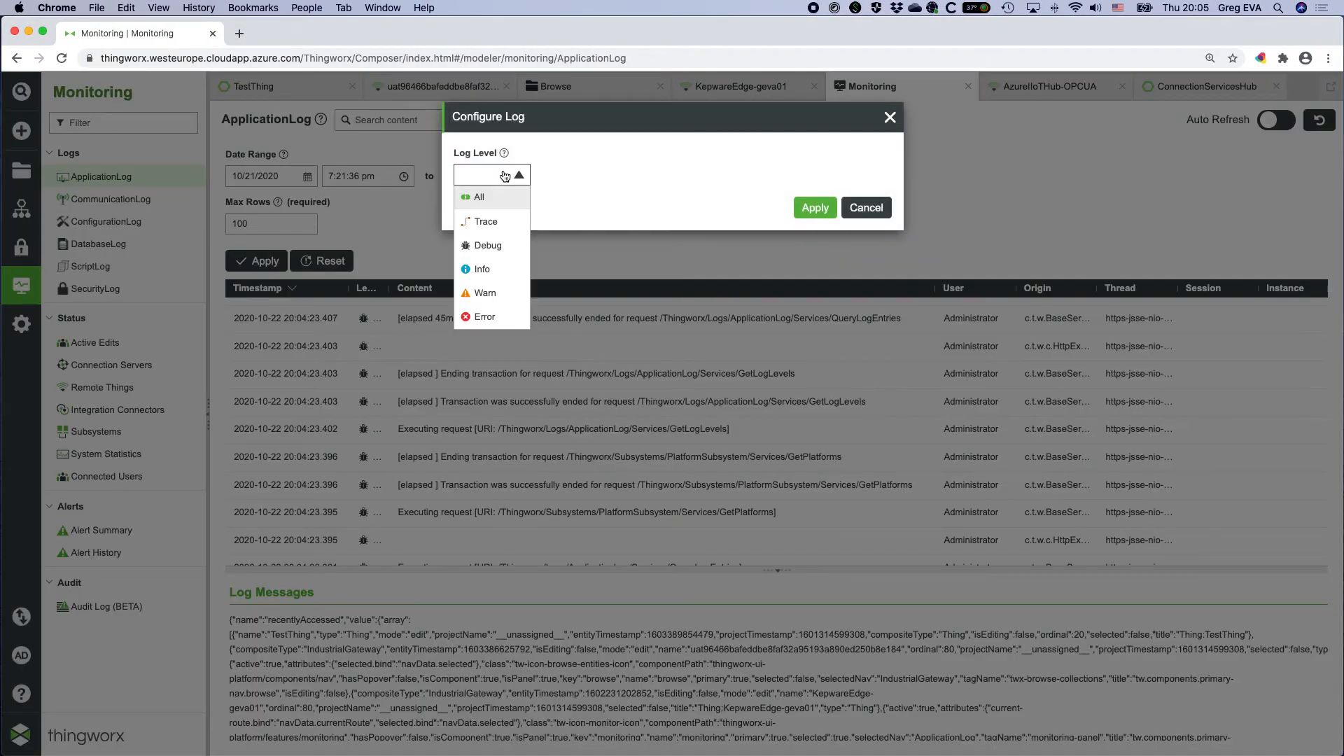
pyautogui.click(490, 272)
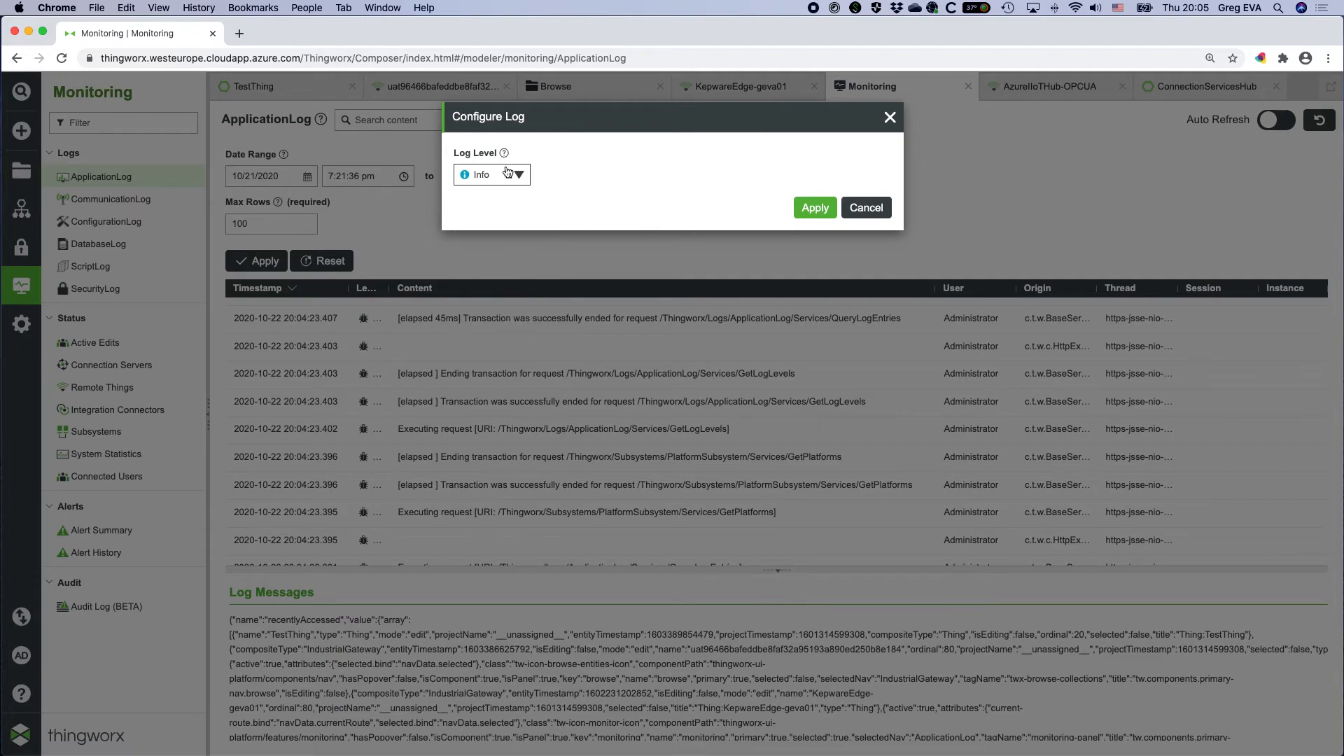
pyautogui.click(511, 170)
pyautogui.click(506, 293)
pyautogui.click(814, 208)
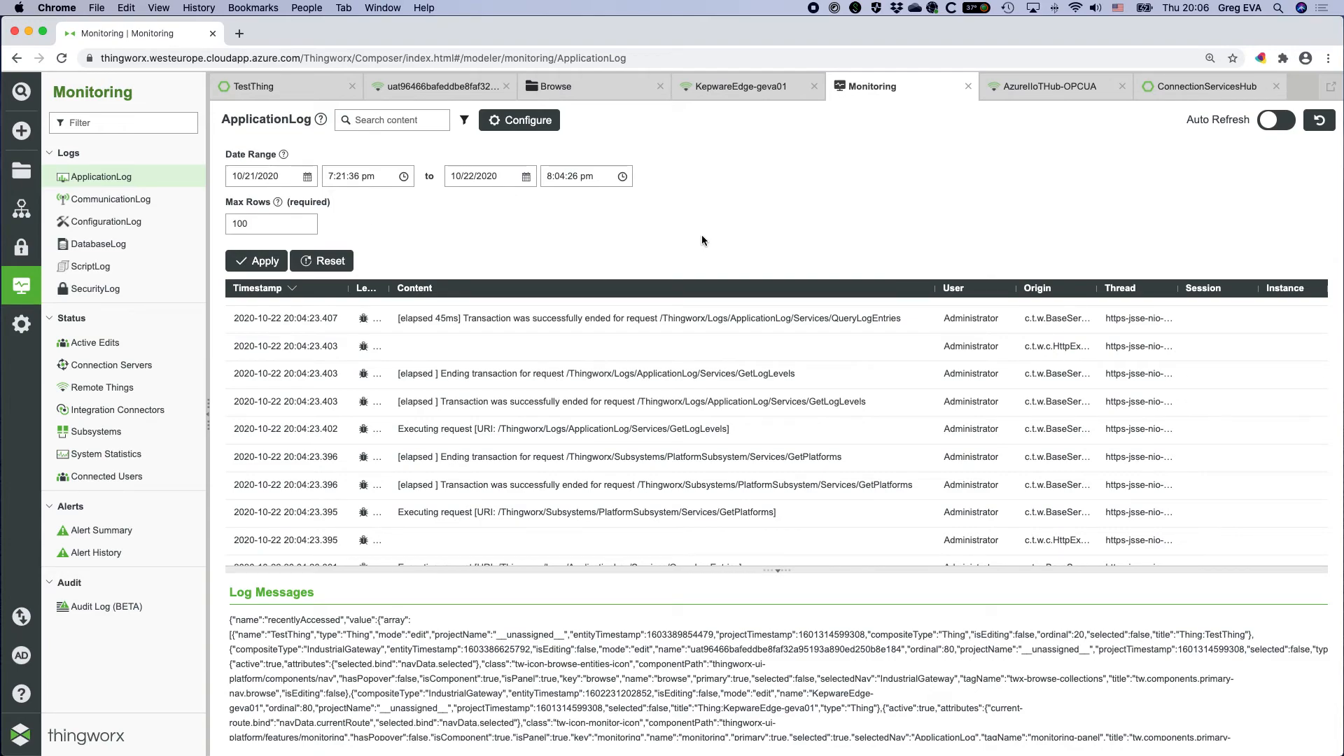
# - Return to the Azure portal in Safari and review the tables listed under Custom Logs
pyautogui.hotkey('ctrl', 'Left')
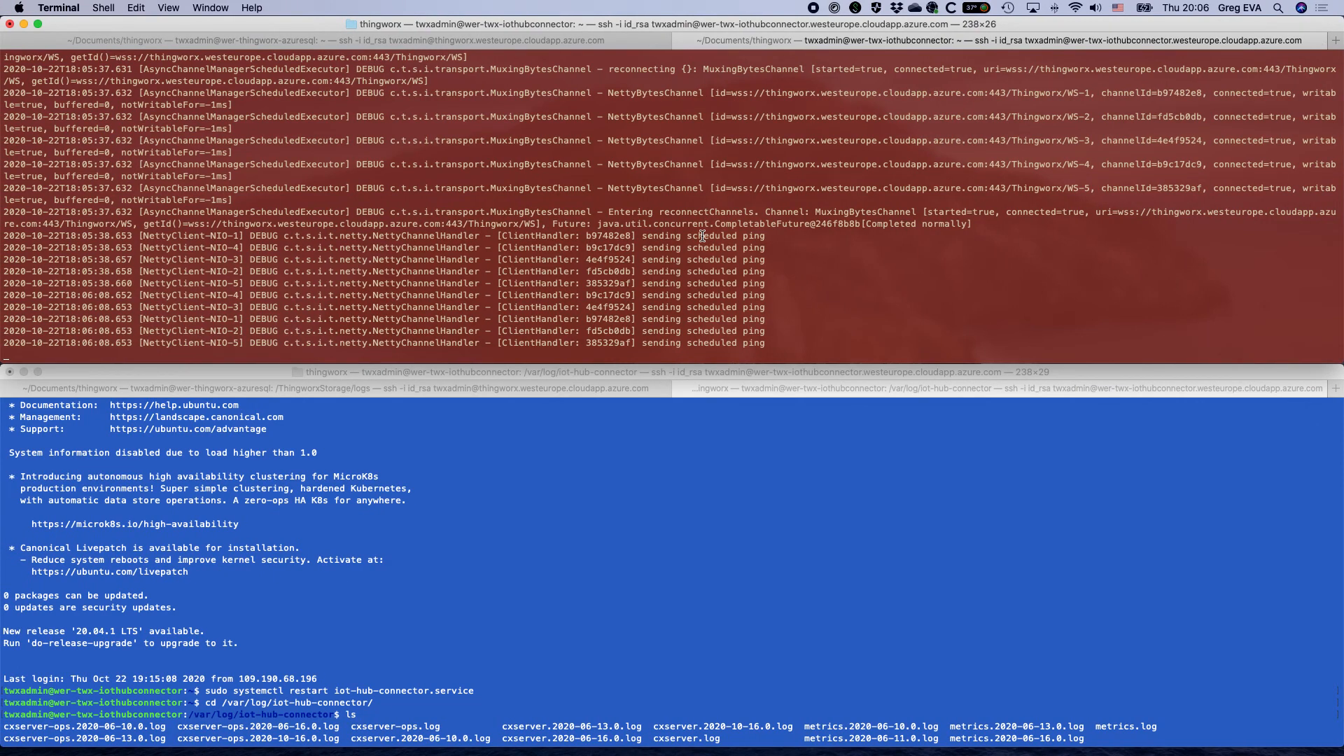
pyautogui.hotkey('ctrl', 'Left')
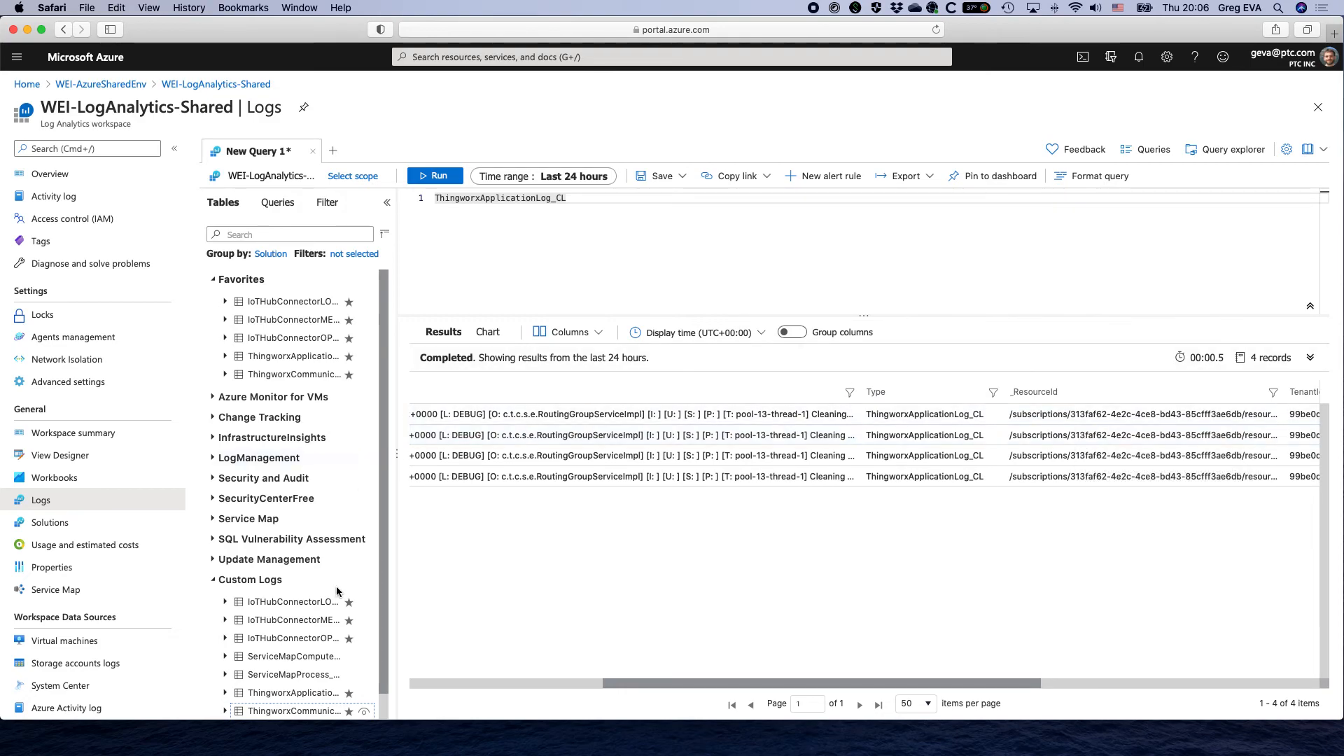
pyautogui.scroll(-1, 343, 589)
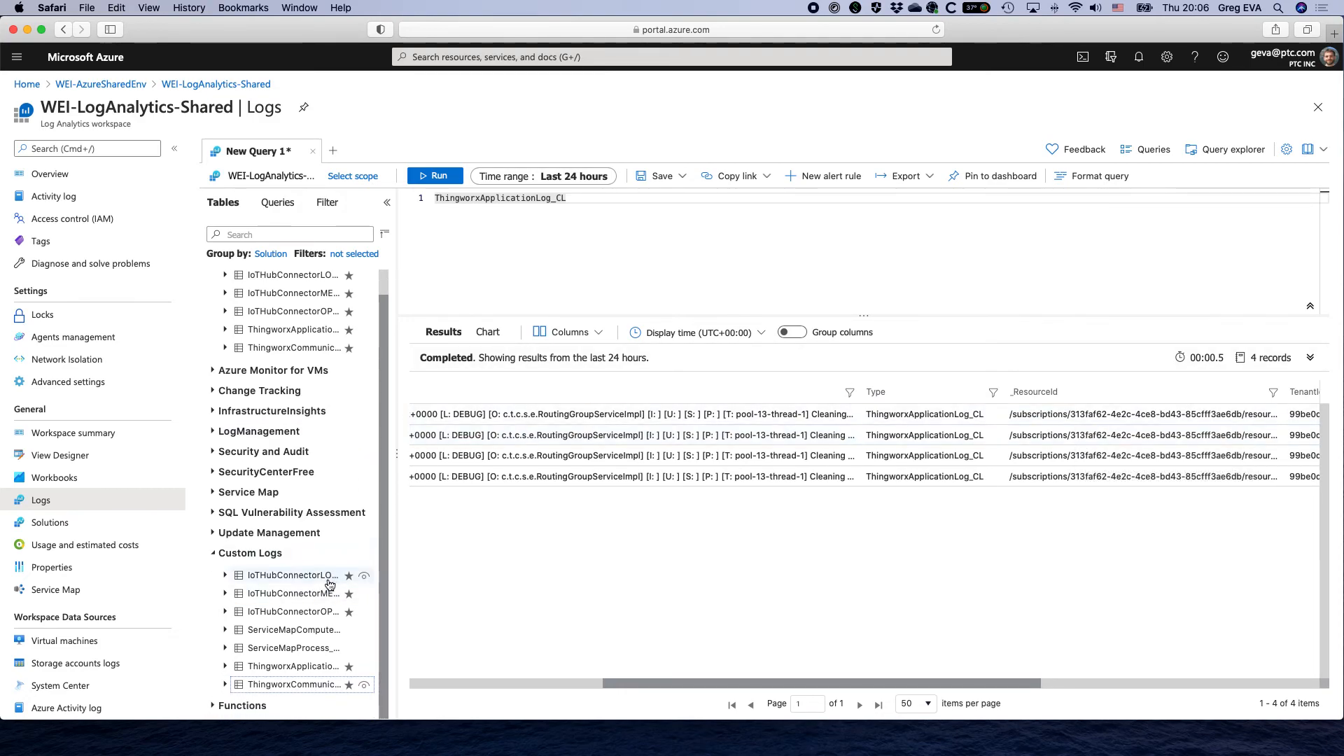
pyautogui.moveTo(325, 615)
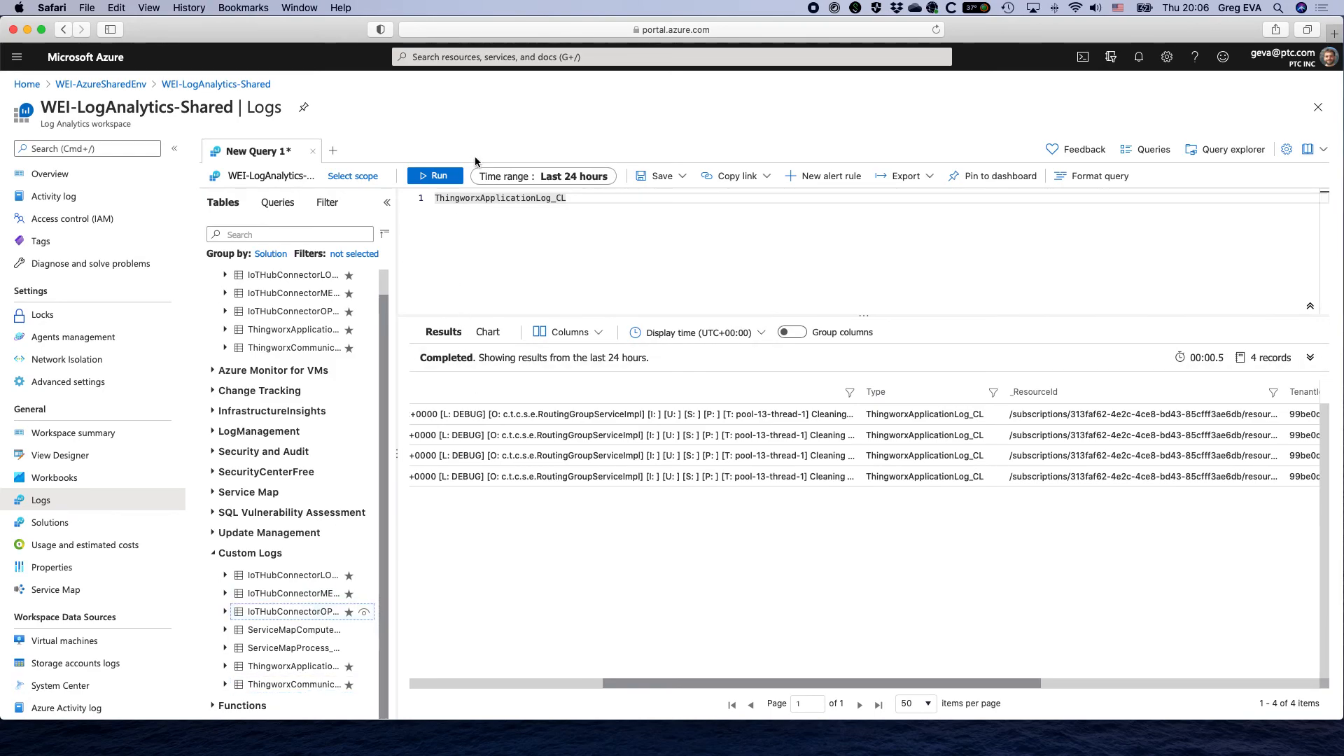
# - Try to run a query consisting only of IoT in place of the application log table
pyautogui.click(592, 213)
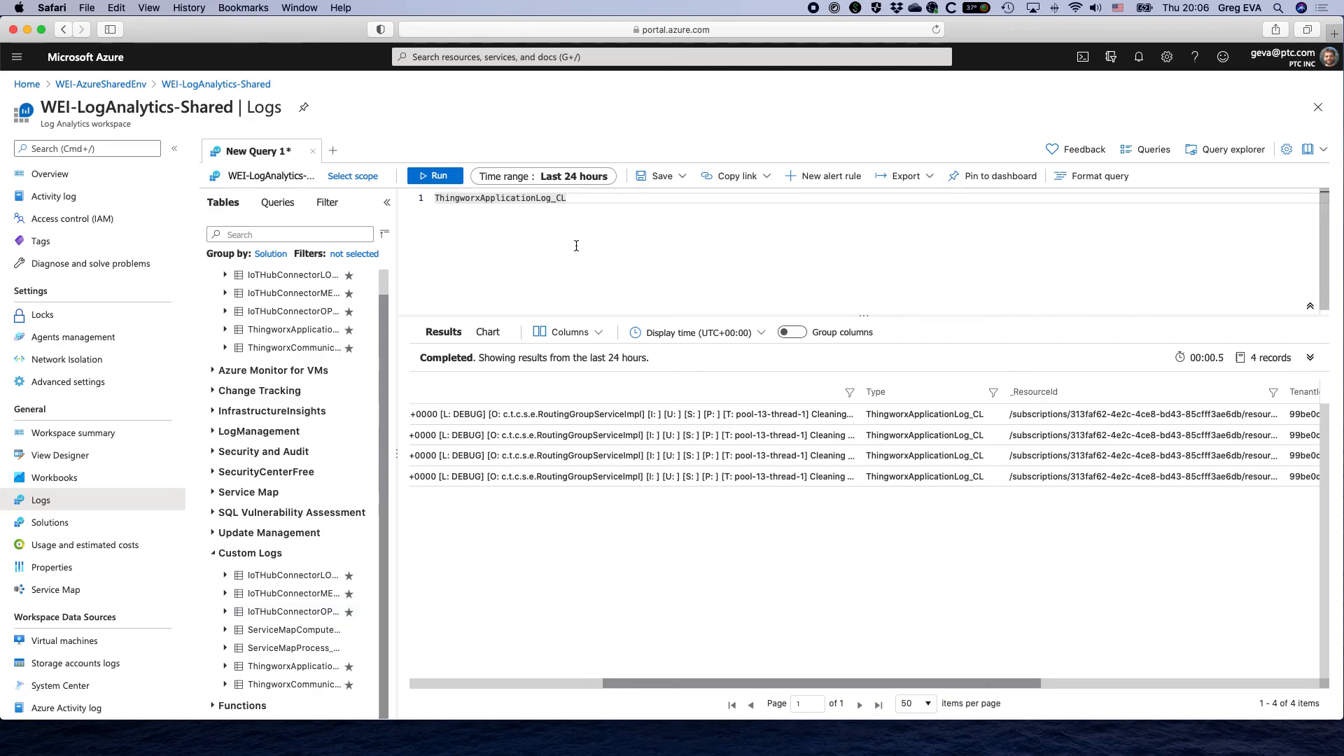
pyautogui.click(413, 203)
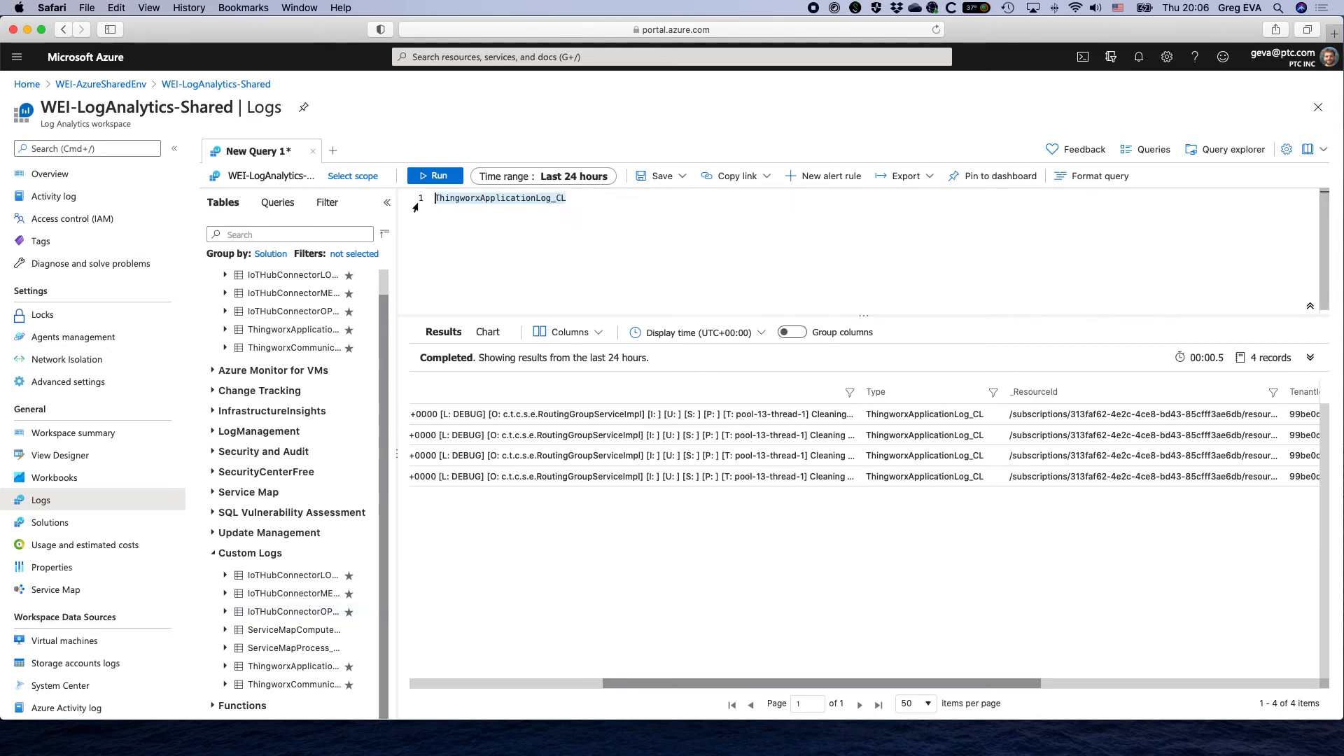
pyautogui.write('IoT')
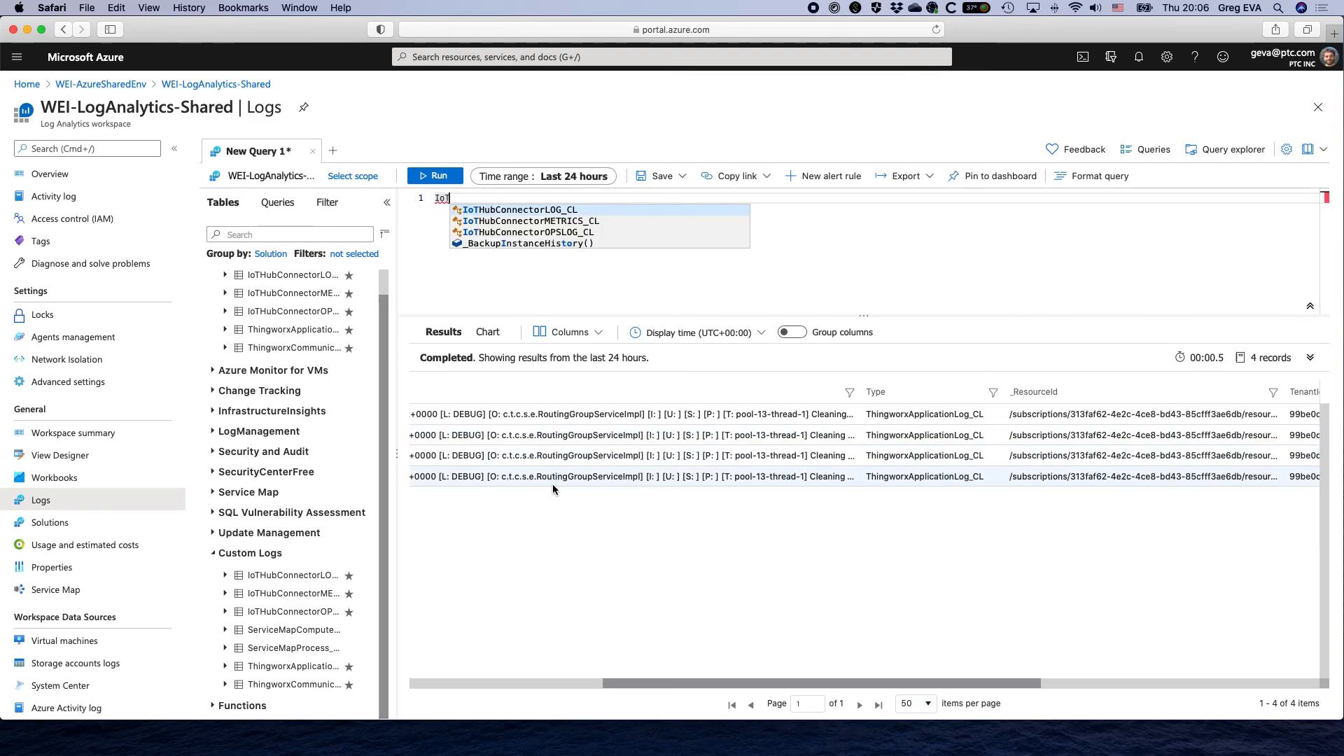
pyautogui.press('Escape')
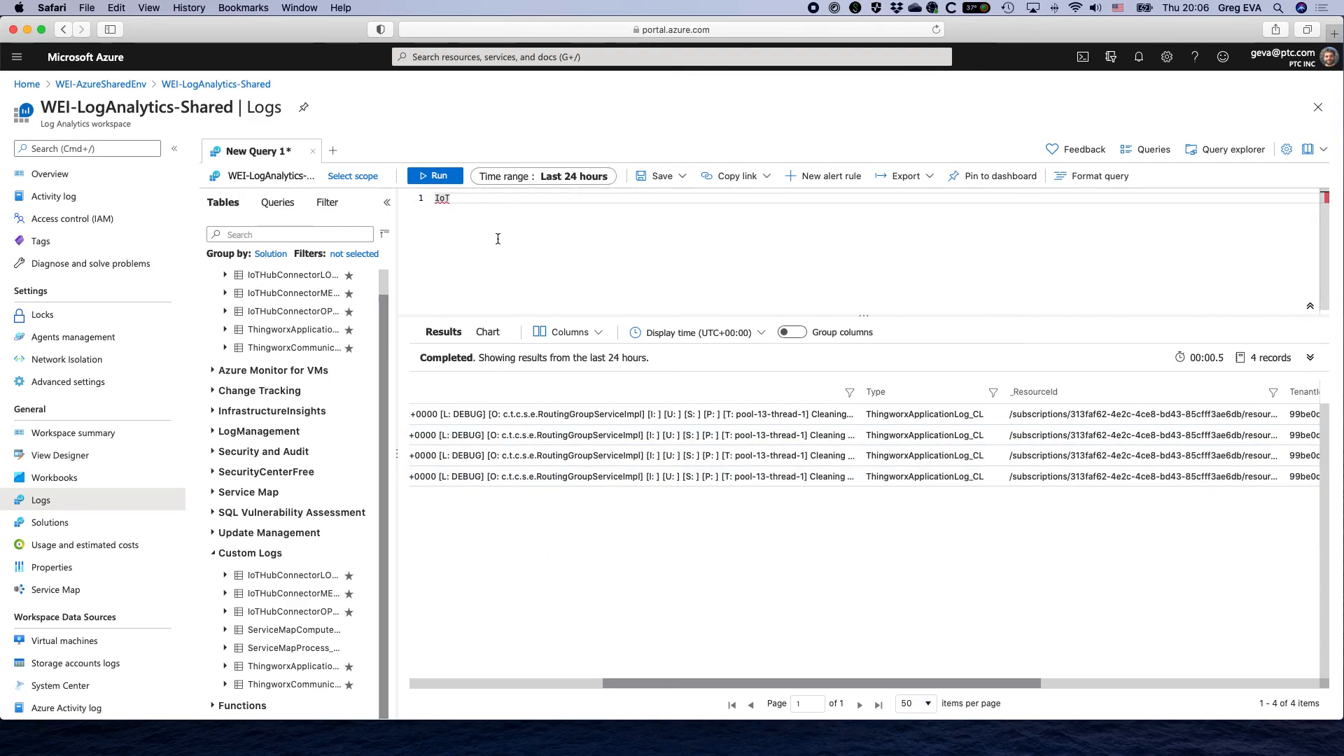
pyautogui.click(431, 175)
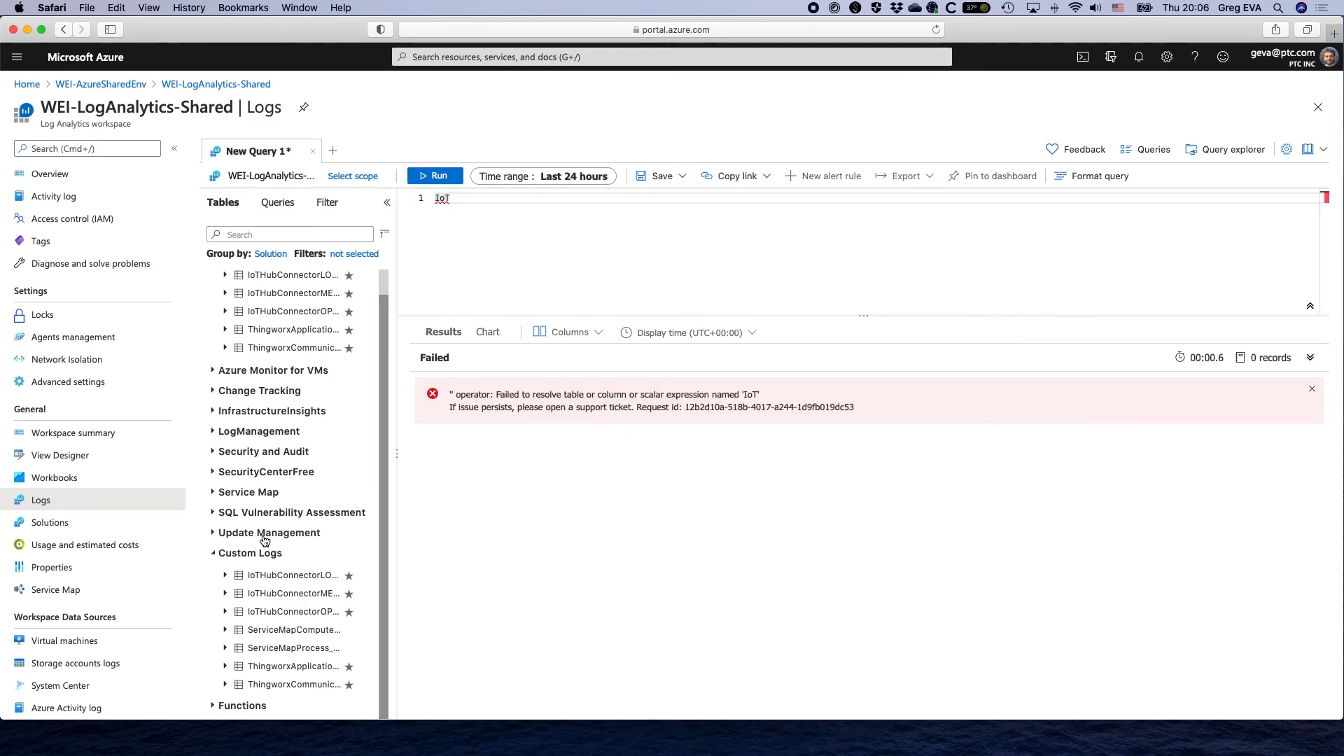
# - Replace the query text with the ThingworxApplicationLog_CL table and run the query
pyautogui.doubleClick(293, 666)
pyautogui.click(451, 198)
pyautogui.press('BackSpace')
pyautogui.press('BackSpace')
pyautogui.press('BackSpace')
pyautogui.hotkey('shift', 'Return')
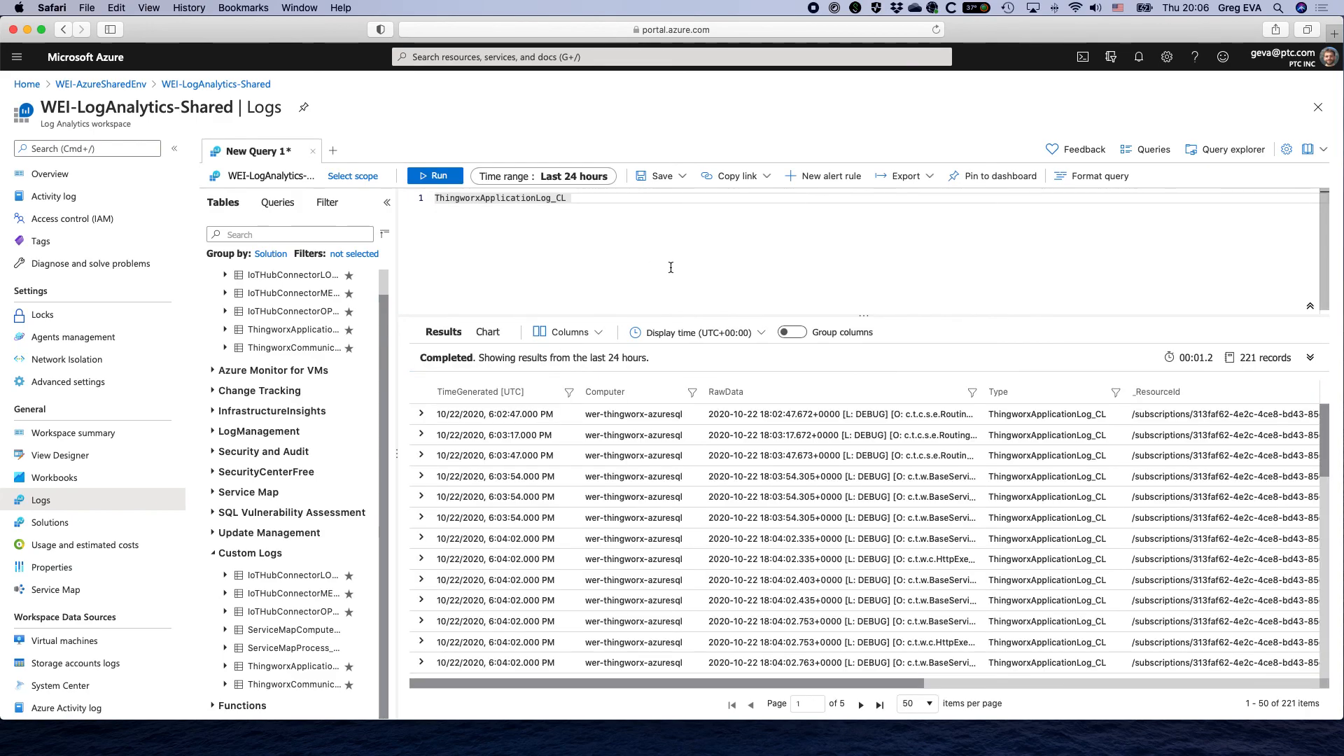
# - Sort the application log results by TimeGenerated in ascending order
pyautogui.click(991, 390)
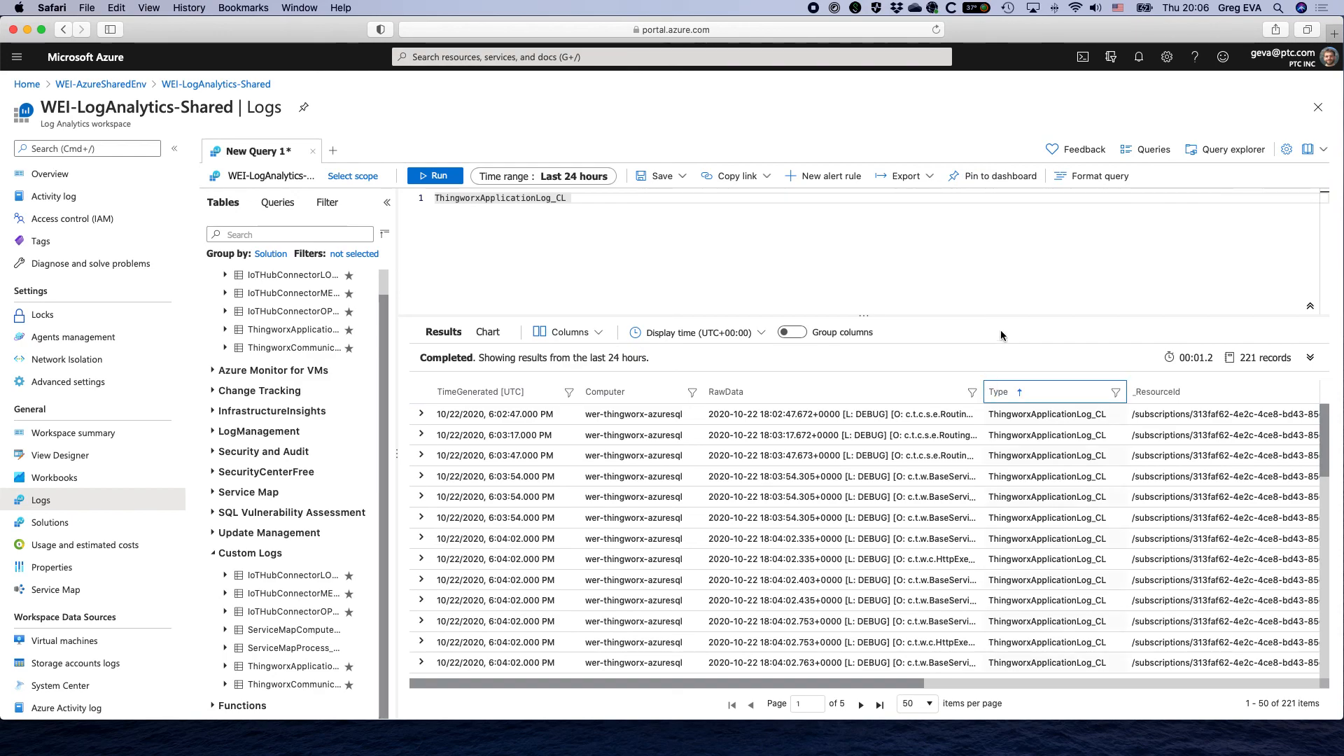
pyautogui.click(952, 394)
pyautogui.click(510, 394)
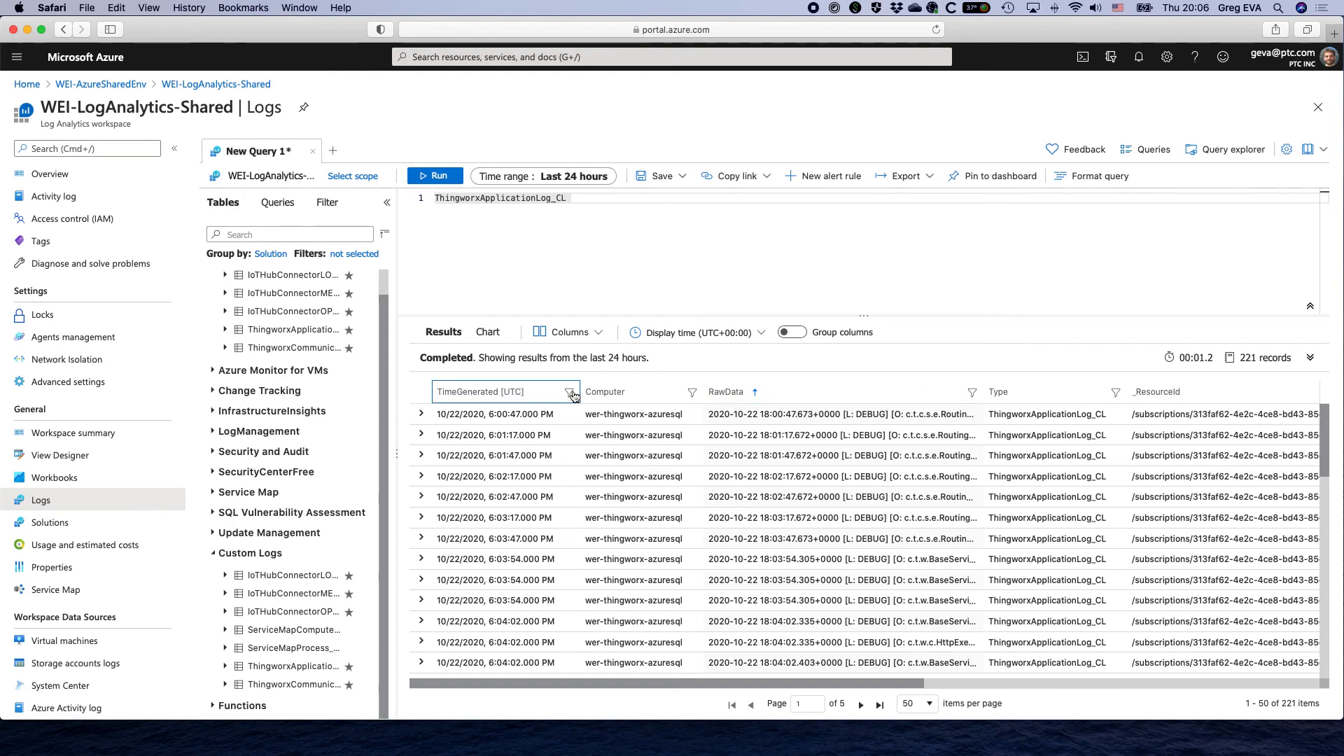
# - Widen the RawData column and look through the collected application log records
pyautogui.moveTo(984, 395); pyautogui.dragTo(1158, 398)
pyautogui.moveTo(1241, 423); pyautogui.dragTo(1302, 459)
pyautogui.scroll(1, 1313, 485)
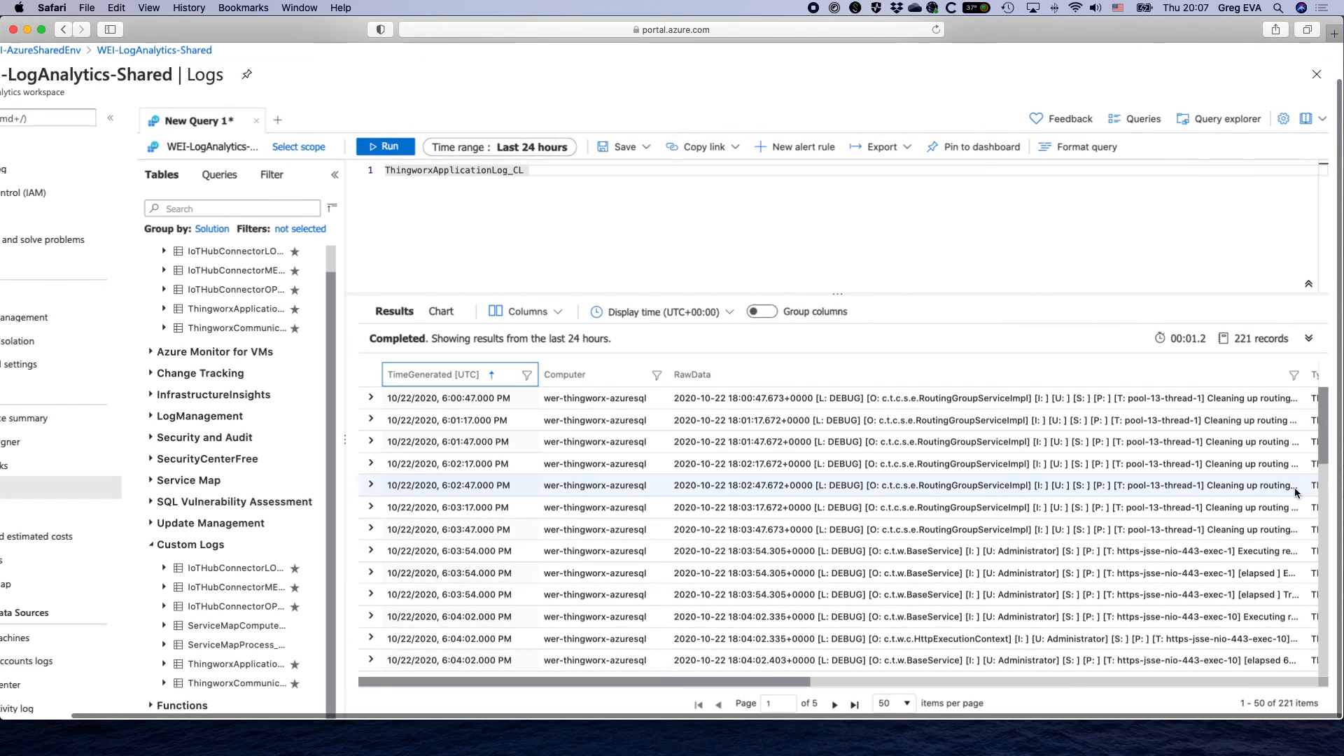
pyautogui.scroll(-5, 1260, 494)
pyautogui.scroll(-5, 1219, 505)
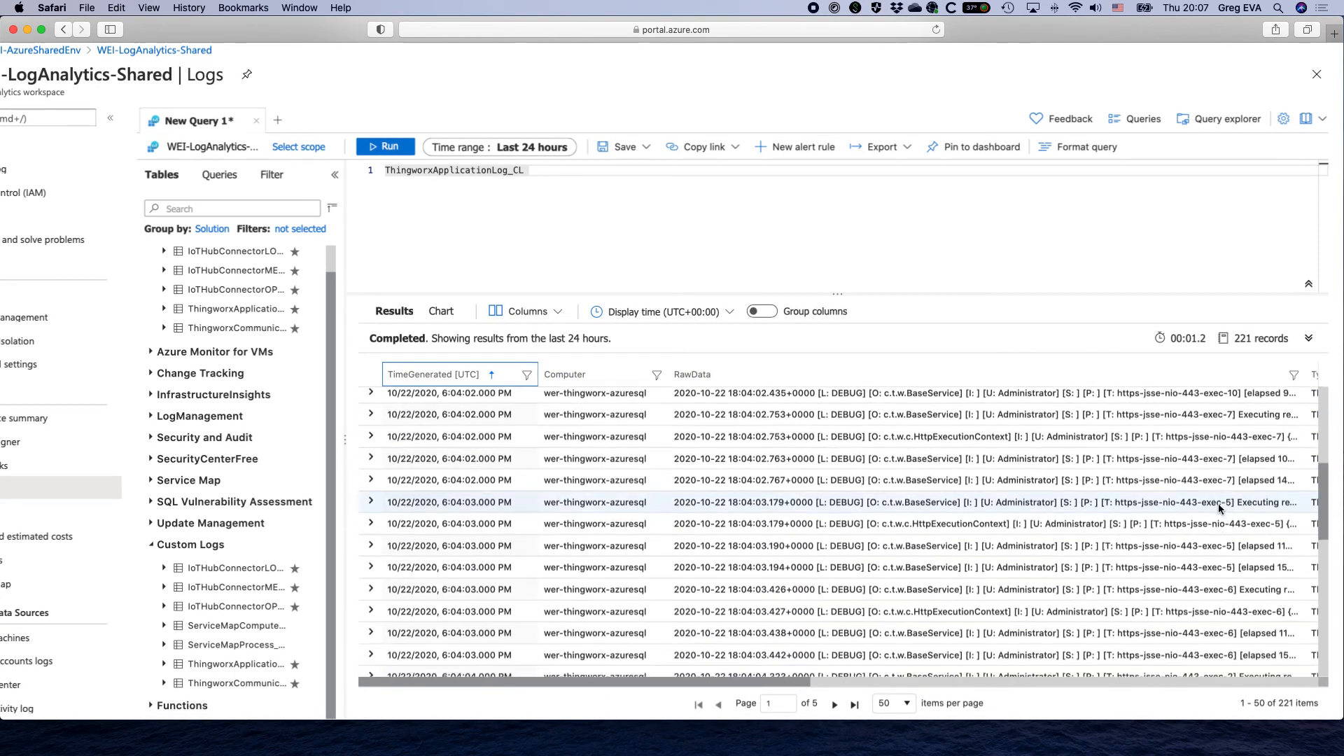